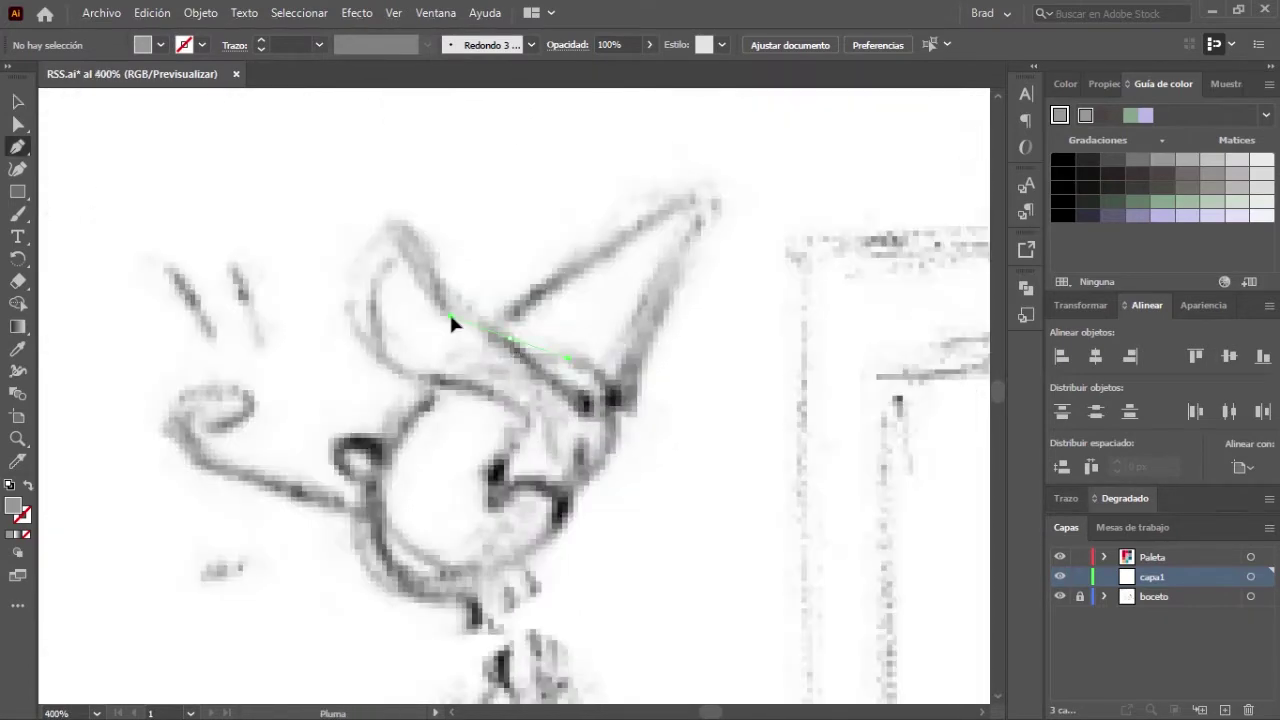
# Step: Trace the man's navy hair and triangular party hat over the pencil sketch
pyautogui.moveTo(562, 533); pyautogui.dragTo(603, 534)
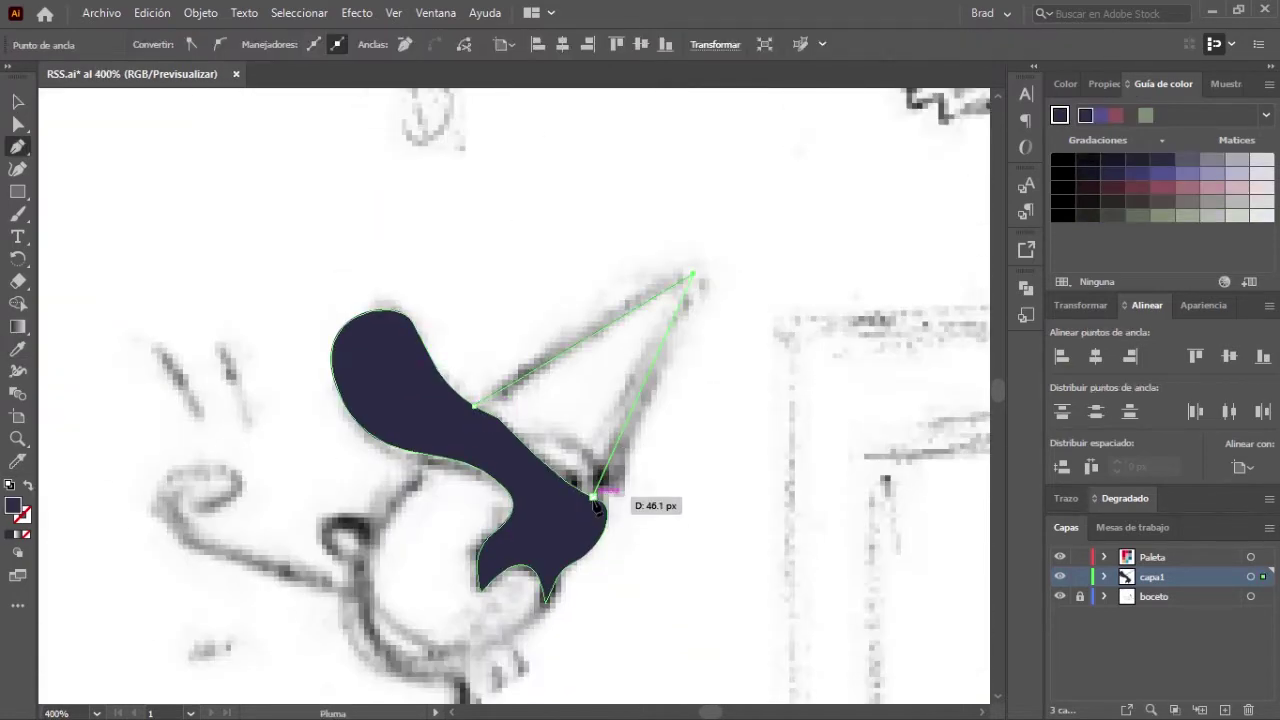
pyautogui.click(593, 496)
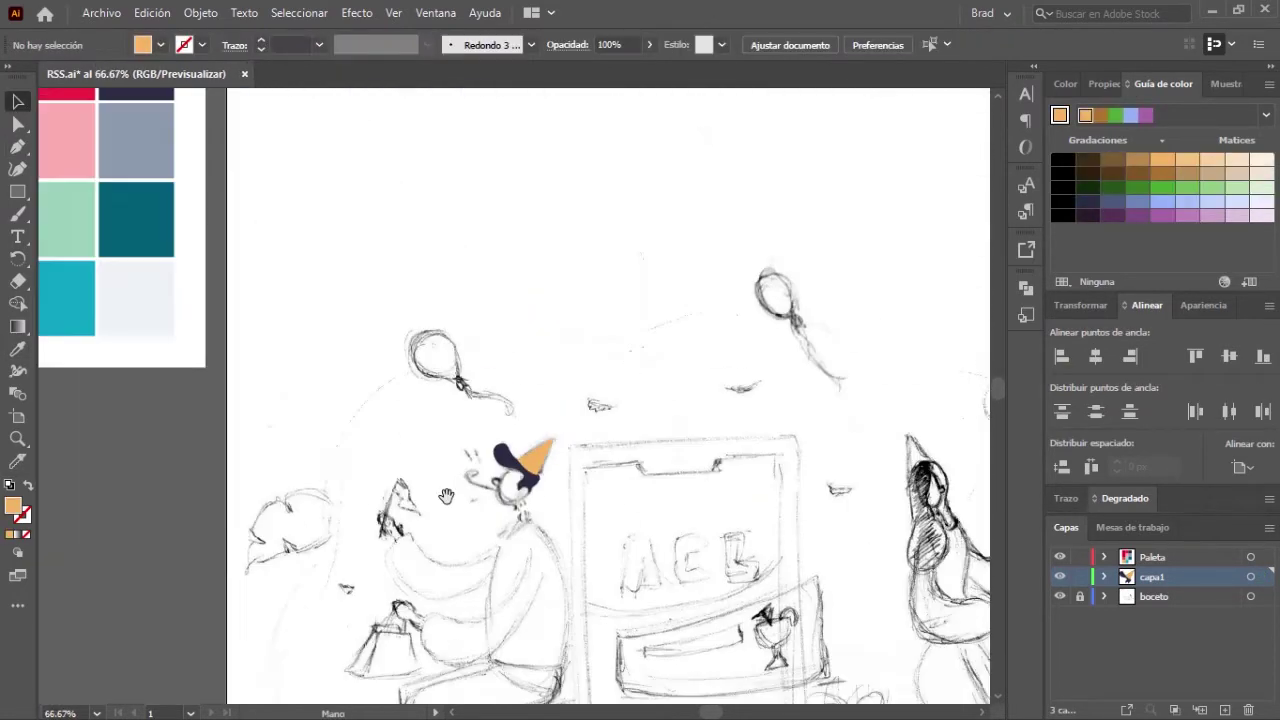
# Step: Colour the hat red, close the face shape and add a small rectangular nose
pyautogui.click(166, 323)
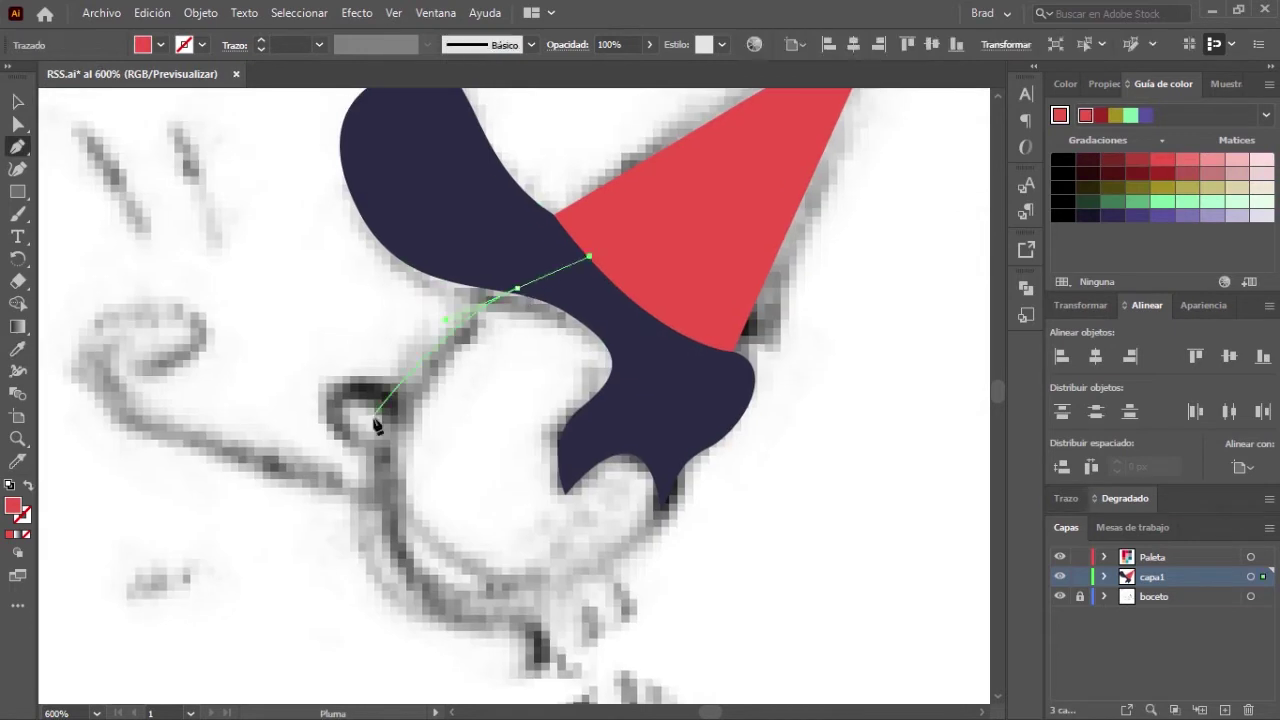
pyautogui.click(517, 289)
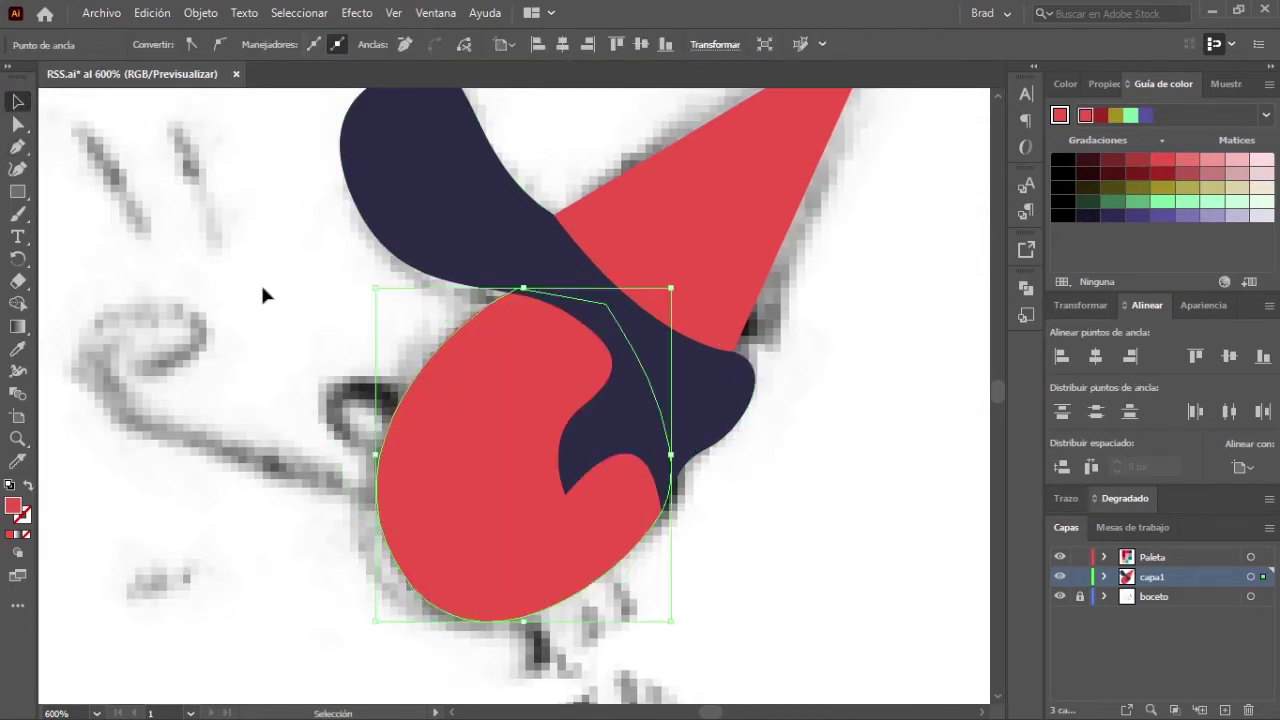
pyautogui.click(17, 191)
pyautogui.click(57, 191)
pyautogui.moveTo(199, 313); pyautogui.dragTo(239, 398)
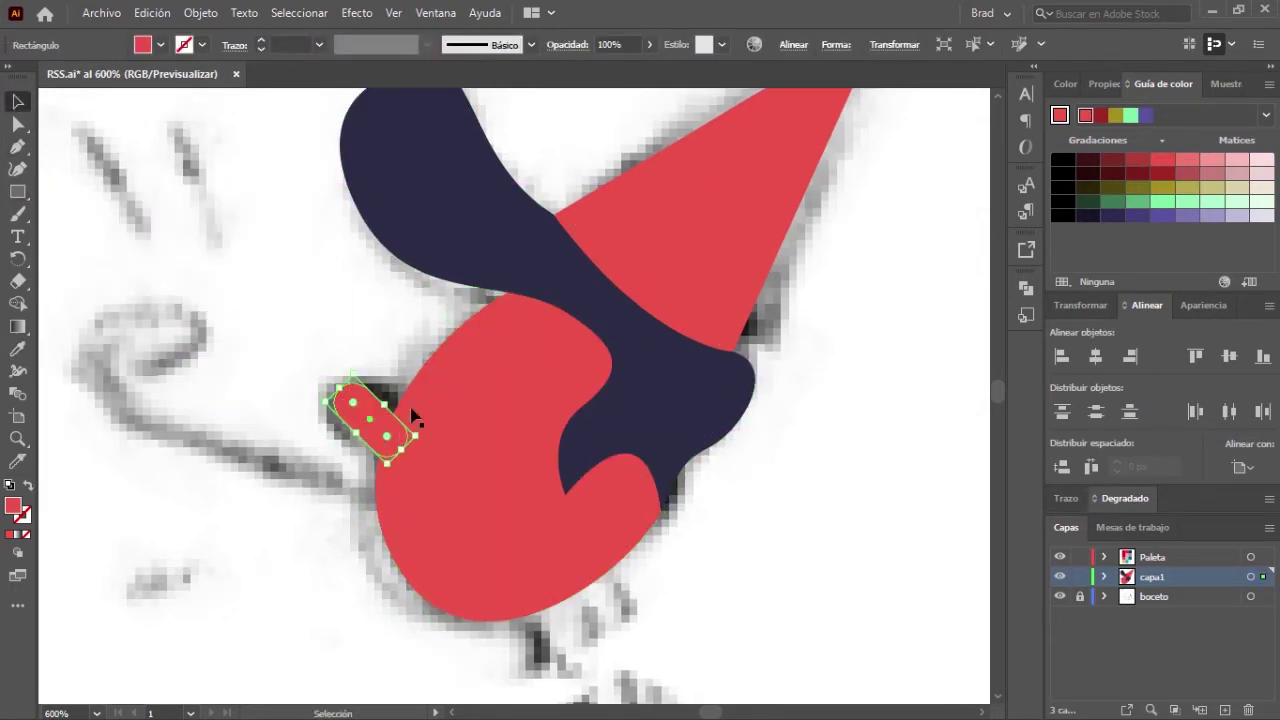
pyautogui.moveTo(376, 480); pyautogui.dragTo(378, 564)
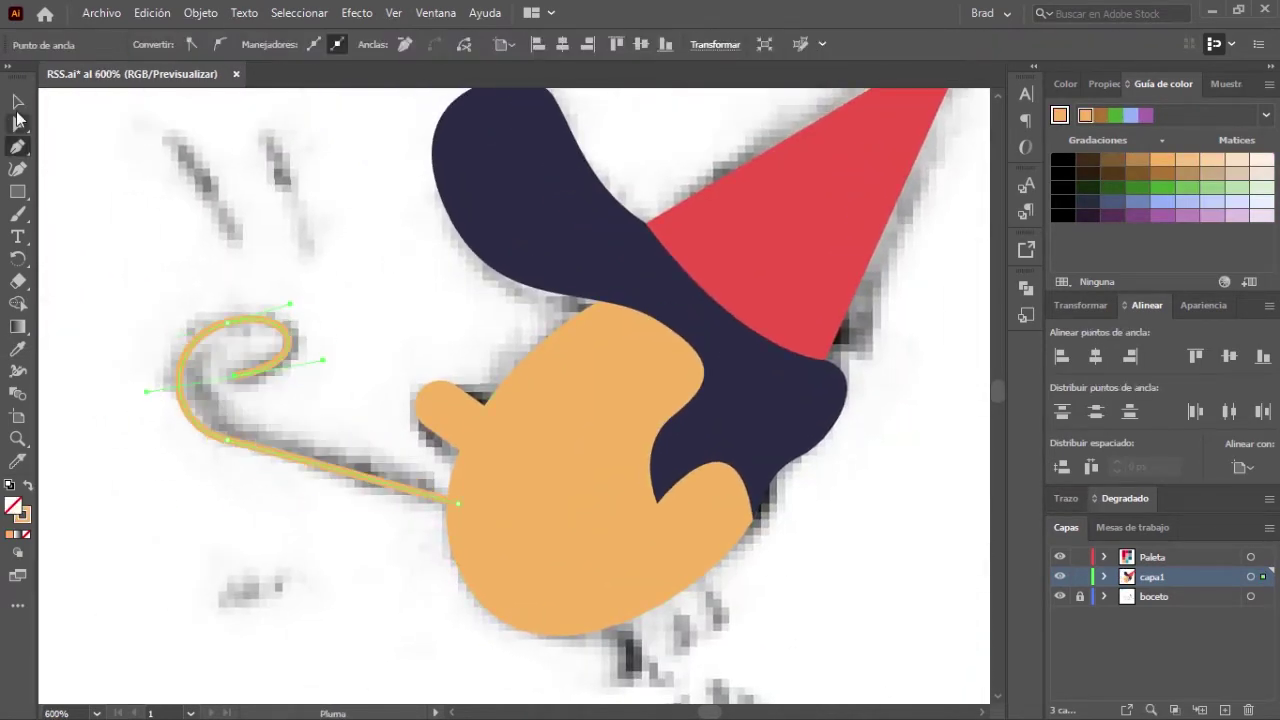
# Step: Give the teal party-blower curl a 3 pt stroke and review its appearance, transform and colour settings
pyautogui.tripleClick(285, 44)
pyautogui.write('3')
pyautogui.press('Return')
pyautogui.click(1200, 305)
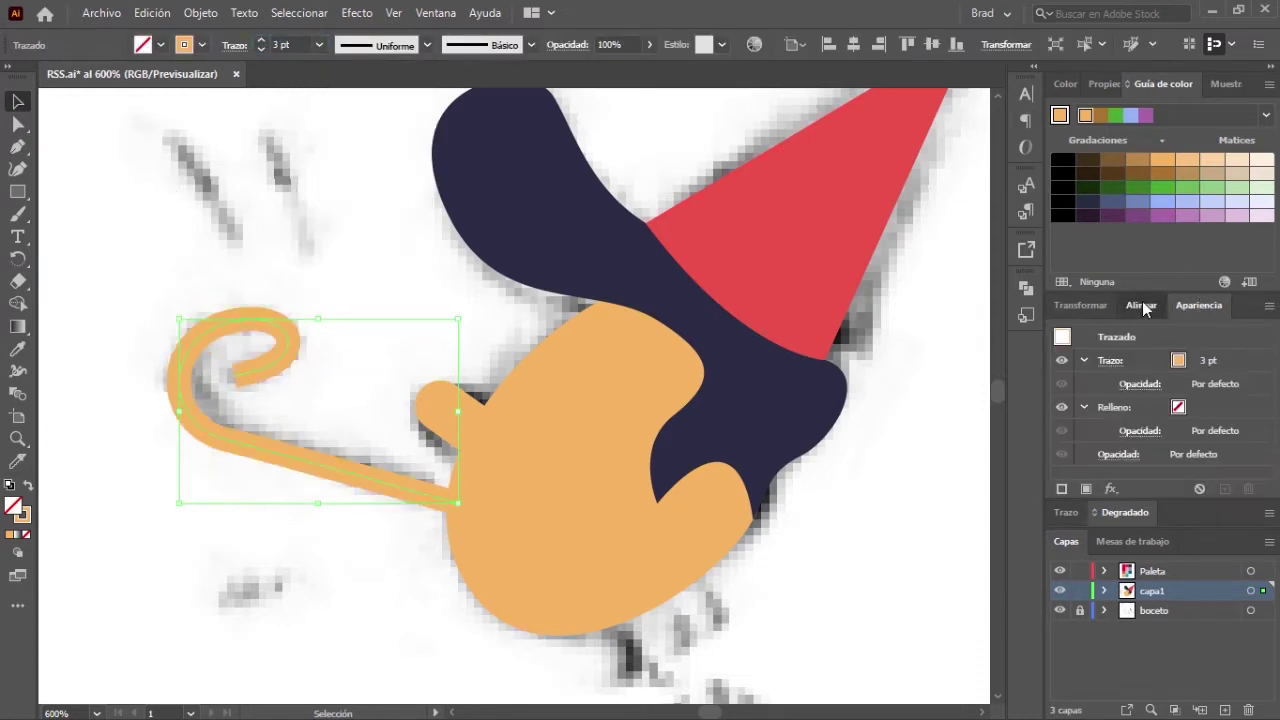
pyautogui.click(1082, 305)
pyautogui.click(1070, 84)
pyautogui.click(1071, 453)
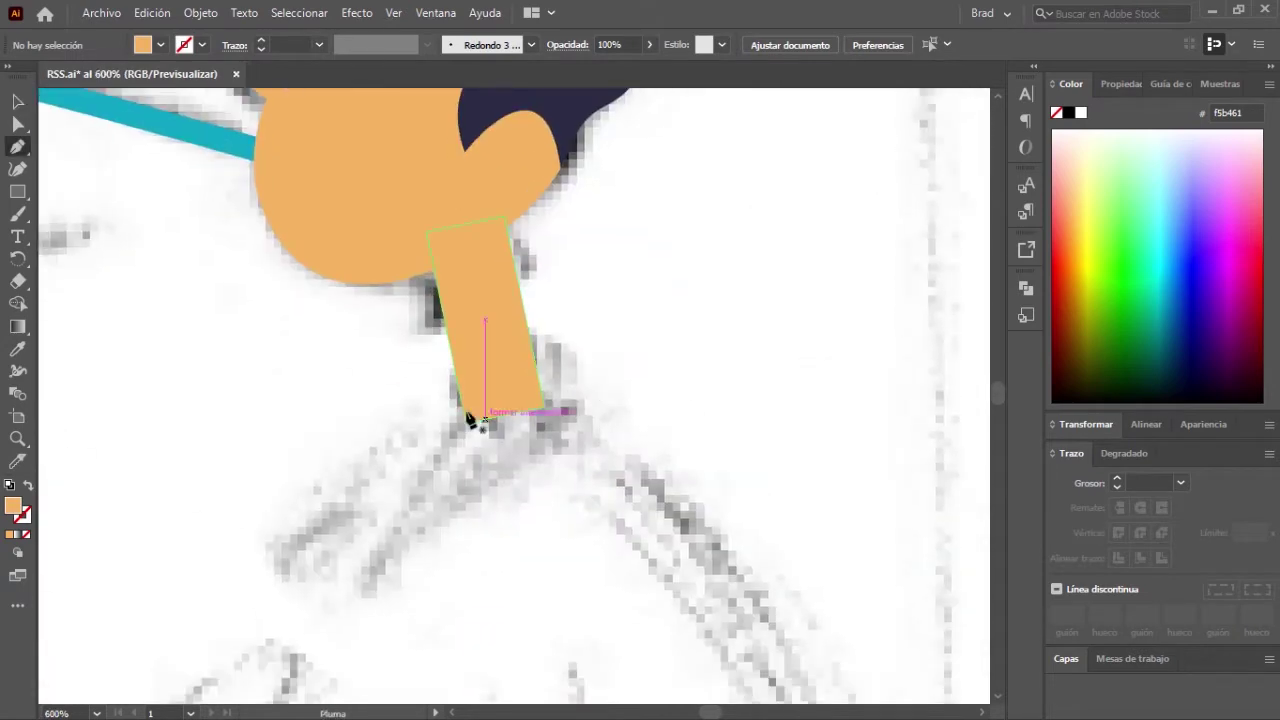
# Step: Trace the man's neck flaring down below the face
pyautogui.click(460, 405)
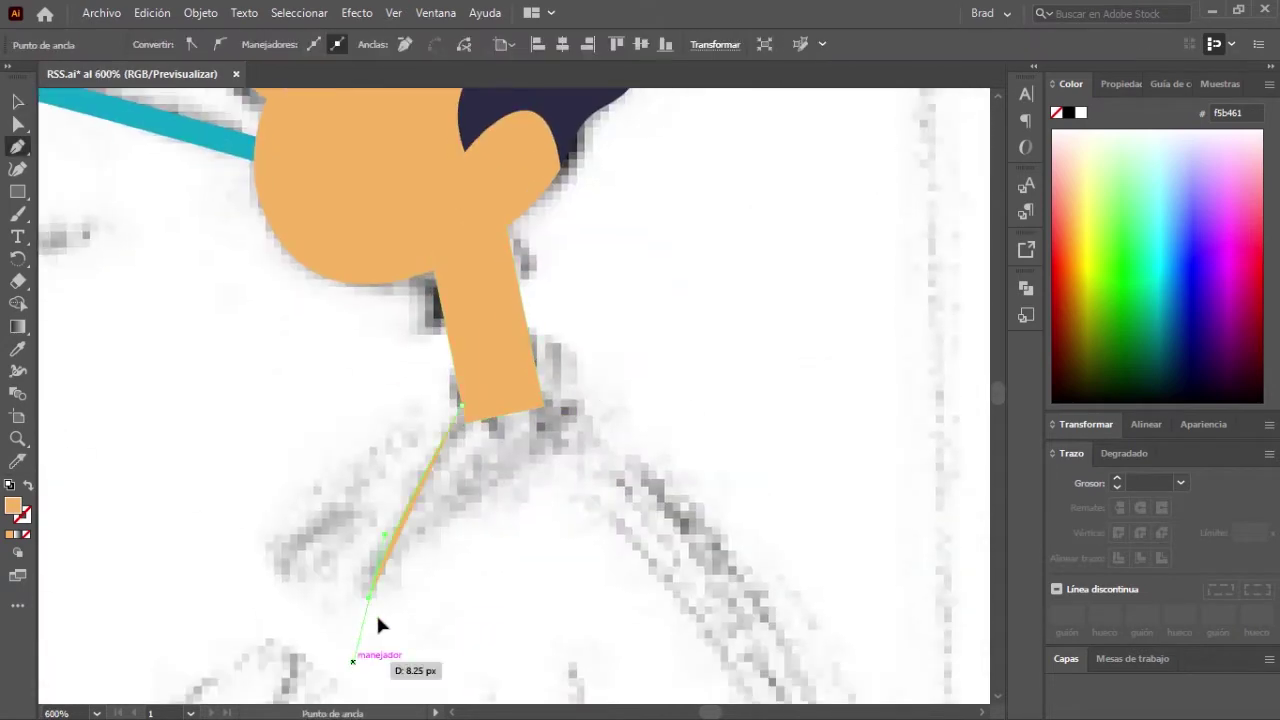
pyautogui.click(370, 597)
pyautogui.click(595, 422)
pyautogui.hotkey('ctrl', '-')
pyautogui.hotkey('ctrl', '-')
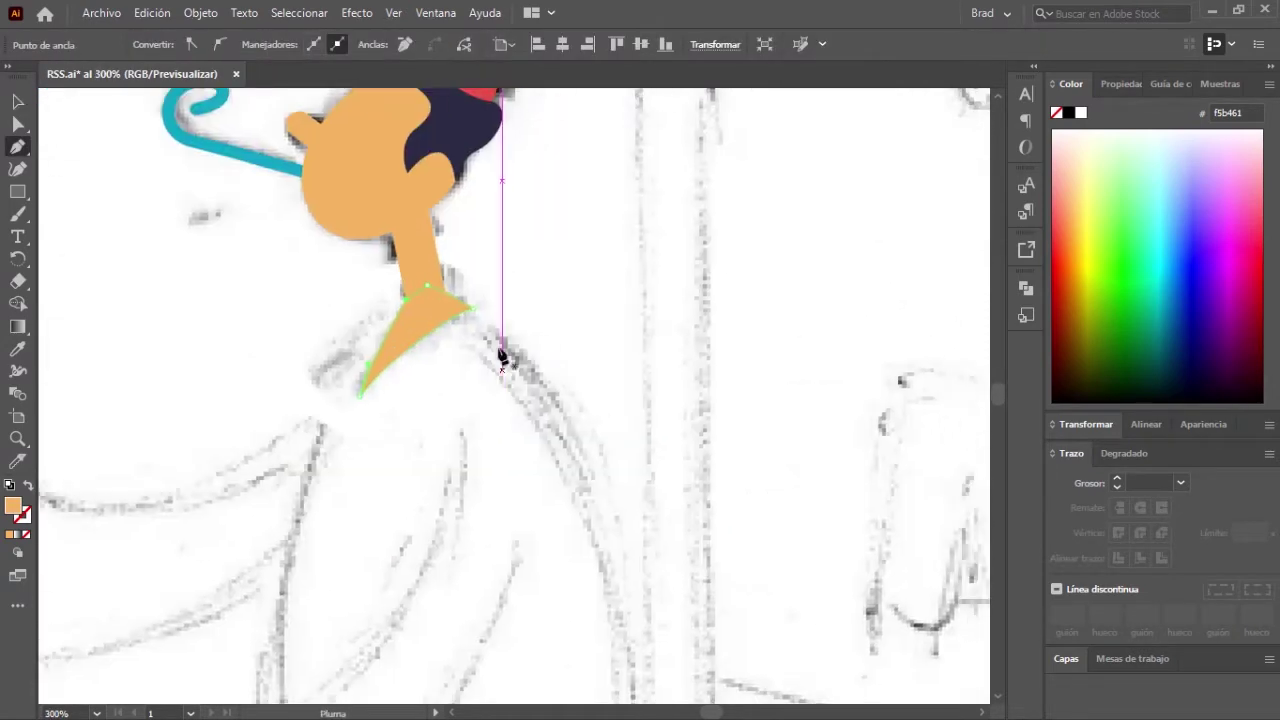
pyautogui.hotkey('ctrl', '-')
pyautogui.scroll(-3, 553, 297)
# Step: Trace the torso shape with a curved bottom edge
pyautogui.click(597, 455)
pyautogui.click(570, 655)
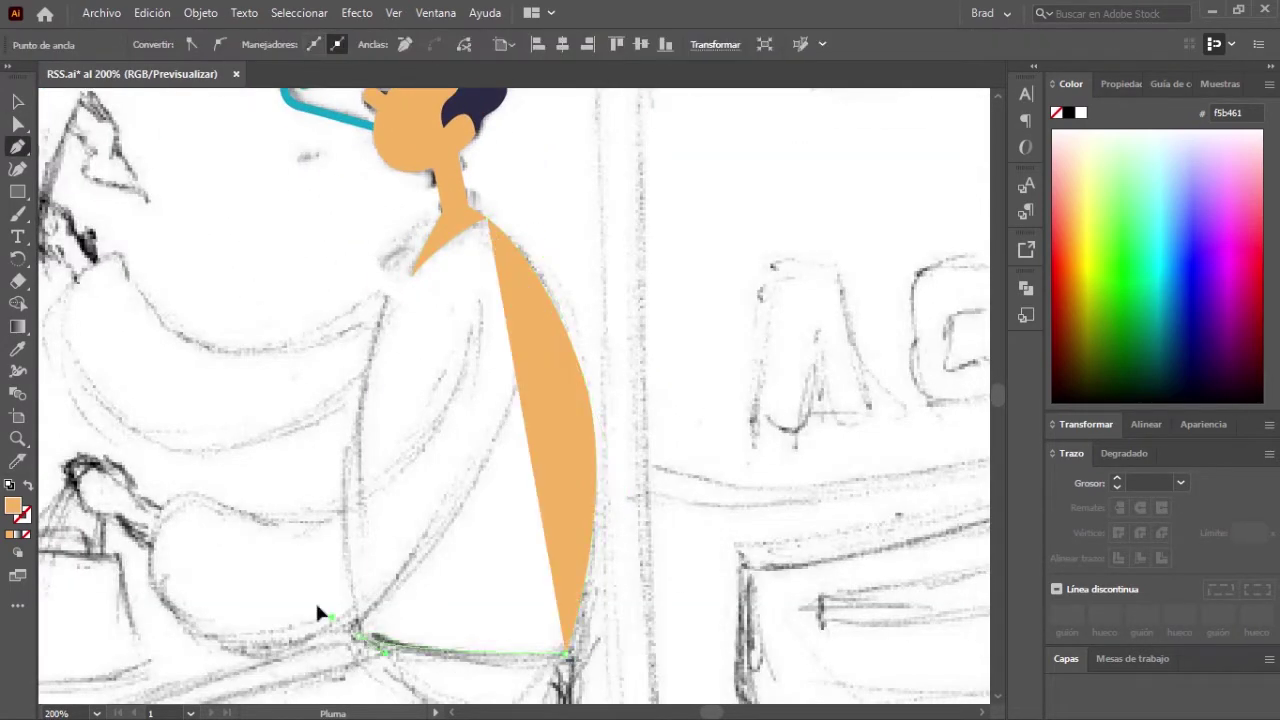
pyautogui.moveTo(355, 635); pyautogui.dragTo(225, 600)
pyautogui.click(441, 125)
pyautogui.hotkey('ctrl', '-')
pyautogui.hotkey('ctrl', '-')
pyautogui.hotkey('ctrl', '-')
pyautogui.press('v')
pyautogui.scroll(3, 561, 460)
pyautogui.scroll(2, 563, 460)
pyautogui.hotkey('shift', 'x')
# Step: Pen-draw the outstretched arm from the shoulder along the sleeve
pyautogui.press('p')
pyautogui.moveTo(558, 312); pyautogui.dragTo(581, 228)
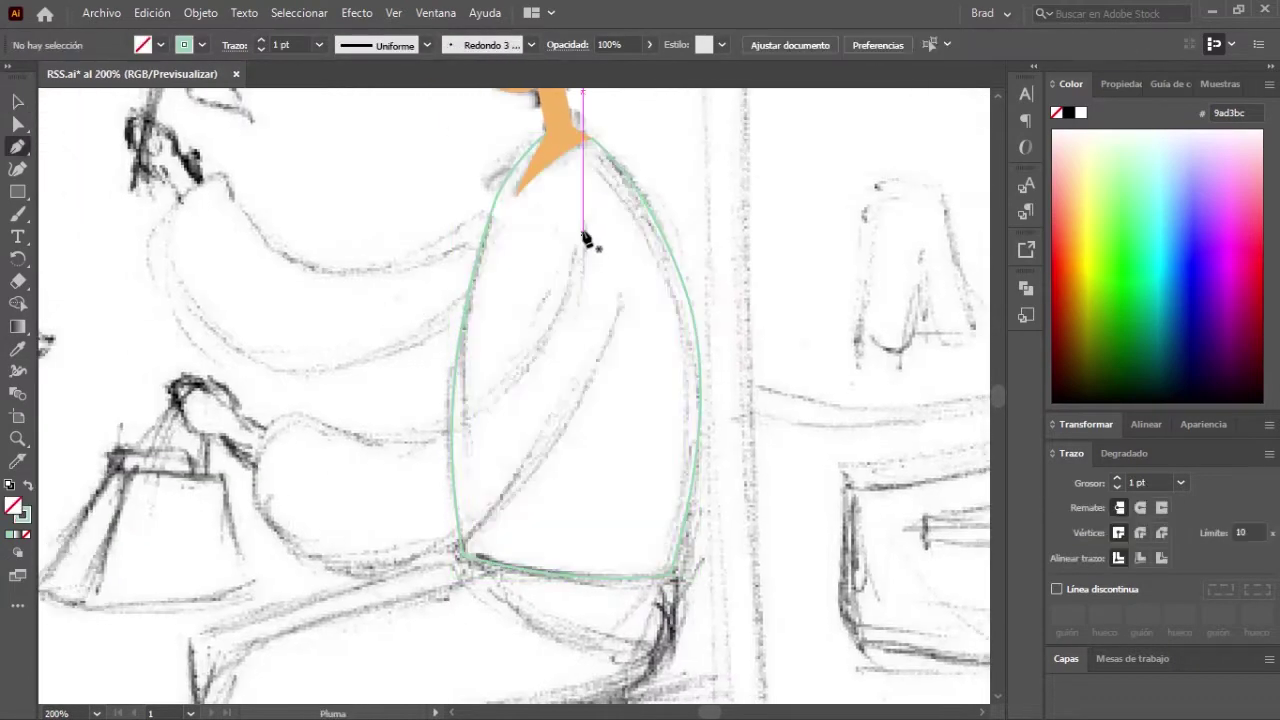
pyautogui.moveTo(363, 441); pyautogui.dragTo(210, 430)
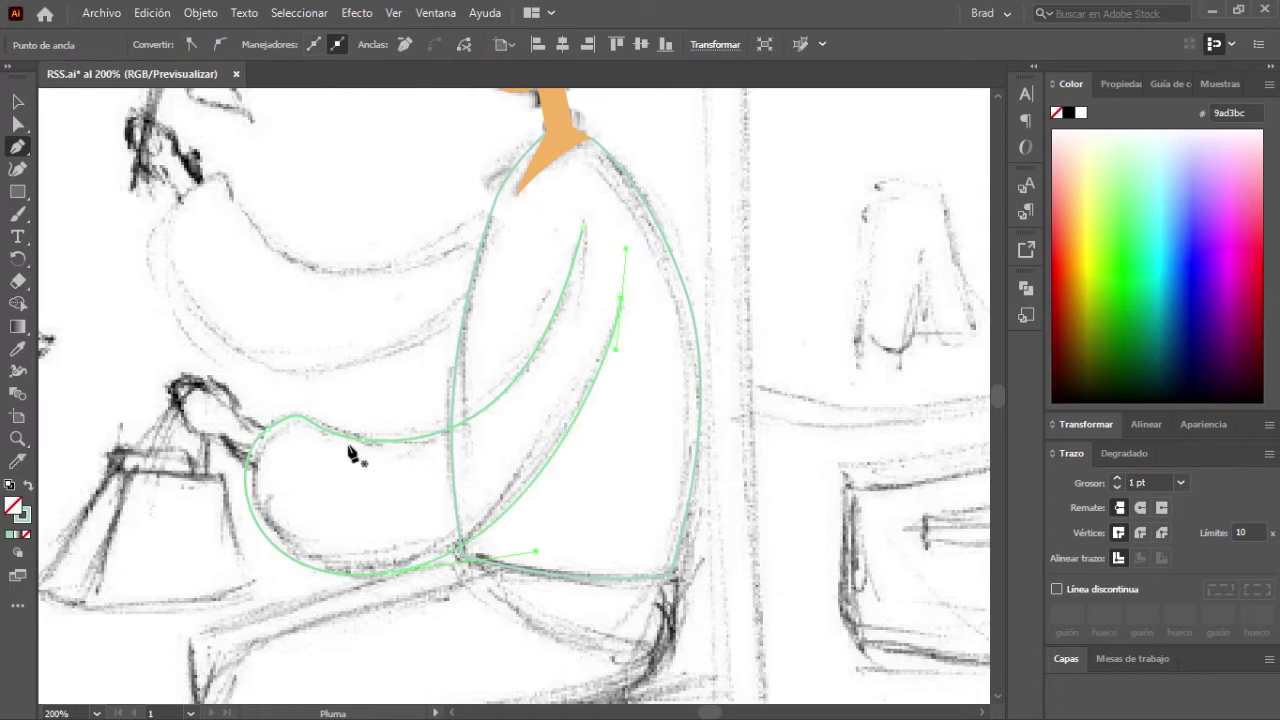
pyautogui.scroll(3, 391, 344)
pyautogui.scroll(-3, 322, 376)
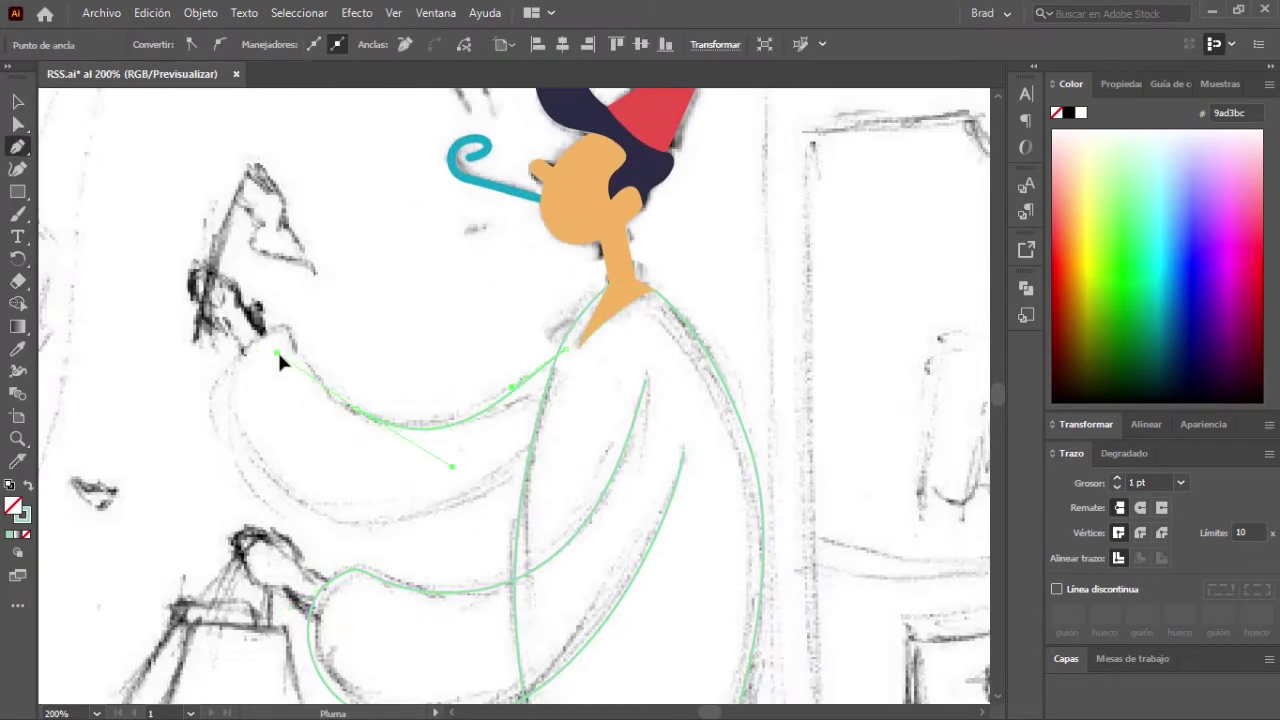
pyautogui.hotkey('ctrl', '-')
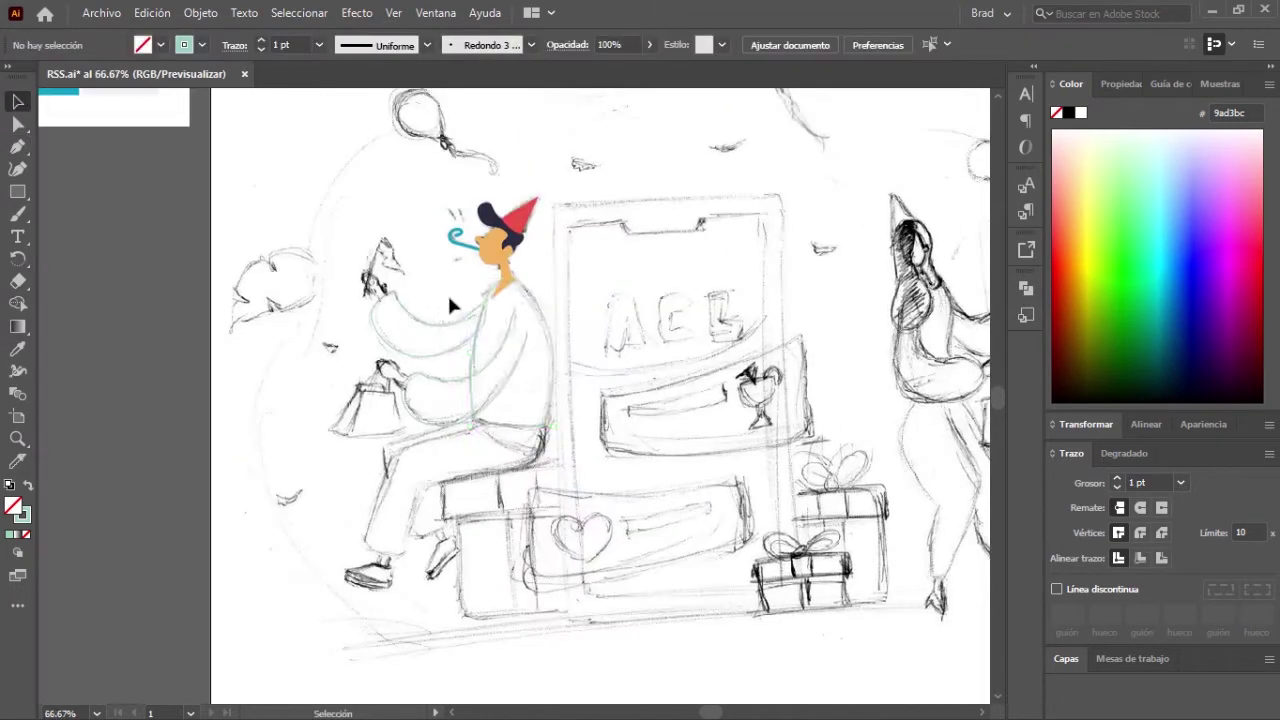
# Step: Fill the arm with the torso's mint green, check Color Guide harmonies, and duplicate it slightly lower
pyautogui.press('i')
pyautogui.click(363, 443)
pyautogui.scroll(2, 257, 300)
pyautogui.press('v')
pyautogui.click(1176, 83)
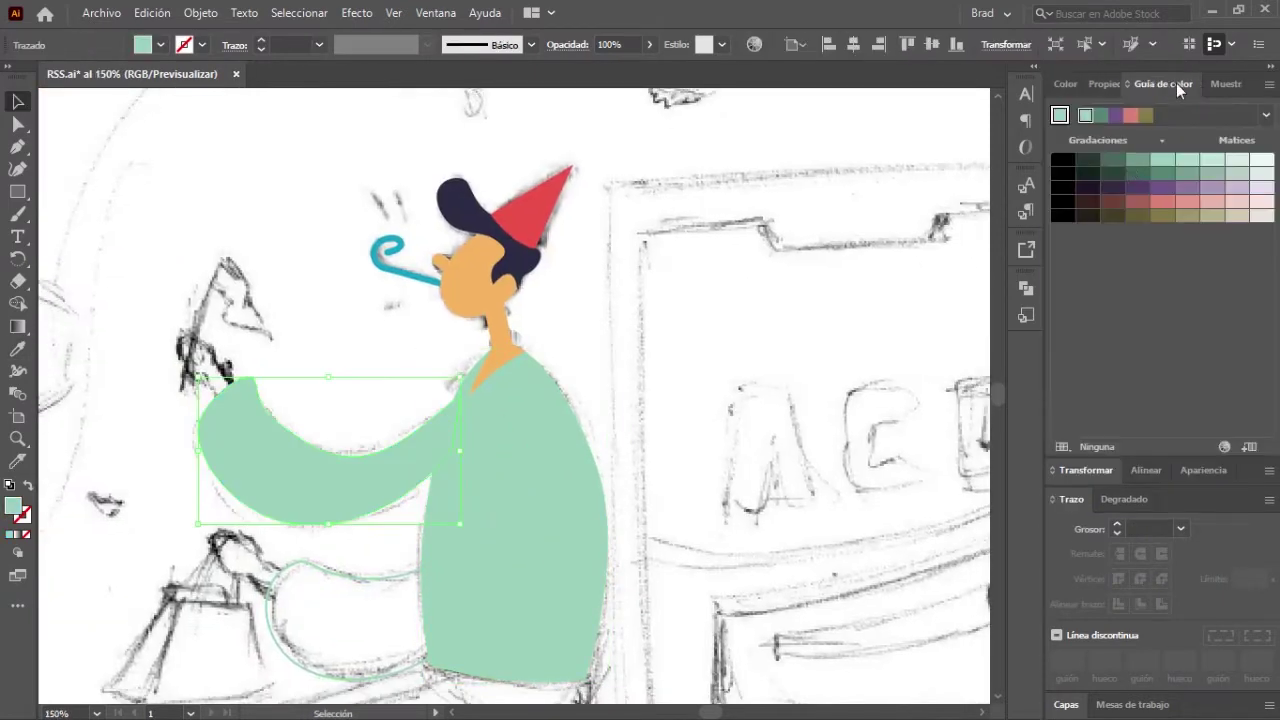
pyautogui.click(1100, 115)
pyautogui.scroll(-2, 413, 480)
pyautogui.scroll(2, 413, 480)
pyautogui.moveTo(413, 478); pyautogui.dragTo(413, 490)
# Step: Place the arm copy as the darker green back arm
pyautogui.click(460, 400)
pyautogui.scroll(-3, 599, 285)
pyautogui.scroll(-2, 607, 452)
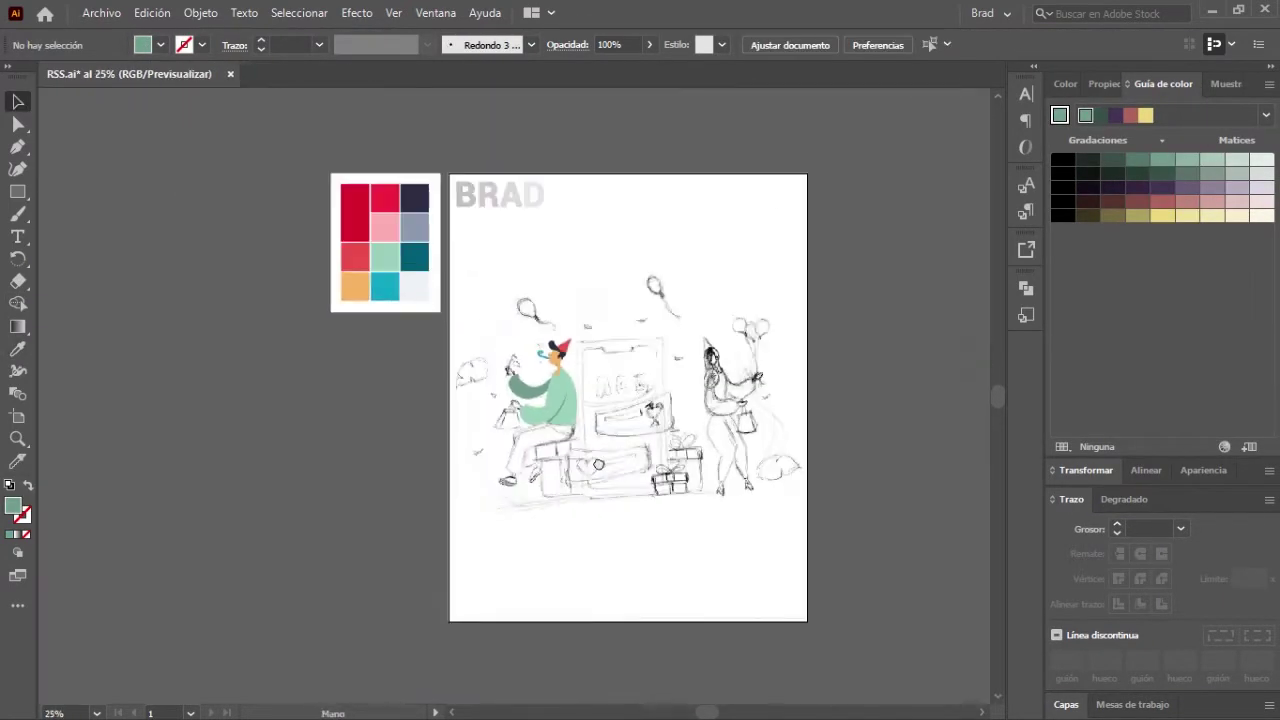
pyautogui.scroll(5, 607, 452)
# Step: Trace the grey-blue trouser leg with a knee corner and curved bottom
pyautogui.press('p')
pyautogui.moveTo(440, 552); pyautogui.dragTo(497, 525)
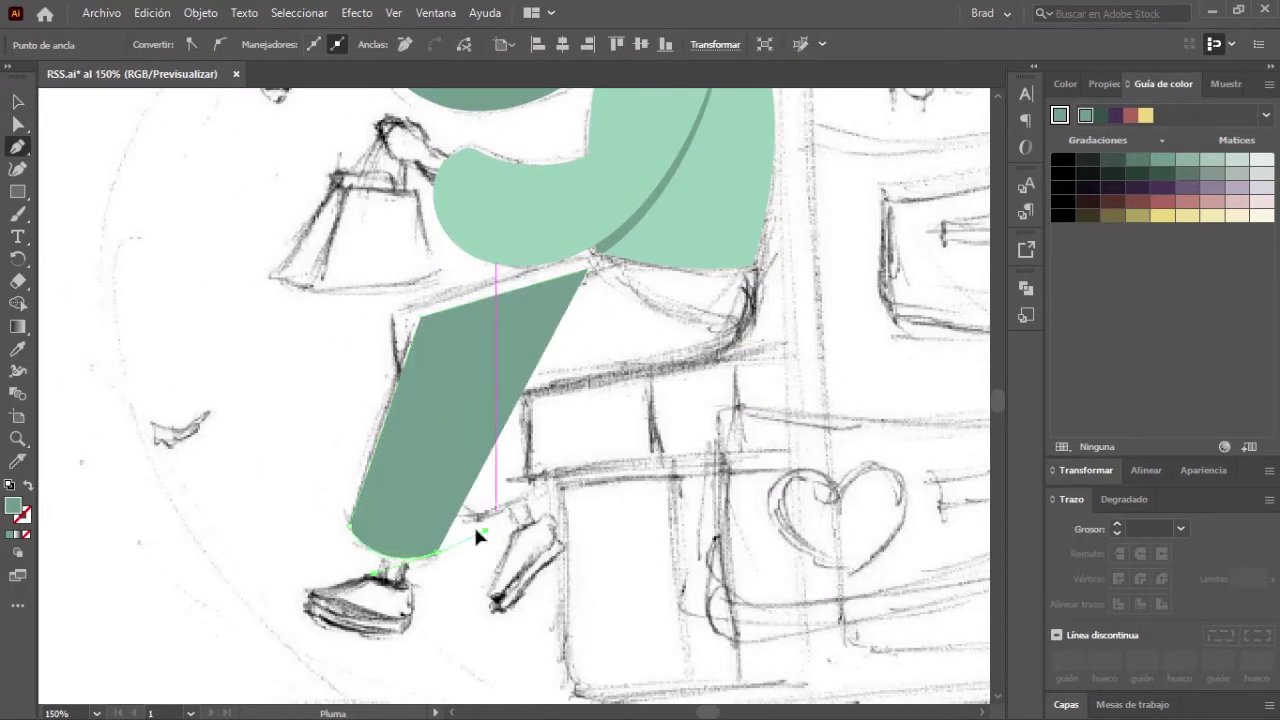
pyautogui.click(480, 404)
pyautogui.hotkey('shift', 'x')
pyautogui.moveTo(752, 268); pyautogui.dragTo(757, 277)
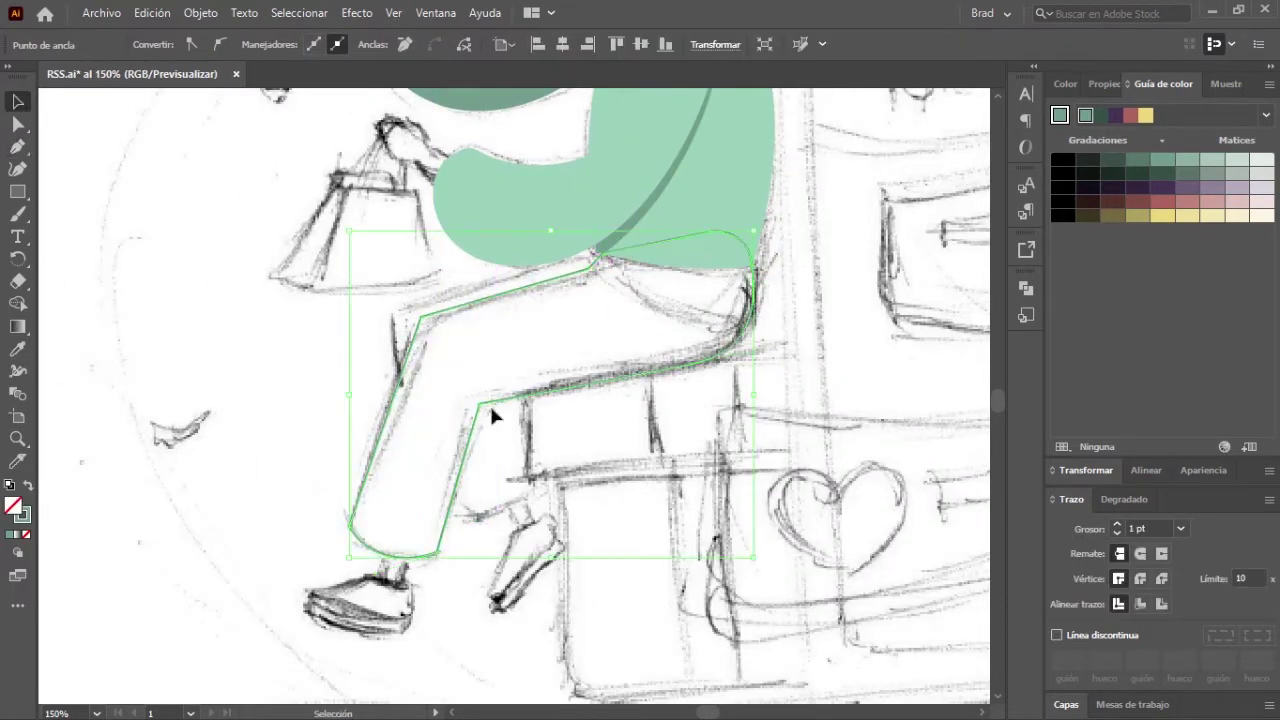
pyautogui.scroll(-3, 363, 436)
pyautogui.hotkey('shift', 'x')
# Step: Close the back leg shape at the torso and fill it with an Eyedropper-picked colour
pyautogui.press('p')
pyautogui.scroll(3, 414, 443)
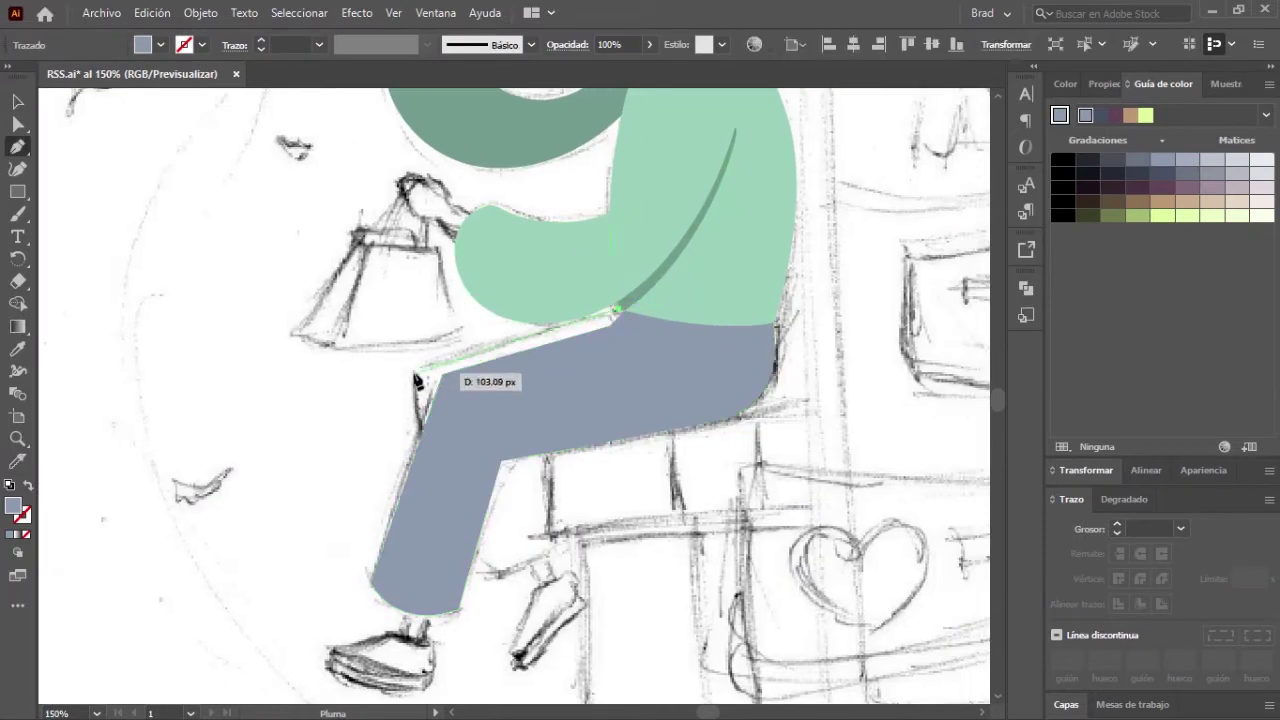
pyautogui.click(623, 314)
pyautogui.scroll(-3, 593, 495)
pyautogui.press('i')
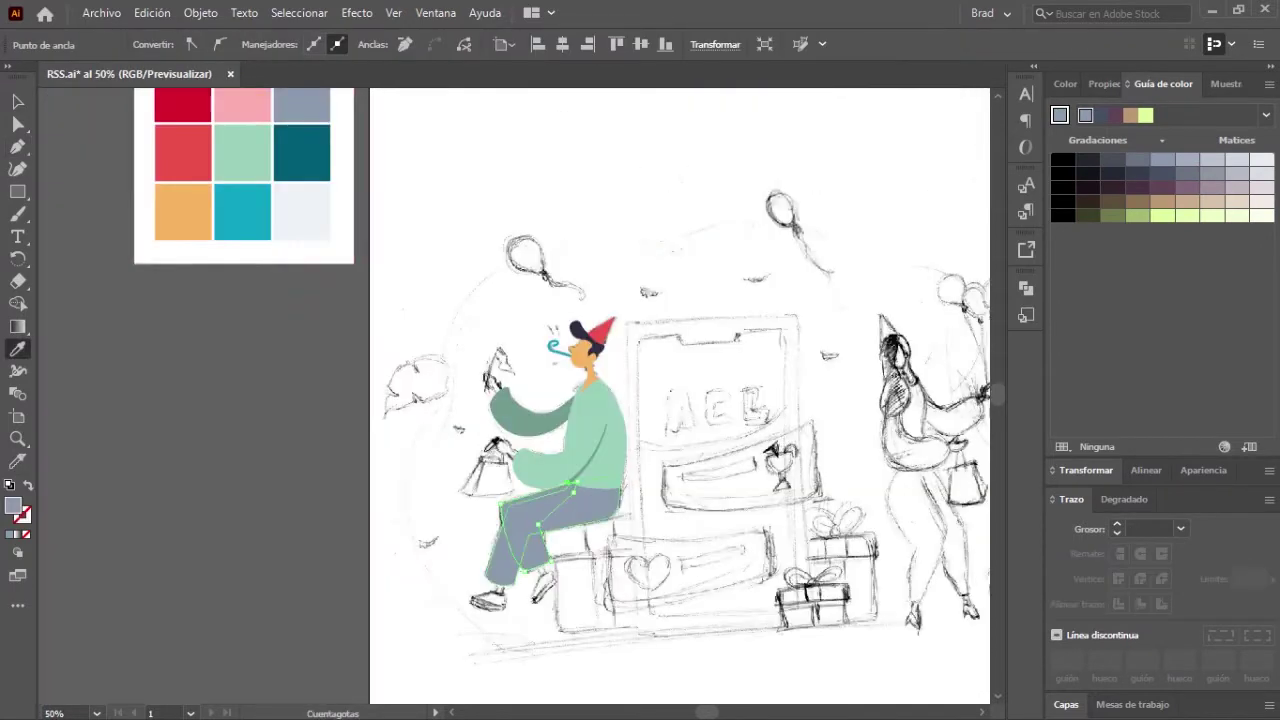
pyautogui.scroll(3, 560, 570)
pyautogui.scroll(3, 467, 418)
# Step: Trace a shoe filled with the hair's navy and Alt-drag a copy onto the other foot
pyautogui.press('p')
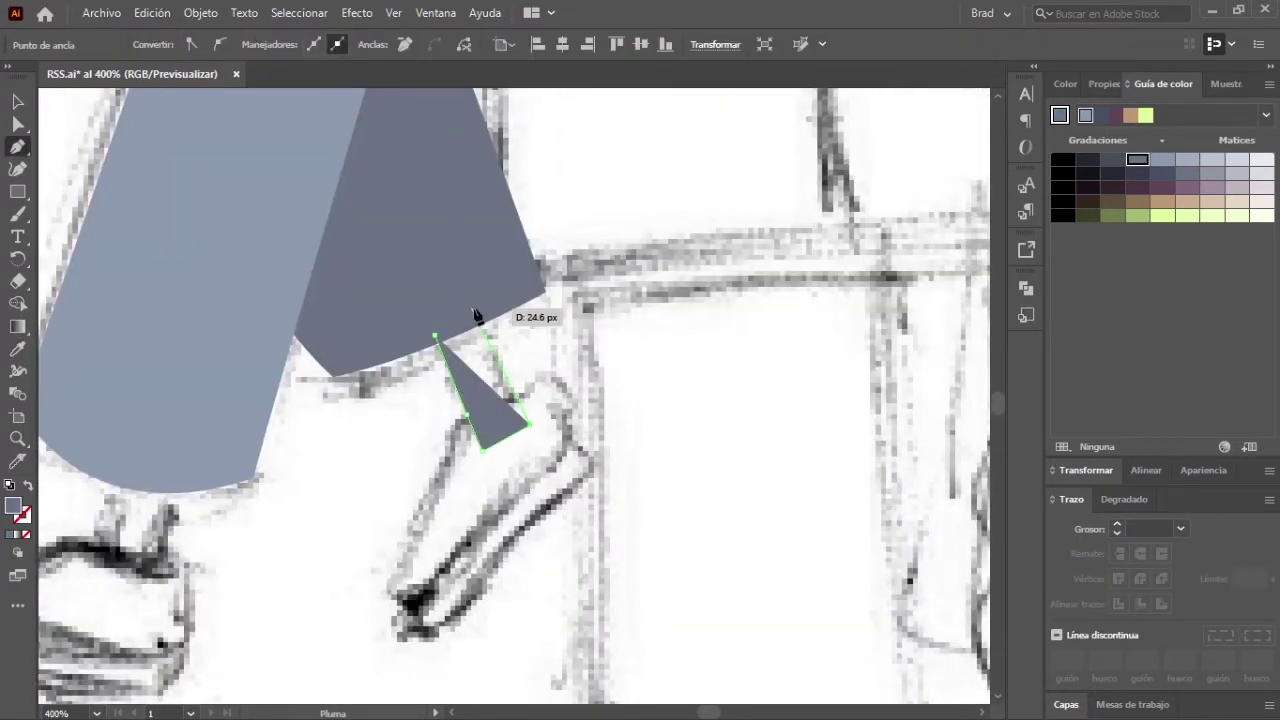
pyautogui.hotkey('shift', 'x')
pyautogui.press('p')
pyautogui.moveTo(389, 593); pyautogui.dragTo(415, 620)
pyautogui.press('v')
pyautogui.scroll(-5, 465, 628)
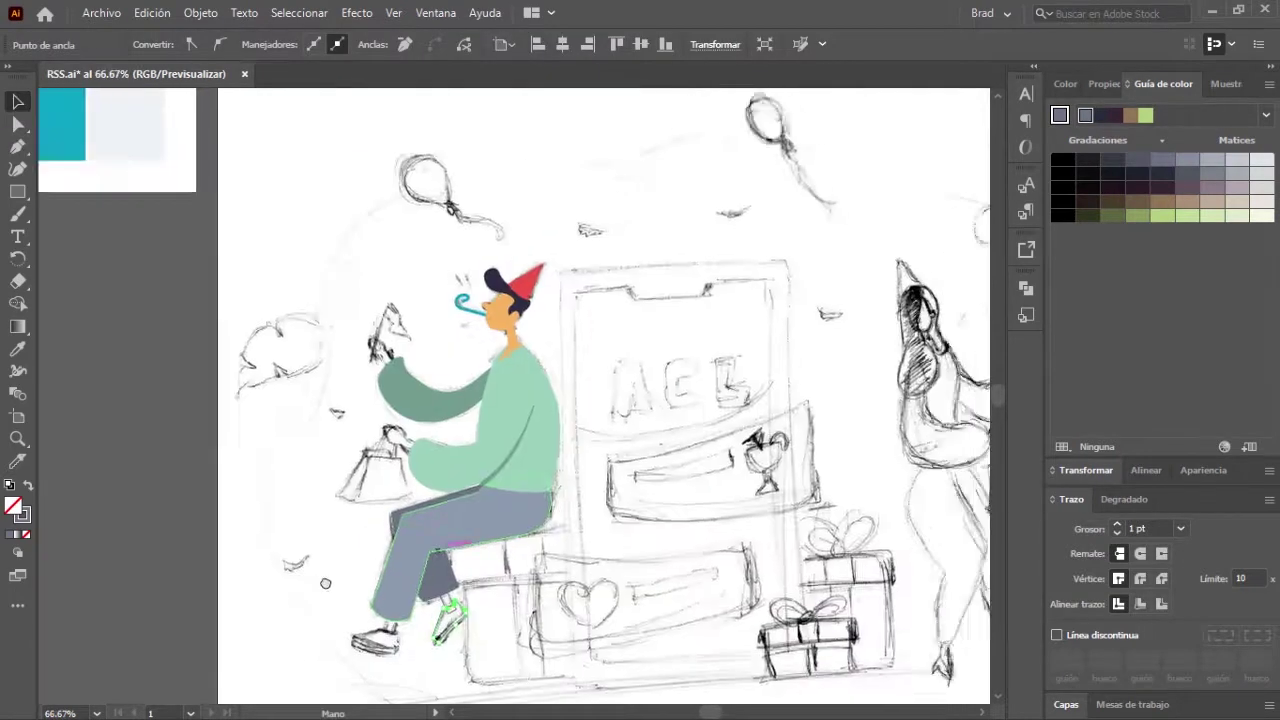
pyautogui.scroll(-2, 325, 512)
pyautogui.press('i')
pyautogui.click(211, 102)
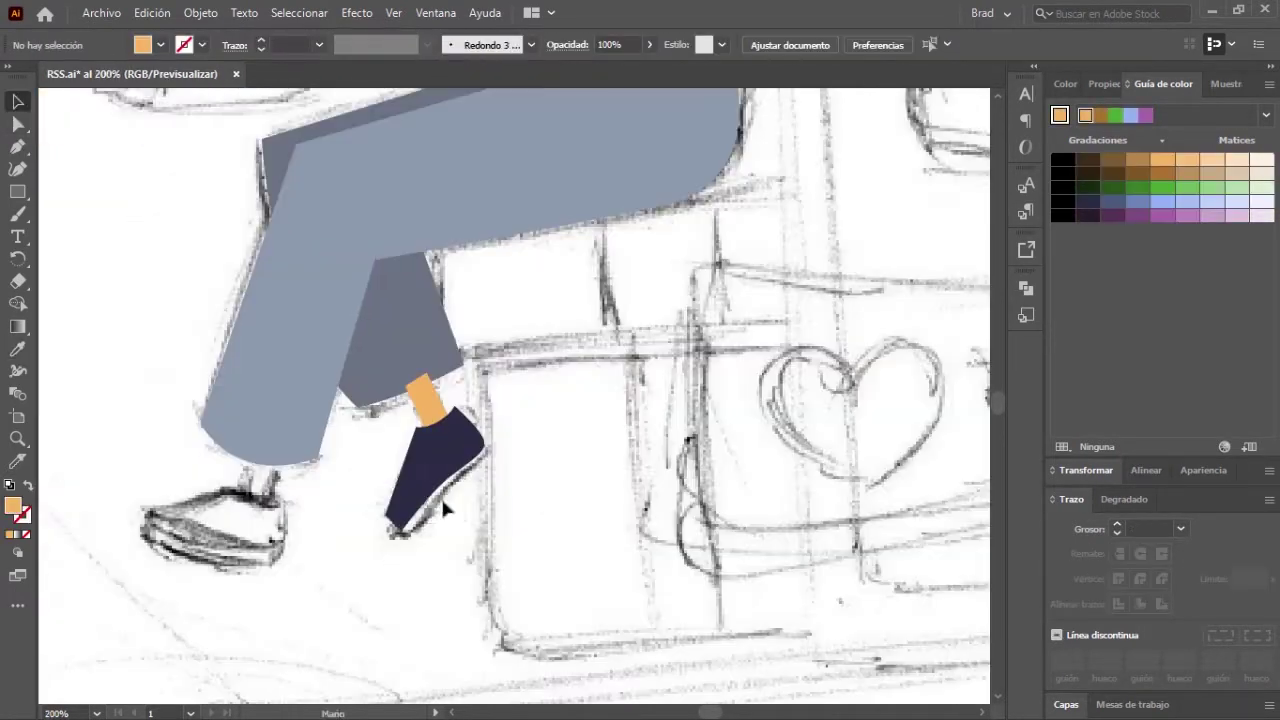
pyautogui.moveTo(440, 460); pyautogui.dragTo(405, 507)
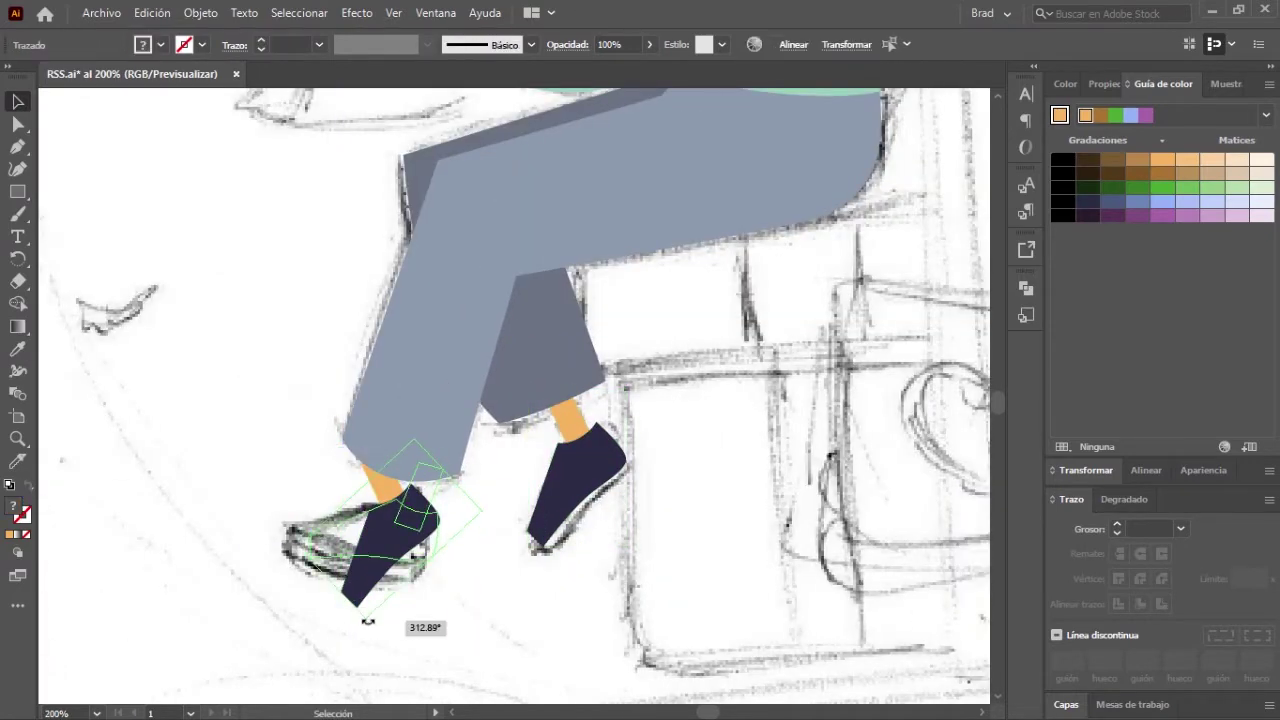
pyautogui.press('p')
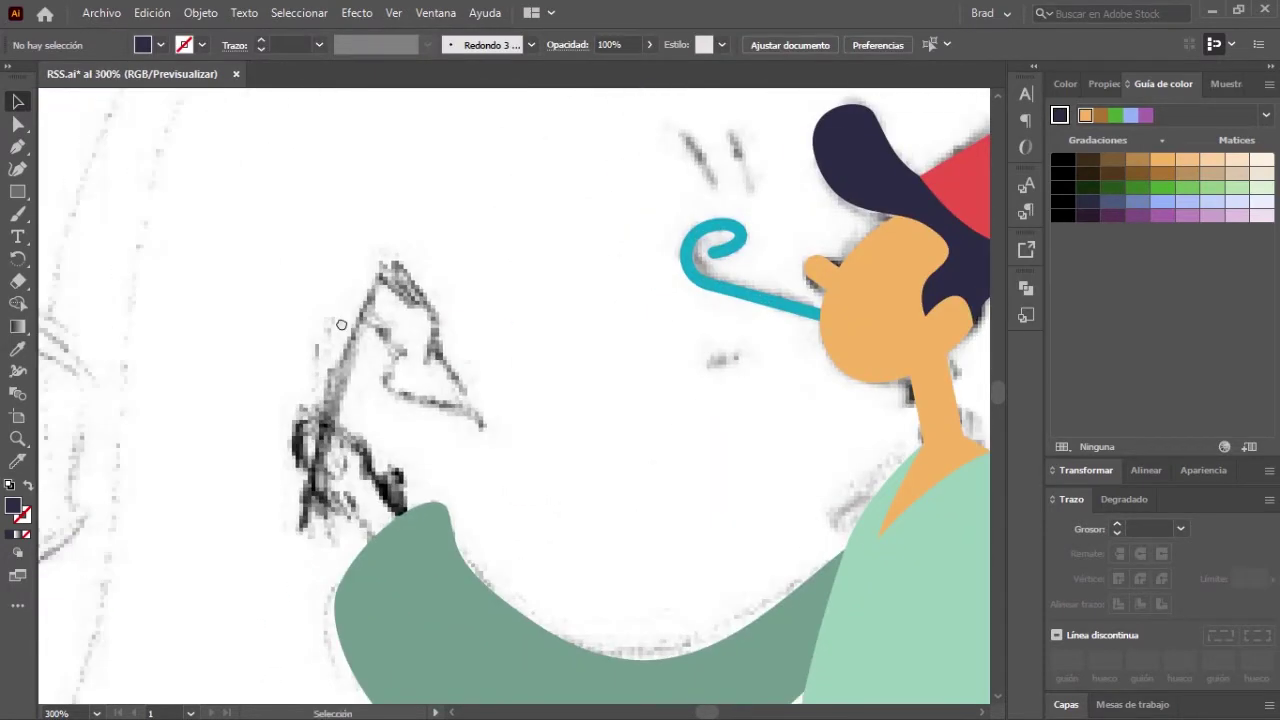
# Step: Trace the tan hand with a curved finger separation line
pyautogui.press('p')
pyautogui.moveTo(370, 474); pyautogui.dragTo(342, 427)
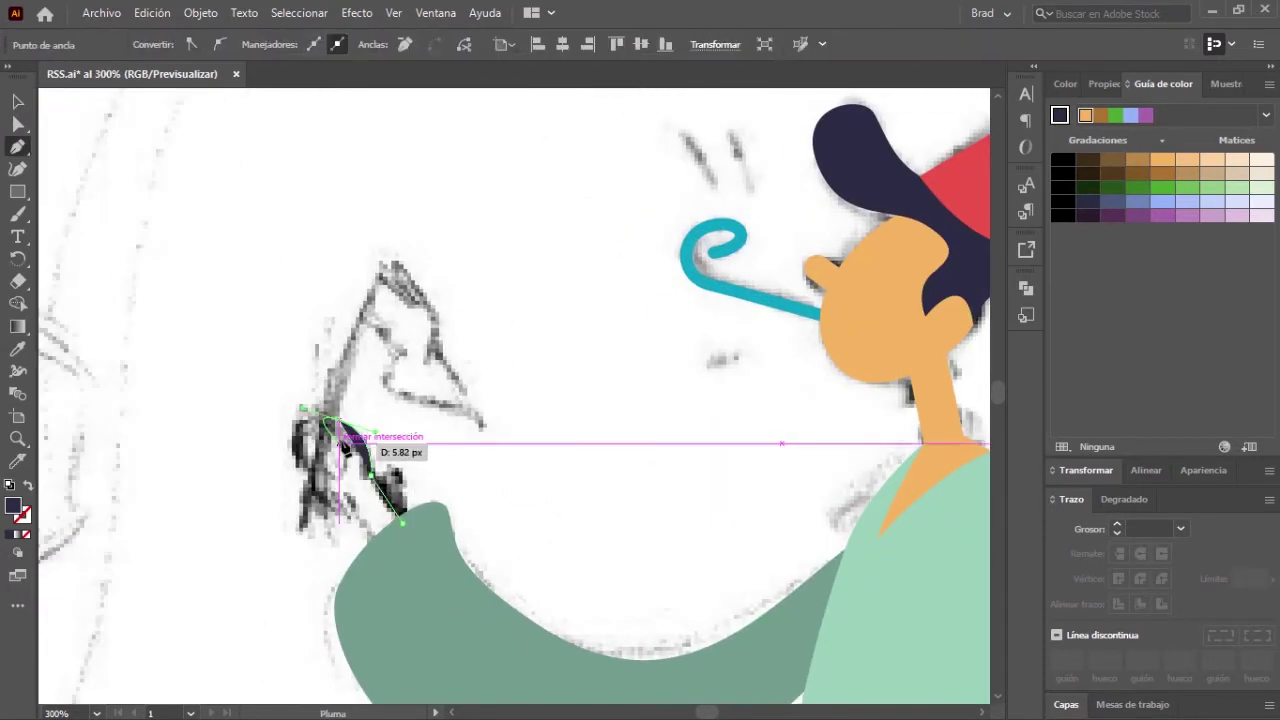
pyautogui.scroll(1, 230, 455)
pyautogui.moveTo(340, 405); pyautogui.dragTo(343, 443)
pyautogui.click(20, 103)
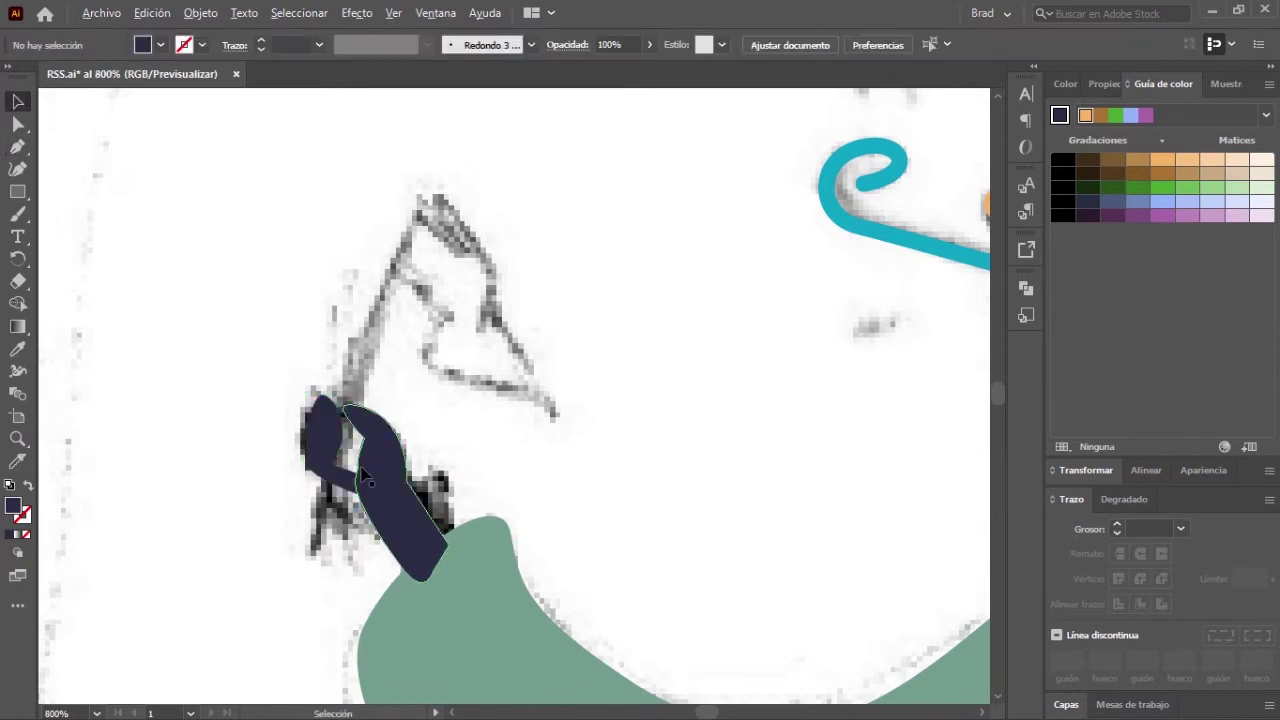
pyautogui.scroll(2, 335, 475)
pyautogui.click(17, 146)
pyautogui.moveTo(396, 491); pyautogui.dragTo(404, 507)
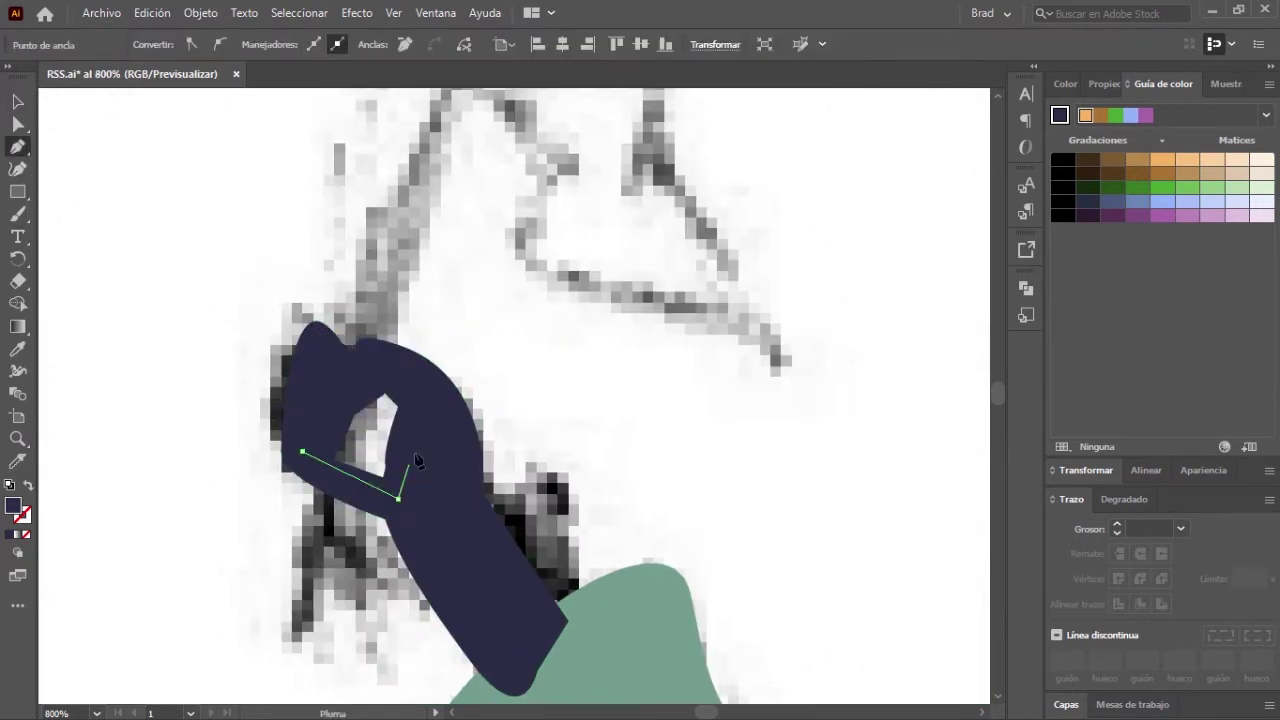
pyautogui.click(340, 400)
pyautogui.scroll(-3, 340, 390)
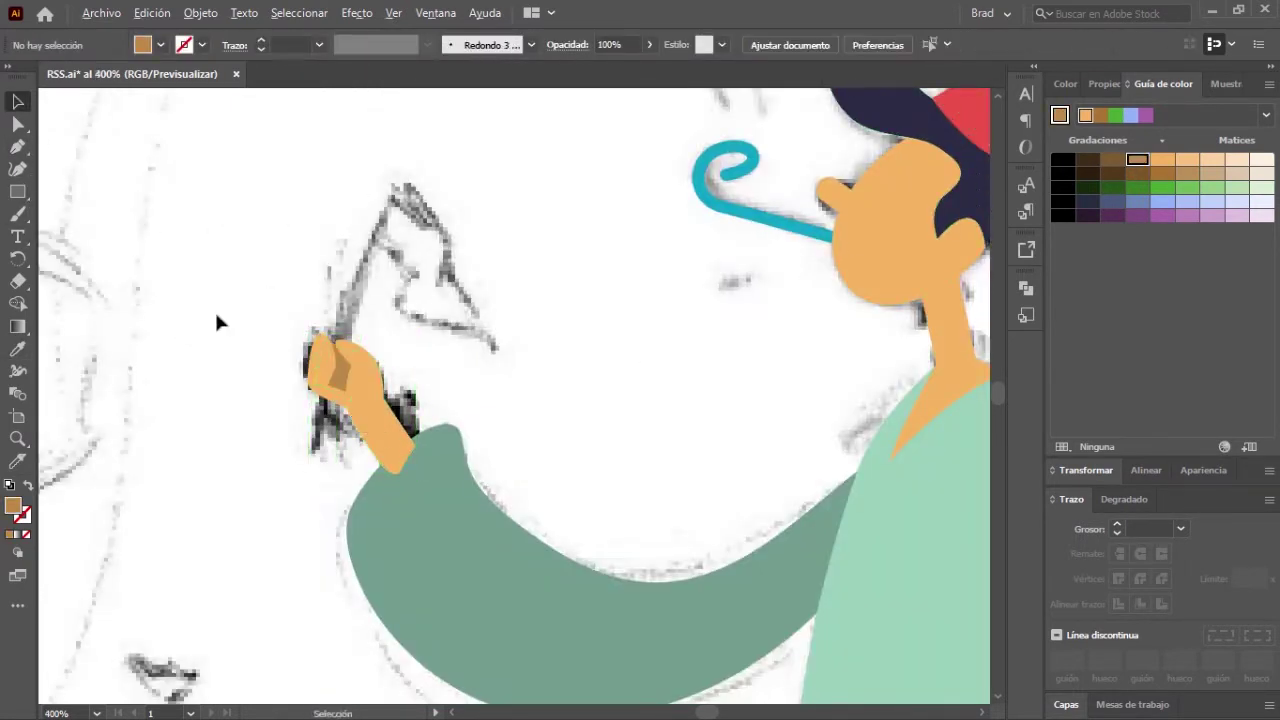
# Step: Draw the grey flag pole with the Line tool and expand it into a filled shape
pyautogui.click(261, 40)
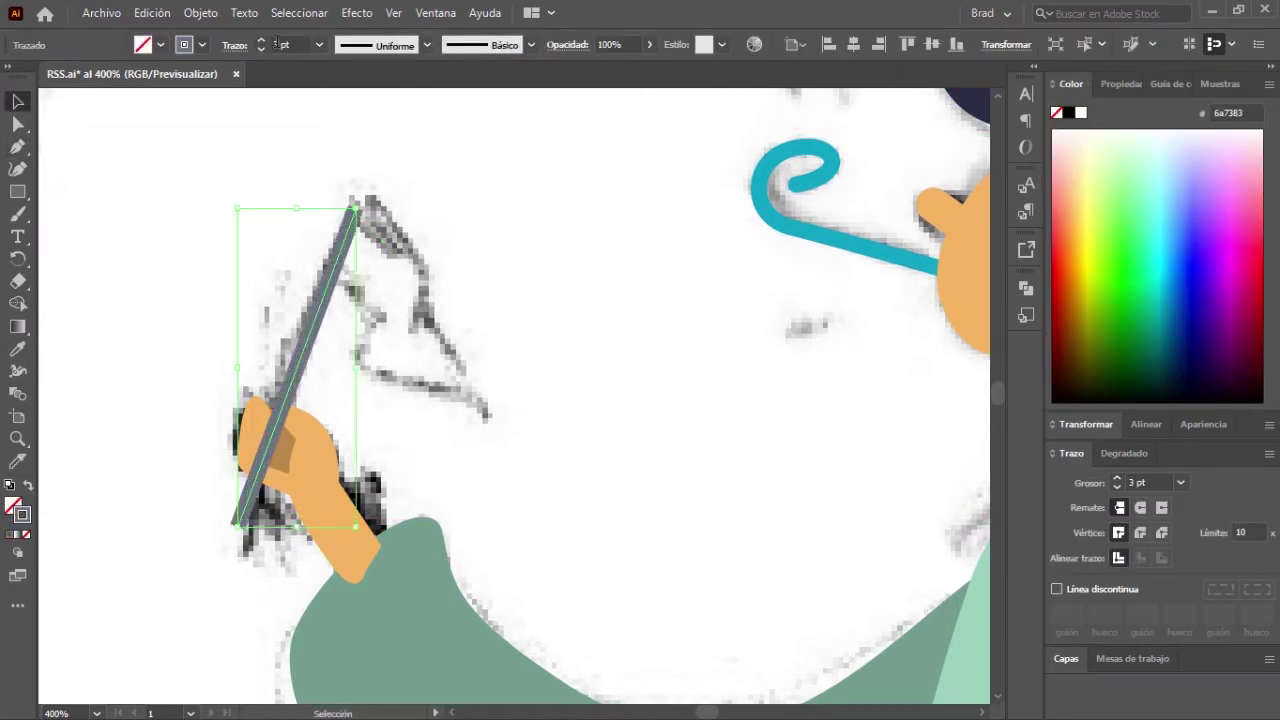
pyautogui.click(200, 12)
pyautogui.click(320, 229)
pyautogui.press('Return')
pyautogui.hotkey('ctrl', '+')
pyautogui.hotkey('ctrl', '+')
pyautogui.hotkey('ctrl', '+')
pyautogui.write('0')
pyautogui.press('Return')
pyautogui.click(248, 378)
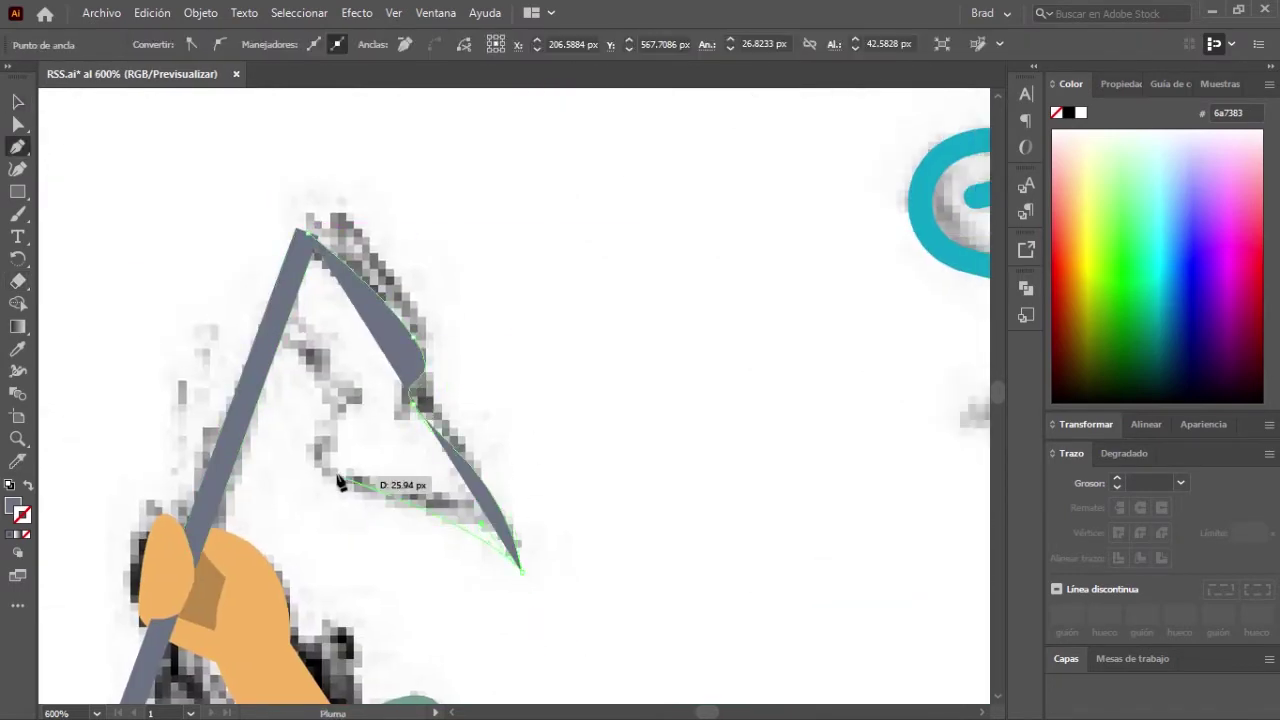
# Step: Trace the red flag with a curved lower edge
pyautogui.click(337, 412)
pyautogui.moveTo(337, 364); pyautogui.dragTo(212, 335)
pyautogui.scroll(-3, 308, 287)
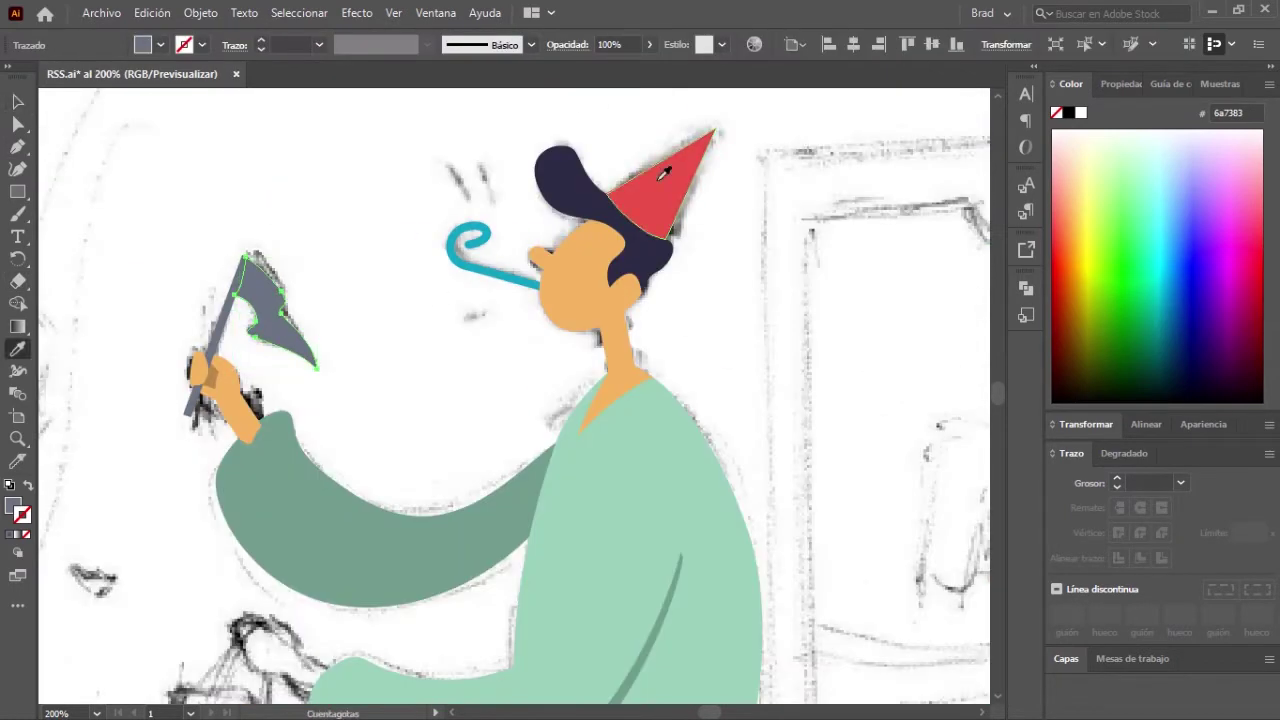
pyautogui.scroll(-3, 308, 287)
pyautogui.scroll(4, 335, 361)
pyautogui.scroll(2, 457, 367)
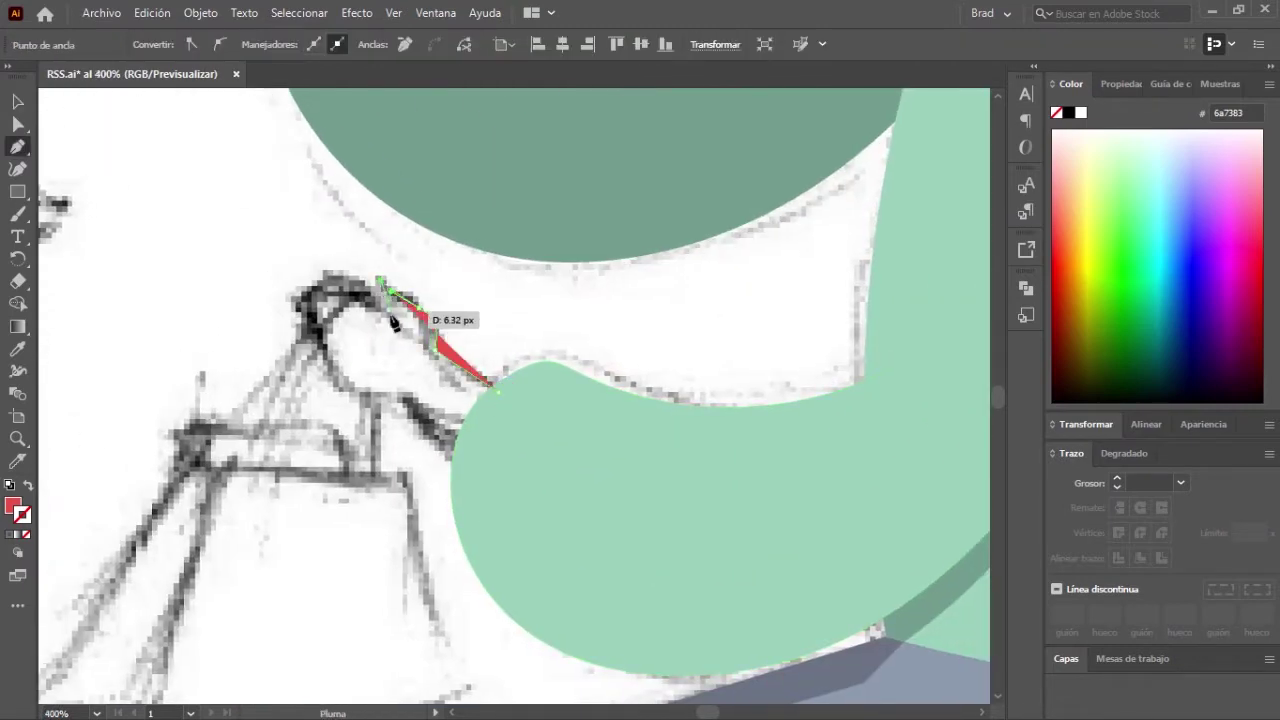
pyautogui.scroll(-3, 160, 266)
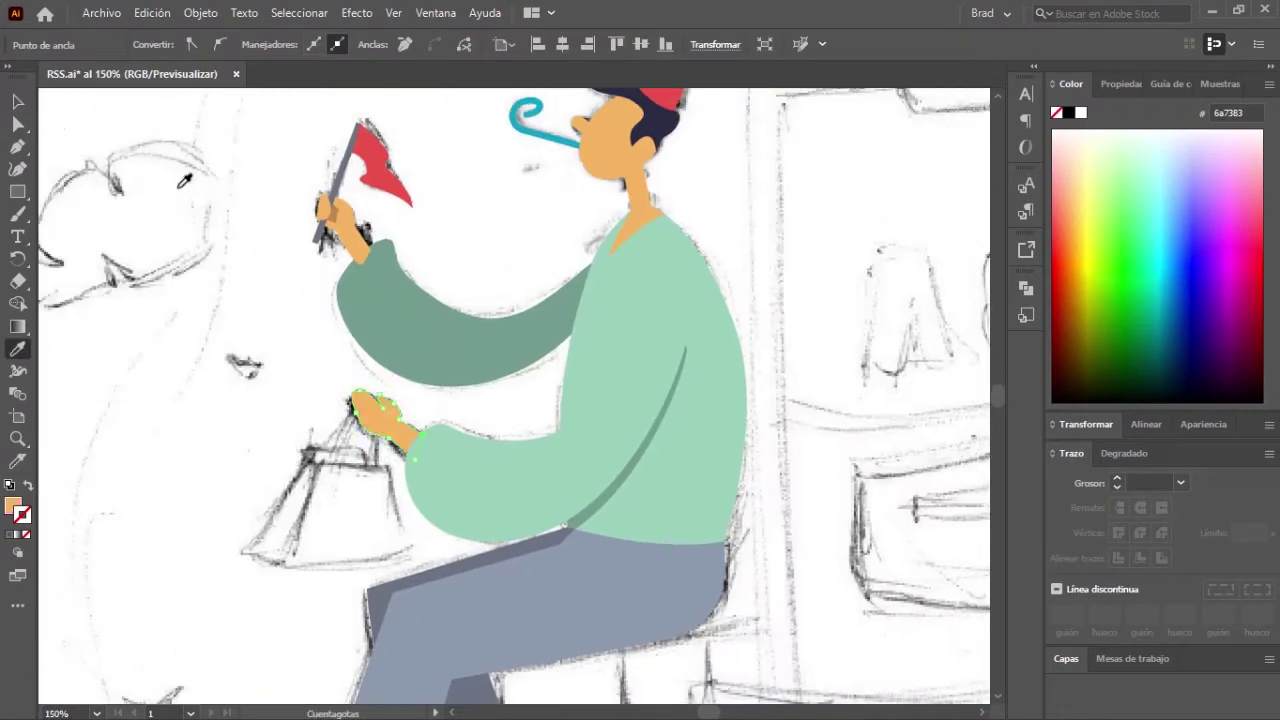
pyautogui.scroll(3, 274, 386)
# Step: Pen-draw the four-cornered teal shopping bag outline
pyautogui.press('p')
pyautogui.click(555, 315)
pyautogui.click(600, 535)
pyautogui.click(277, 572)
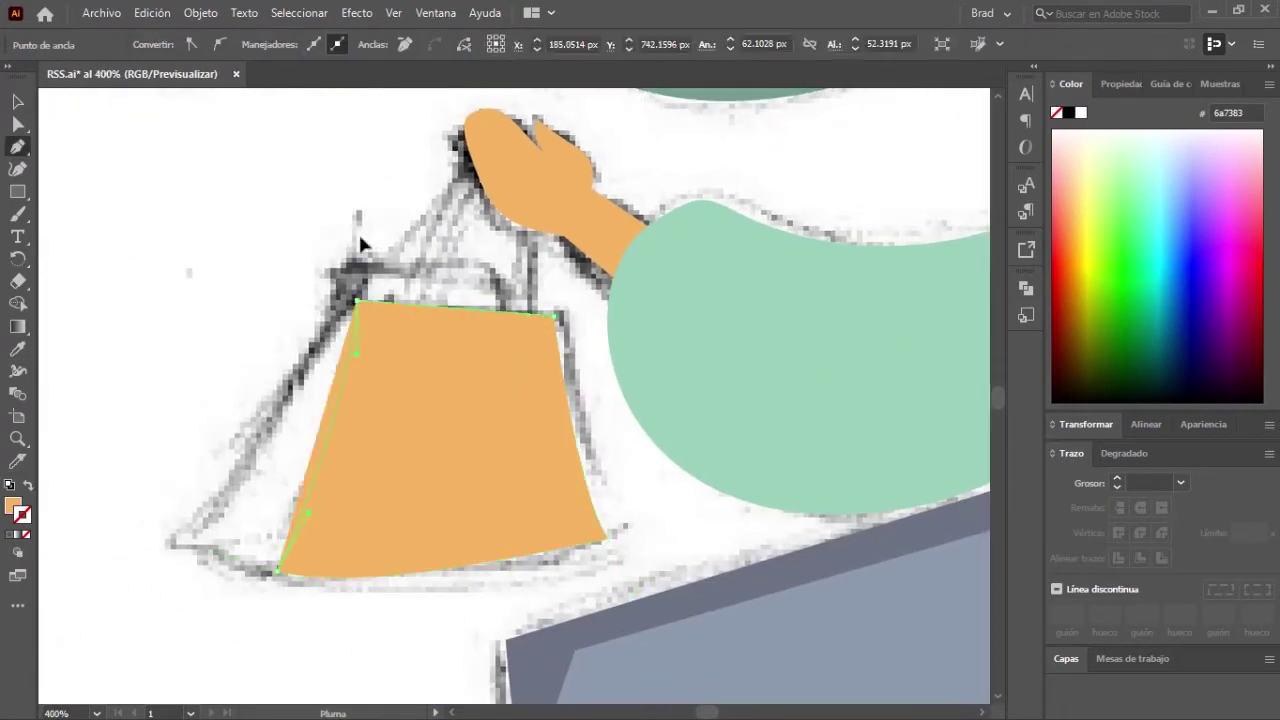
pyautogui.click(353, 280)
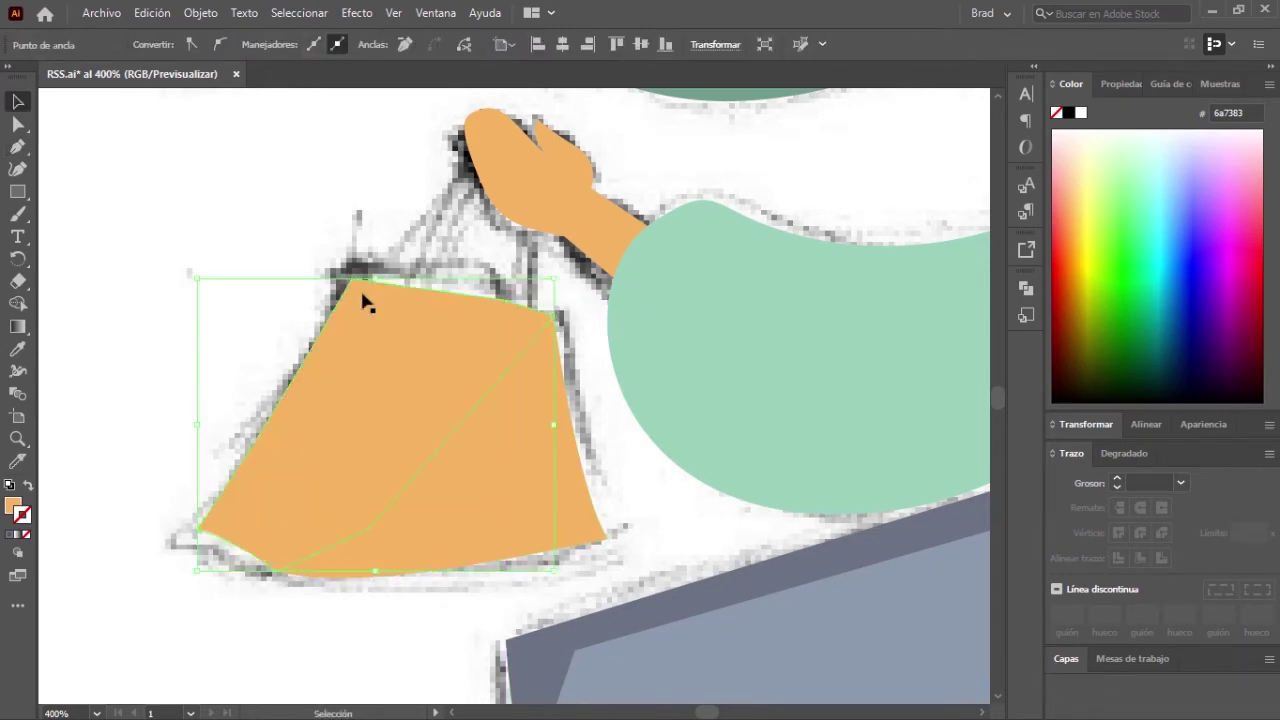
pyautogui.scroll(-3, 488, 594)
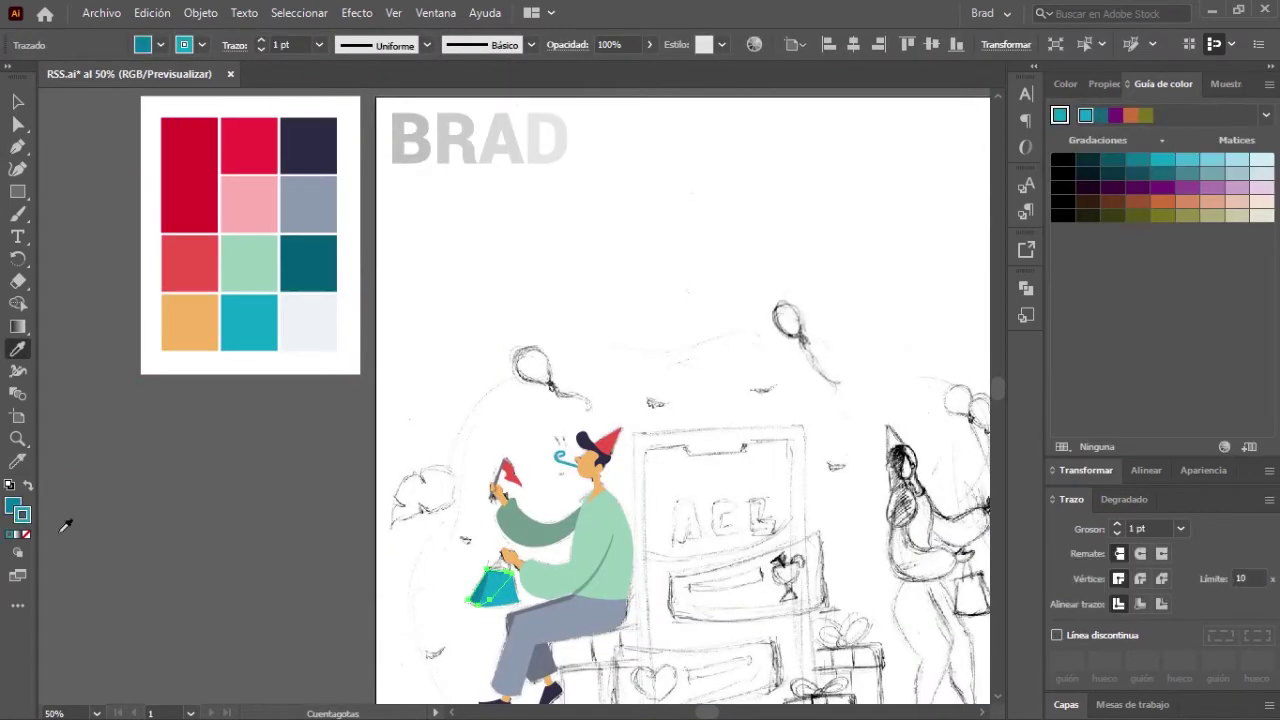
pyautogui.scroll(10, 490, 570)
# Step: Draw two straps running from the bag up to the hand
pyautogui.press('p')
pyautogui.click(493, 218)
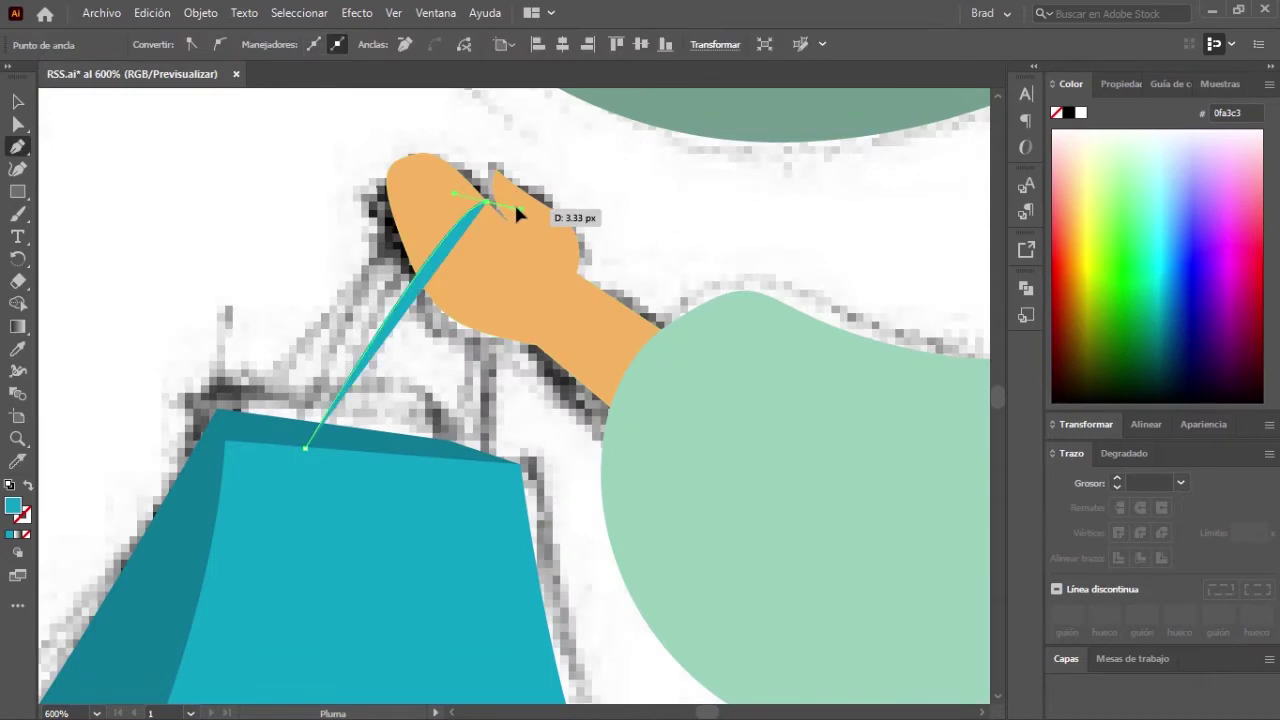
pyautogui.click(305, 445)
pyautogui.click(445, 320)
pyautogui.click(412, 440)
pyautogui.press('v')
pyautogui.scroll(-2, 385, 420)
pyautogui.moveTo(324, 343); pyautogui.dragTo(378, 413)
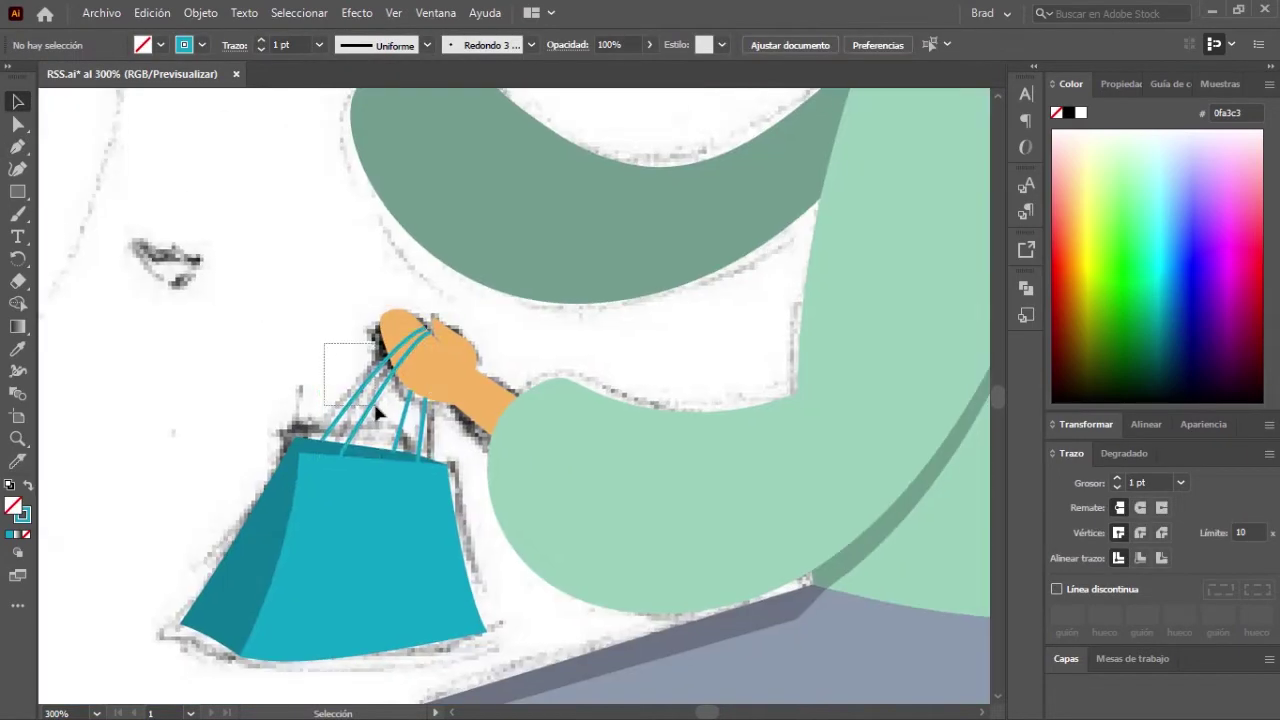
pyautogui.scroll(3, 350, 340)
# Step: Adjust the strap endpoints with the Direct Selection tool
pyautogui.press('a')
pyautogui.scroll(2, 336, 492)
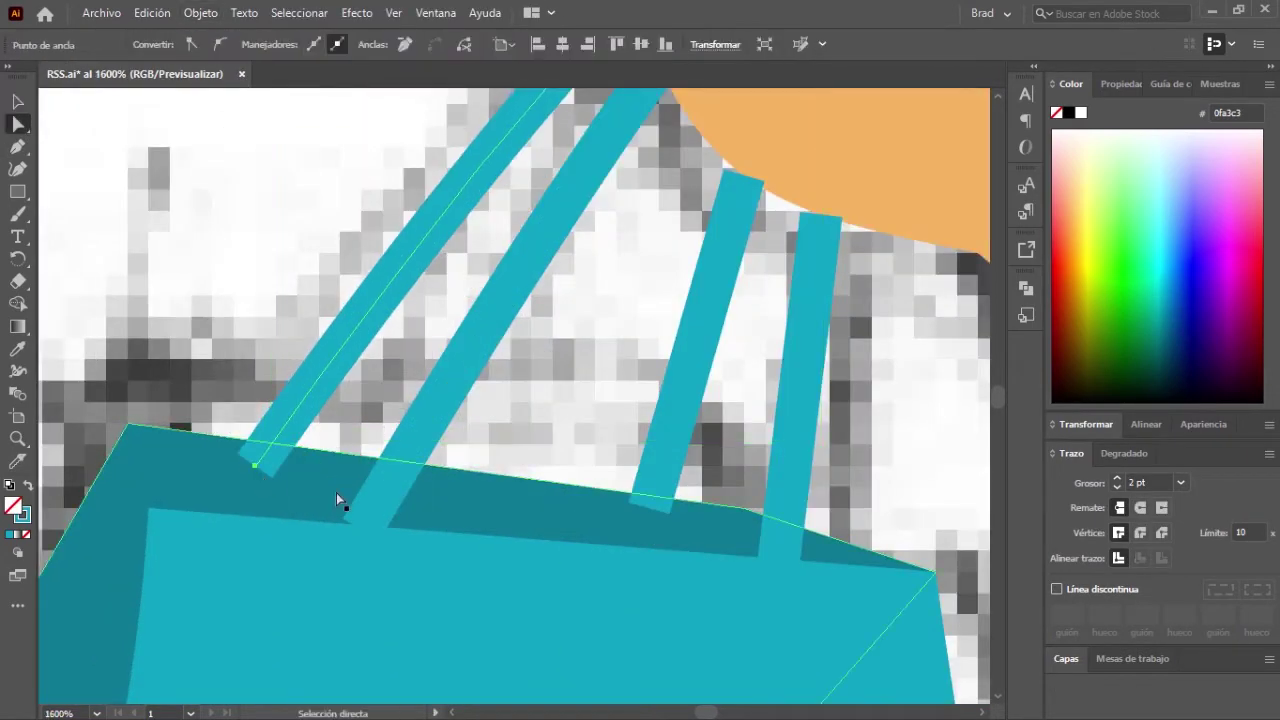
pyautogui.press('v')
pyautogui.scroll(-3, 667, 476)
pyautogui.scroll(1, 549, 437)
pyautogui.click(470, 436)
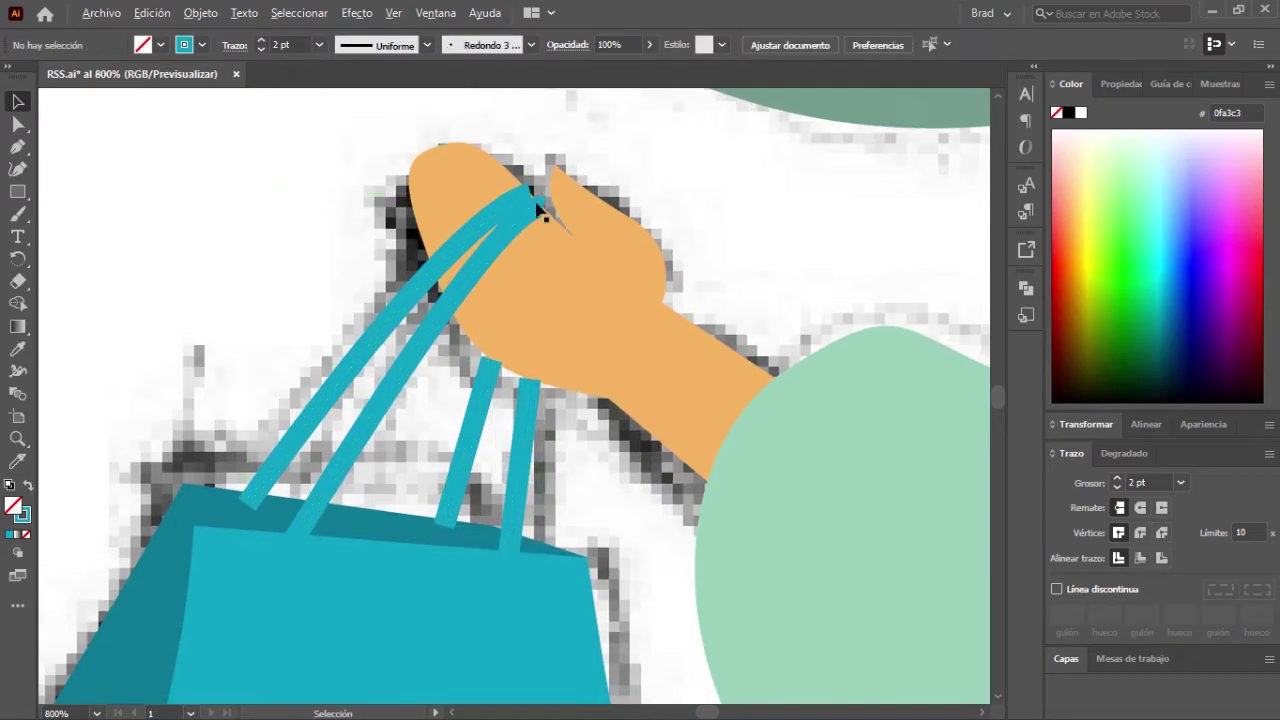
pyautogui.scroll(3, 648, 190)
pyautogui.press('a')
pyautogui.scroll(-2, 528, 243)
pyautogui.click(454, 393)
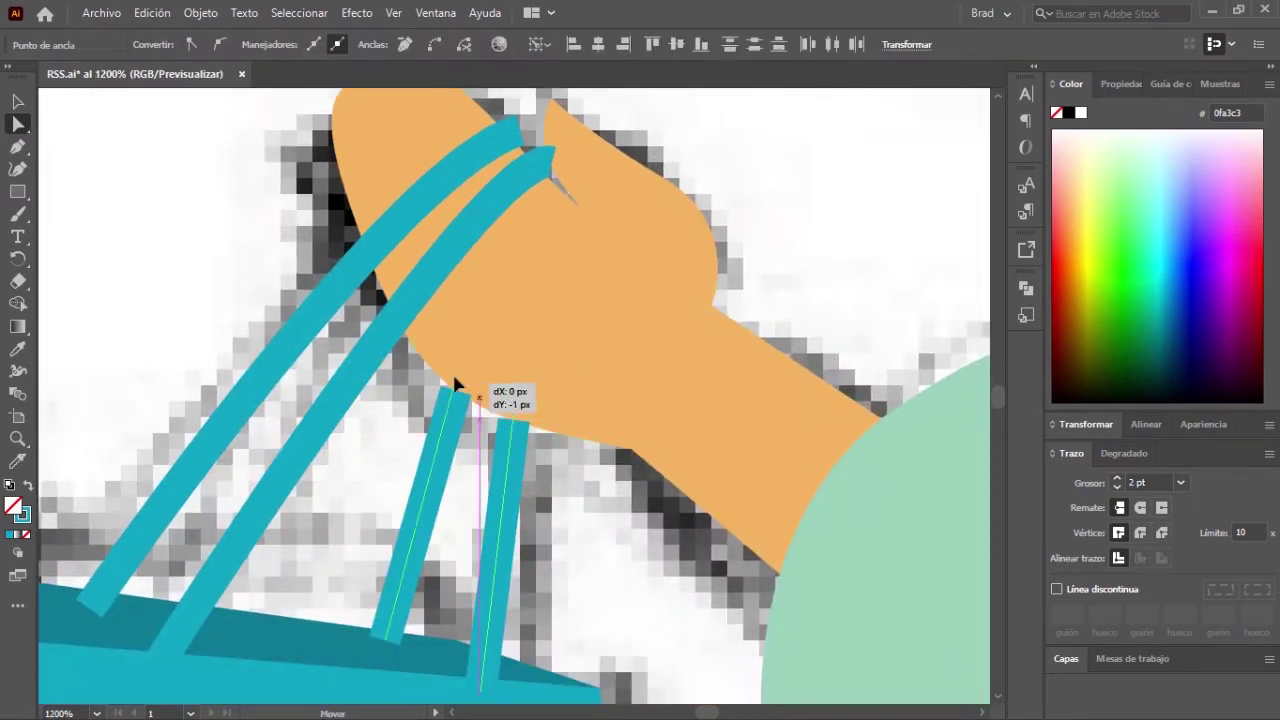
pyautogui.scroll(-3, 454, 393)
pyautogui.click(450, 420)
# Step: Send the hand backward so it sits behind the bag straps
pyautogui.click(480, 242)
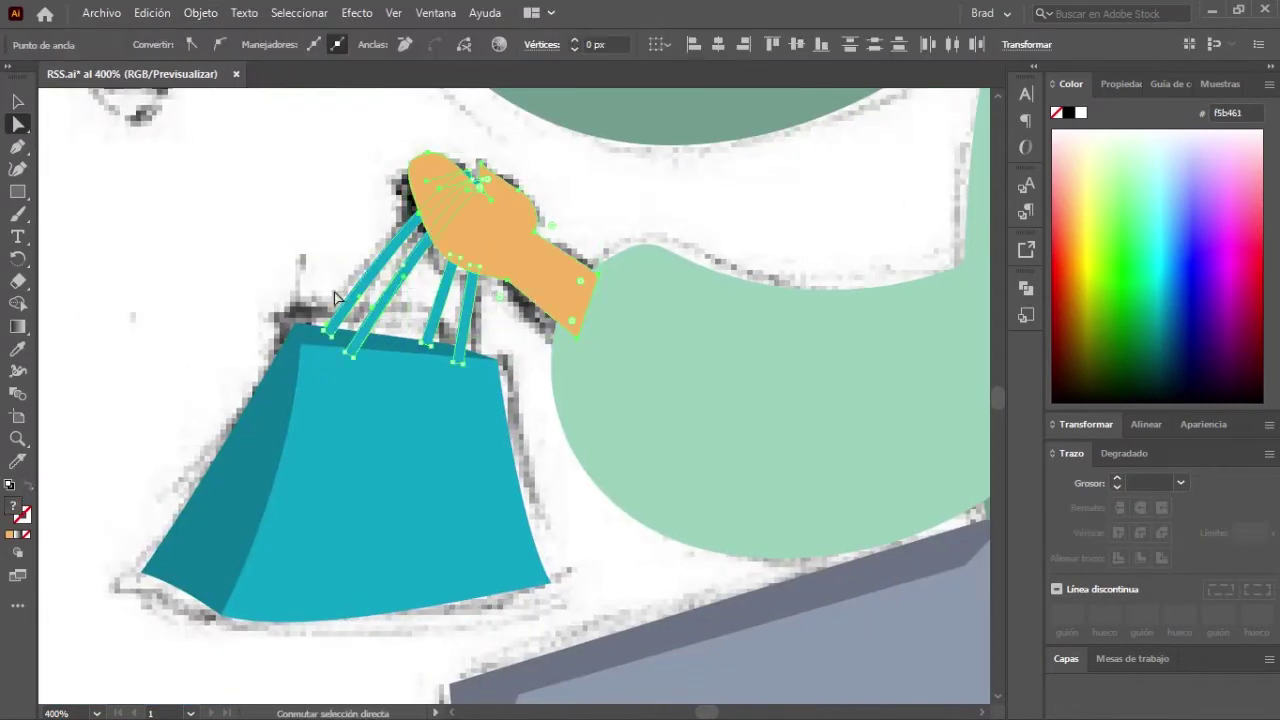
pyautogui.scroll(3, 418, 255)
pyautogui.hotkey('shift', 'm')
pyautogui.click(245, 195)
pyautogui.scroll(-3, 501, 391)
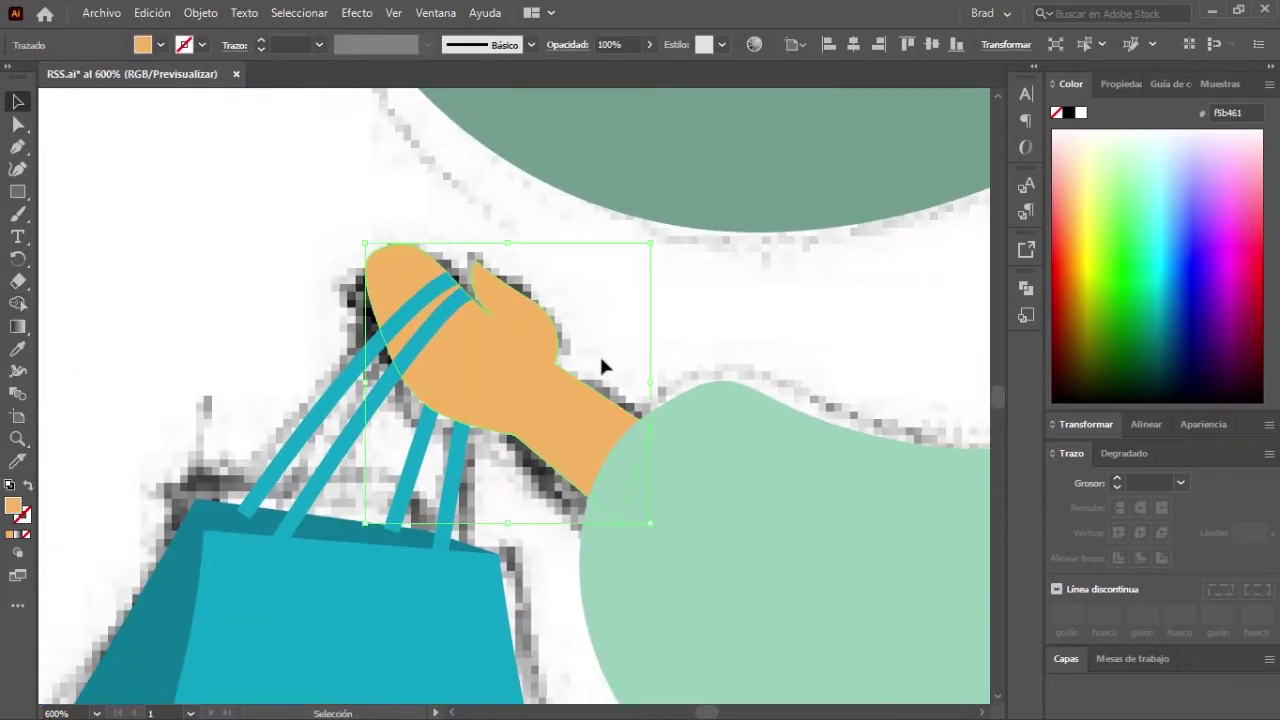
pyautogui.hotkey('ctrl', '[')
pyautogui.hotkey('ctrl', 'shift', 'a')
pyautogui.scroll(3, 501, 391)
pyautogui.scroll(-1, 323, 491)
pyautogui.scroll(-4, 371, 334)
pyautogui.scroll(-2, 265, 337)
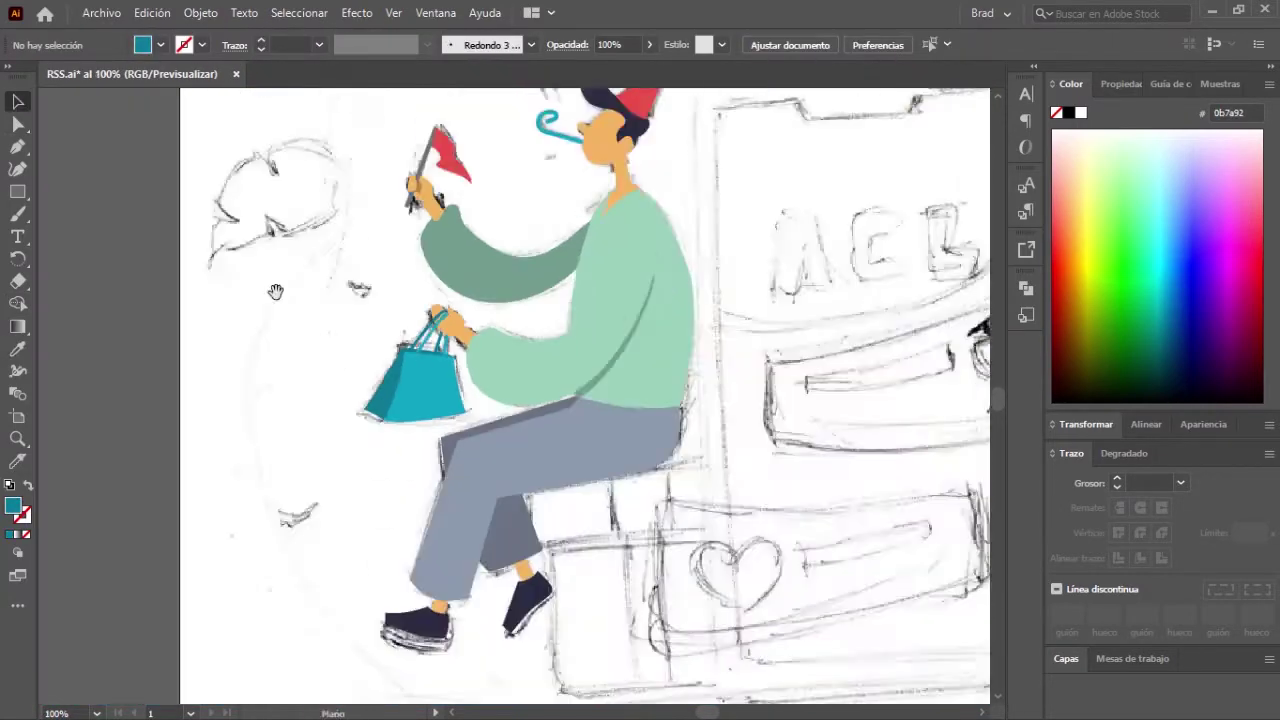
pyautogui.moveTo(265, 337); pyautogui.dragTo(319, 333)
# Step: Check the boceto sketch layer, then draw a rounded-corner phone body over the phone sketch
pyautogui.click(1065, 658)
pyautogui.click(1060, 596)
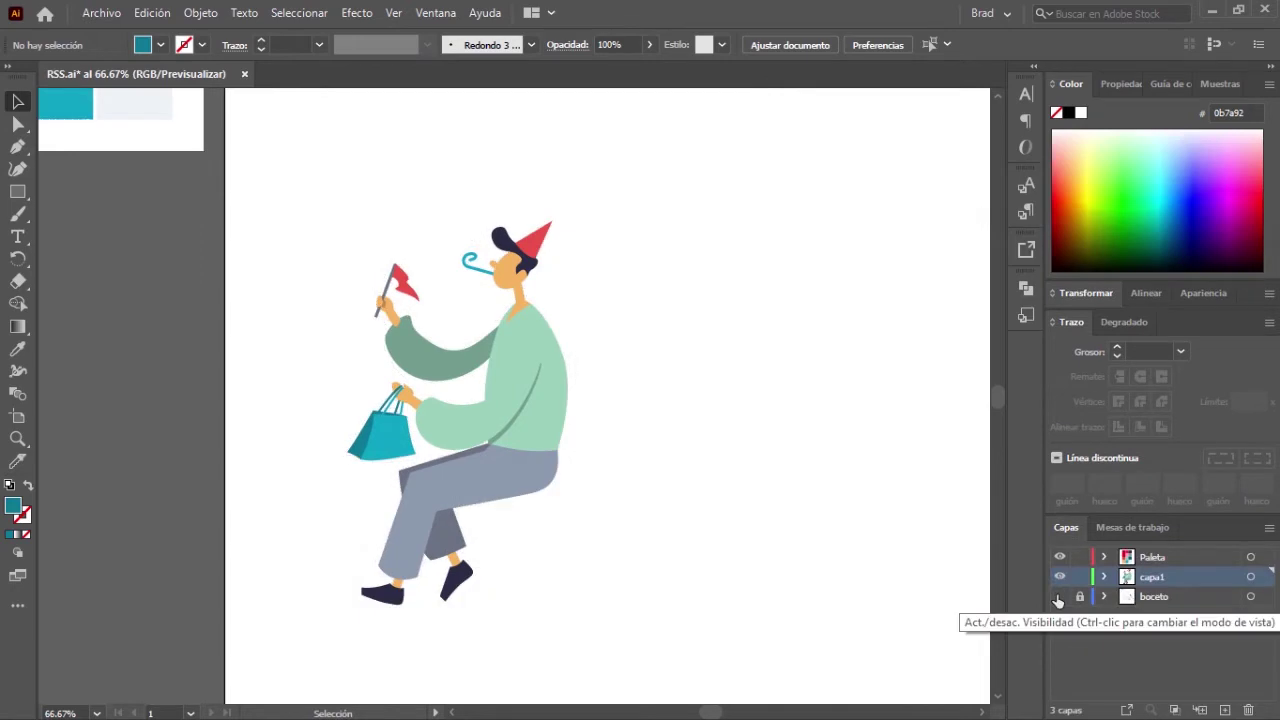
pyautogui.moveTo(402, 180); pyautogui.dragTo(232, 140)
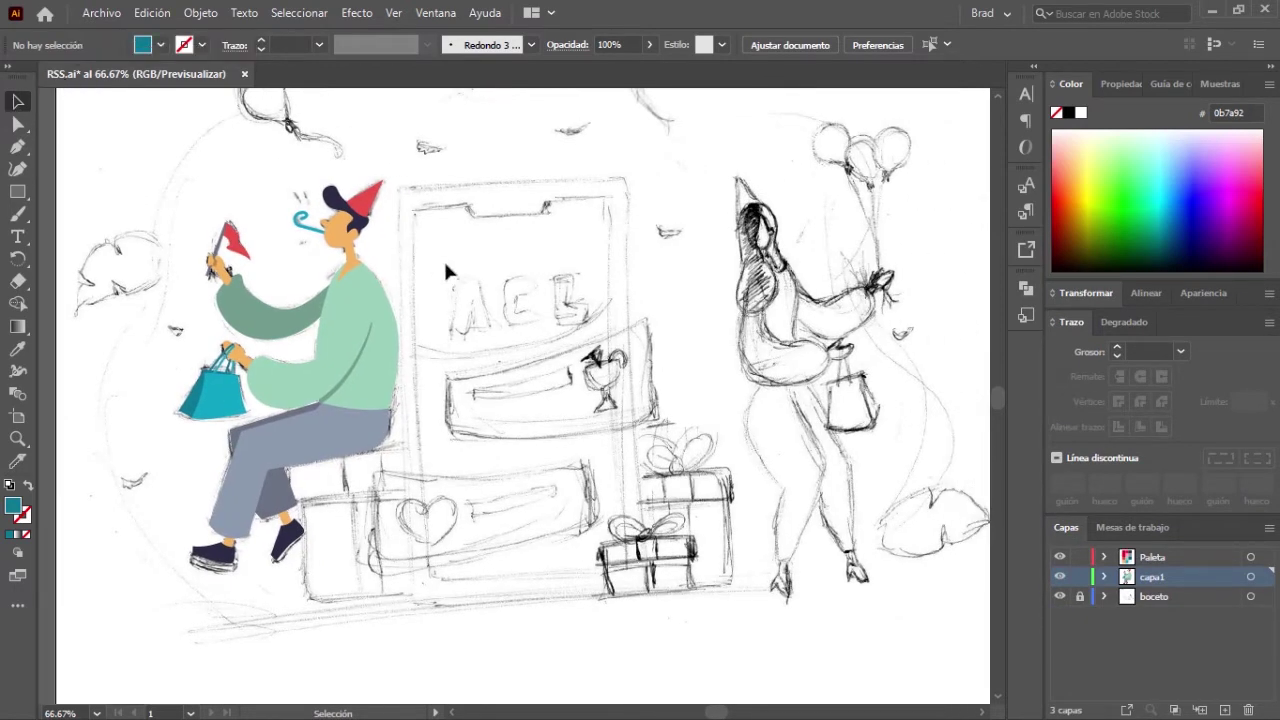
pyautogui.moveTo(400, 186); pyautogui.dragTo(620, 592)
pyautogui.moveTo(413, 201); pyautogui.dragTo(425, 208)
# Step: Cut a notch from the phone's top edge with a rectangle and Pathfinder Minus Front
pyautogui.hotkey('ctrl', '+')
pyautogui.hotkey('ctrl', '+')
pyautogui.hotkey('ctrl', '+')
pyautogui.press('m')
pyautogui.moveTo(363, 287); pyautogui.dragTo(609, 356)
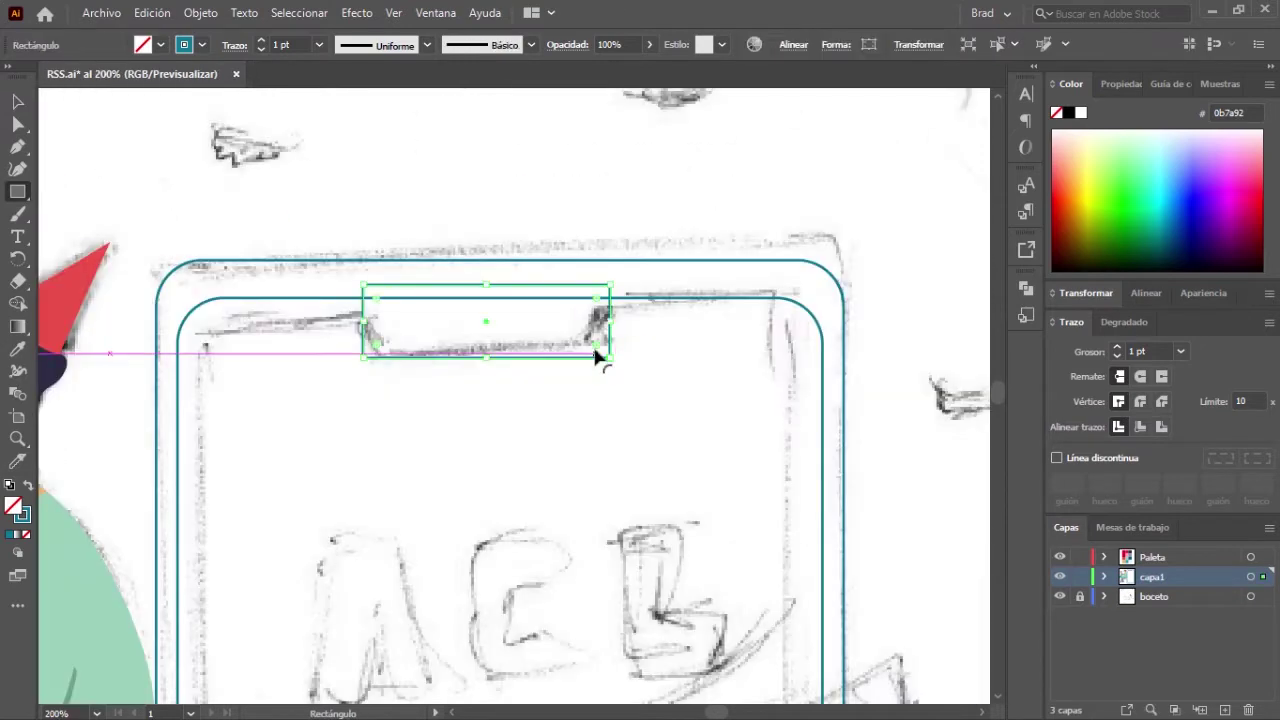
pyautogui.hotkey('ctrl', '-')
pyautogui.hotkey('ctrl', '-')
pyautogui.hotkey('ctrl', '-')
pyautogui.hotkey('shift', 'm')
# Step: After trying red and orange, give the notched phone a light grey fill
pyautogui.keyDown('alt'); pyautogui.click(457, 206); pyautogui.keyUp('alt')
pyautogui.press('v')
pyautogui.hotkey('ctrl', 'shift', 'a')
pyautogui.click(490, 275)
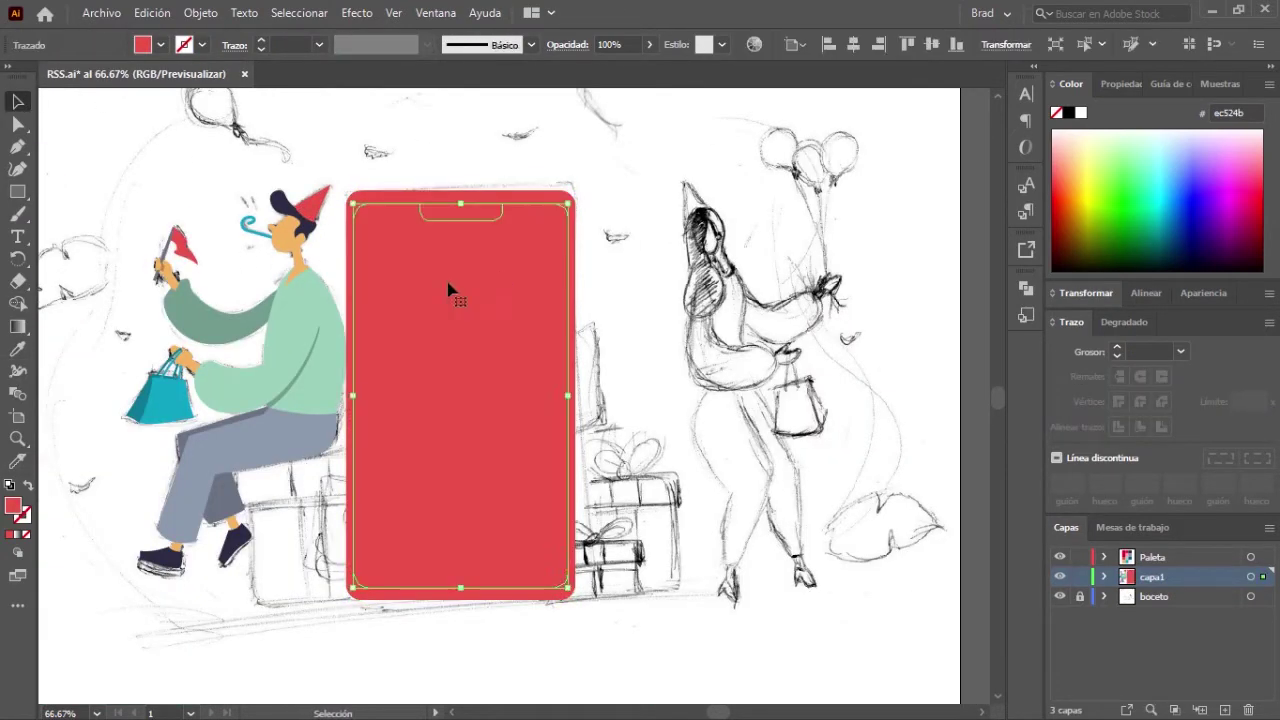
pyautogui.press('i')
pyautogui.click(290, 240)
pyautogui.hotkey('ctrl', '-')
pyautogui.hotkey('ctrl', '-')
pyautogui.hotkey('ctrl', '-')
pyautogui.click(175, 250)
pyautogui.hotkey('ctrl', 'shift', 'a')
# Step: Draw a red header with the Pen tool, curving across the top of the phone screen
pyautogui.hotkey('ctrl', '+')
pyautogui.hotkey('ctrl', '+')
pyautogui.hotkey('ctrl', '+')
pyautogui.hotkey('ctrl', '+')
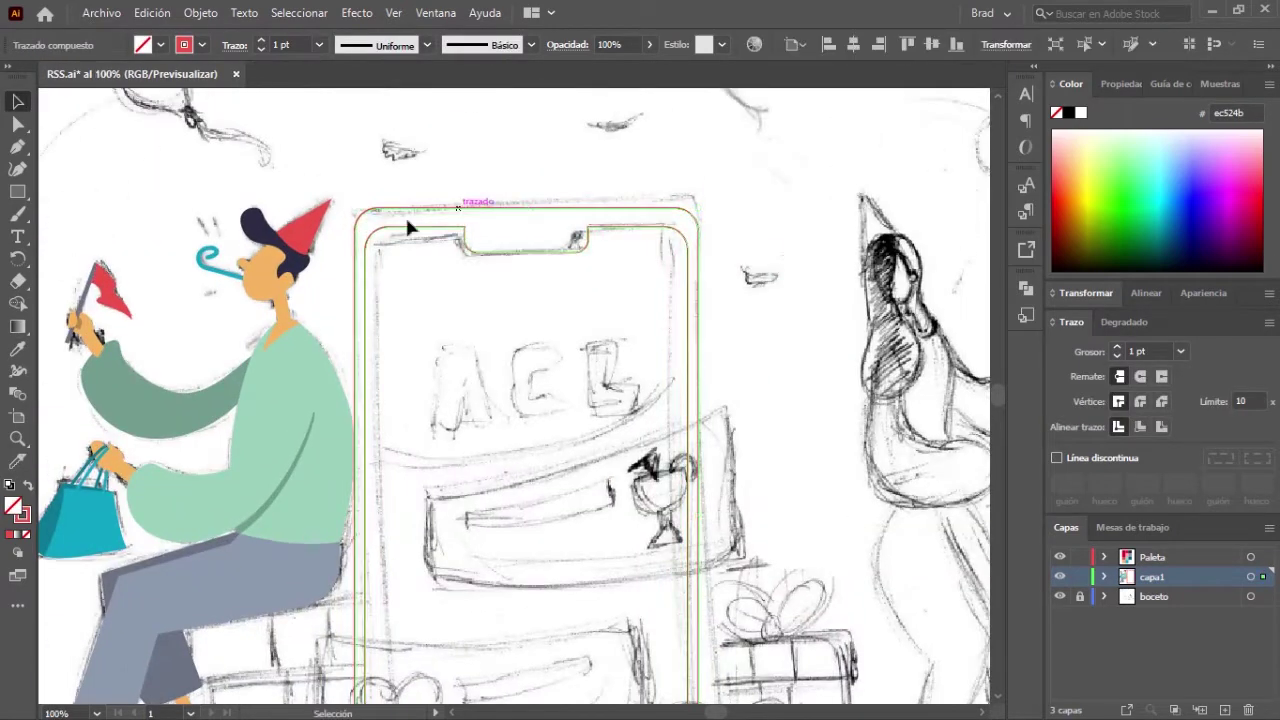
pyautogui.press('p')
pyautogui.click(386, 385)
pyautogui.moveTo(763, 233); pyautogui.dragTo(757, 213)
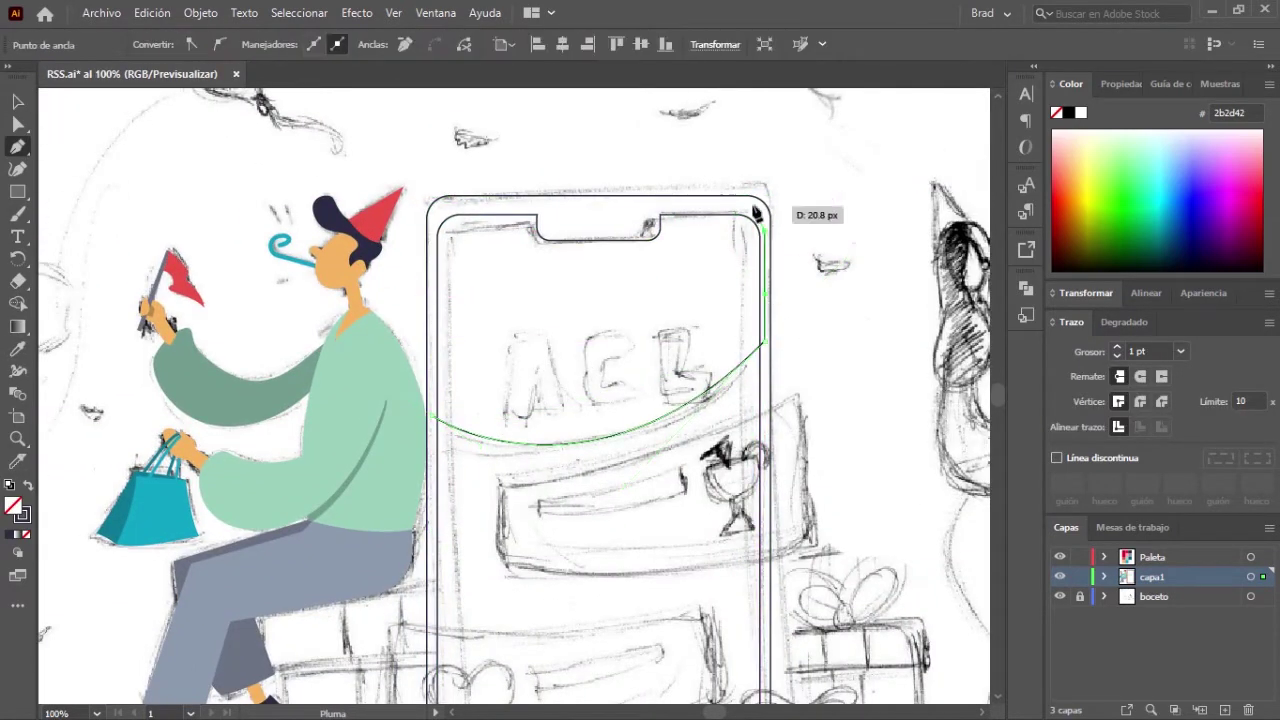
pyautogui.hotkey('ctrl', '-')
# Step: Draw a grey rectangle for a chat card below the phone screen
pyautogui.hotkey('ctrl', '+')
pyautogui.hotkey('ctrl', '-')
pyautogui.press('m')
pyautogui.moveTo(423, 517)
pyautogui.mouseDown()
pyautogui.moveTo(632, 589)
pyautogui.moveTo(611, 580)
pyautogui.mouseUp()
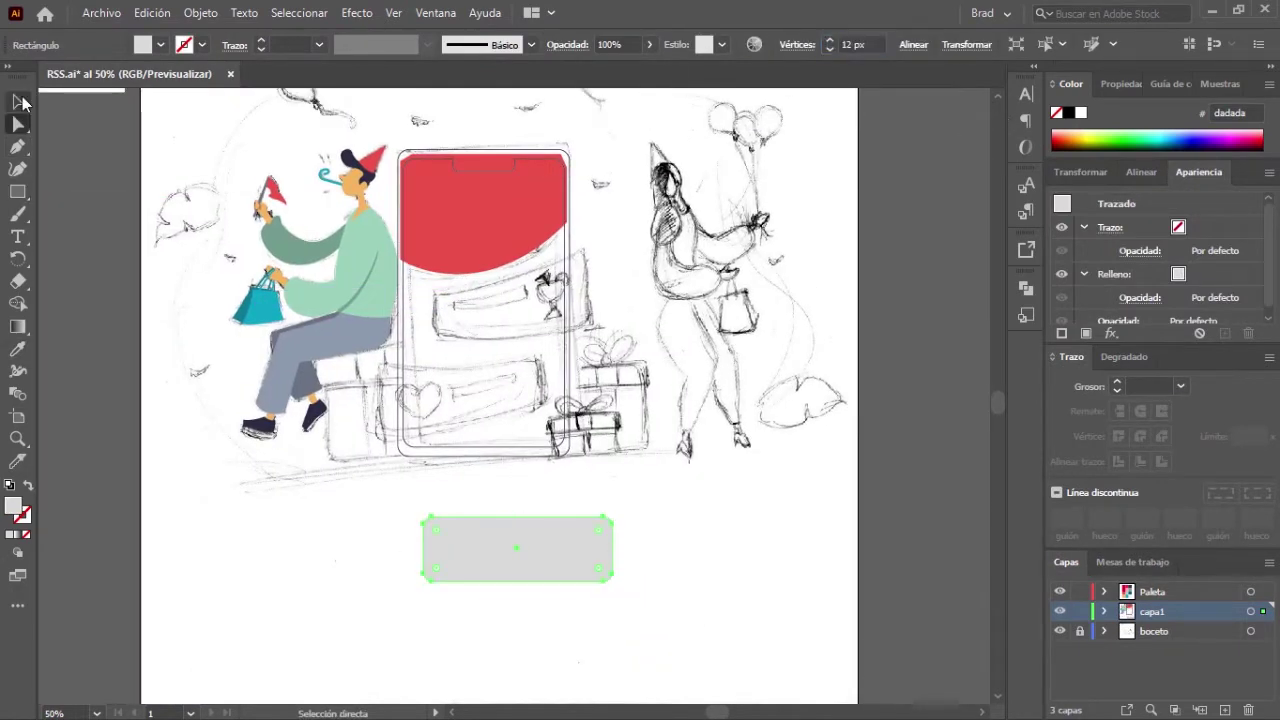
# Step: Build a heart icon on the grey card from Alt-dragged squares with sharp corners
pyautogui.hotkey('ctrl', '+')
pyautogui.press('m')
pyautogui.moveTo(177, 414)
pyautogui.mouseDown()
pyautogui.moveTo(234, 506)
pyautogui.moveTo(250, 487)
pyautogui.moveTo(143, 449)
pyautogui.mouseUp()
pyautogui.press('v')
pyautogui.press('a')
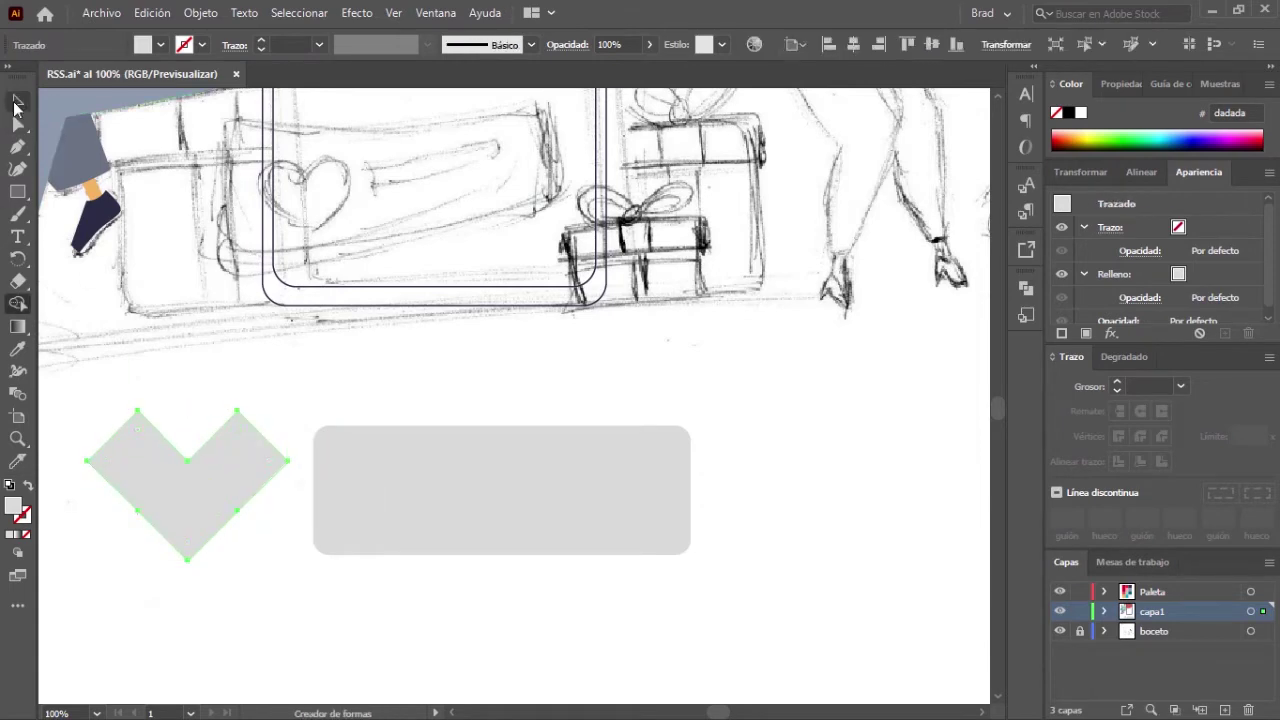
pyautogui.hotkey('ctrl', 'z')
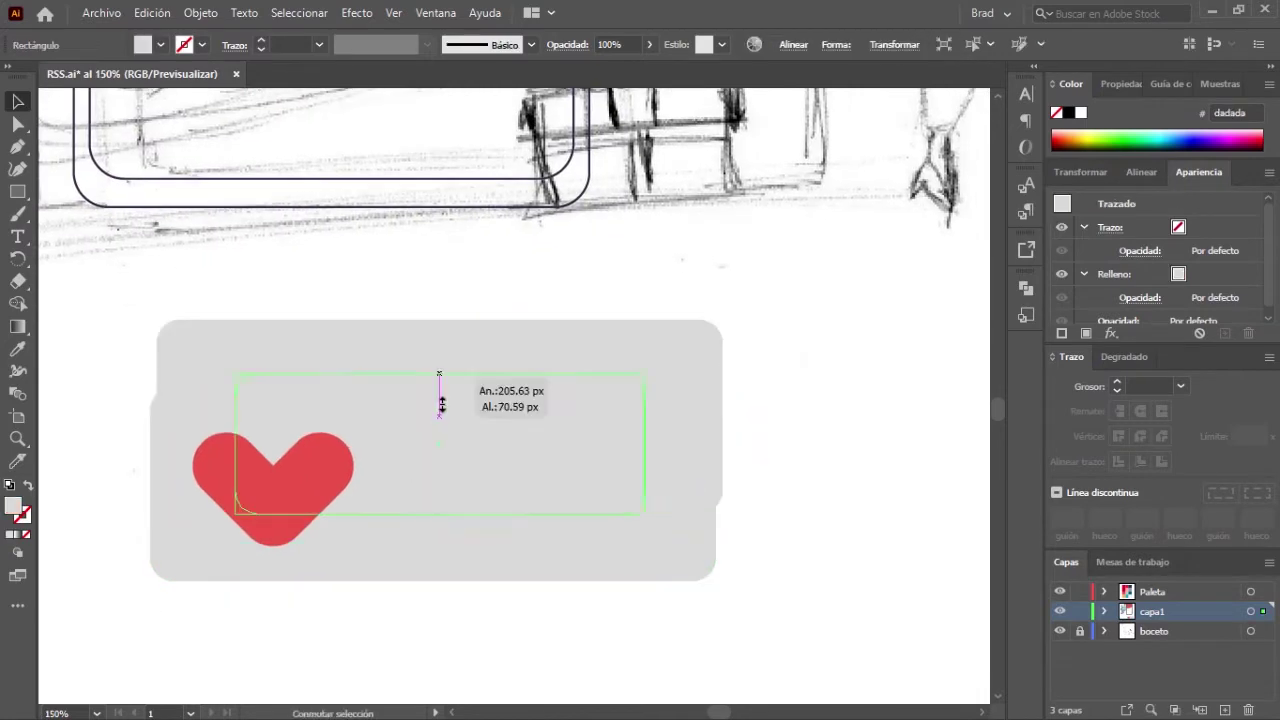
# Step: Add a red bar beside the heart, plus red circles joined by a small bridge on the second card
pyautogui.moveTo(430, 462); pyautogui.dragTo(471, 462)
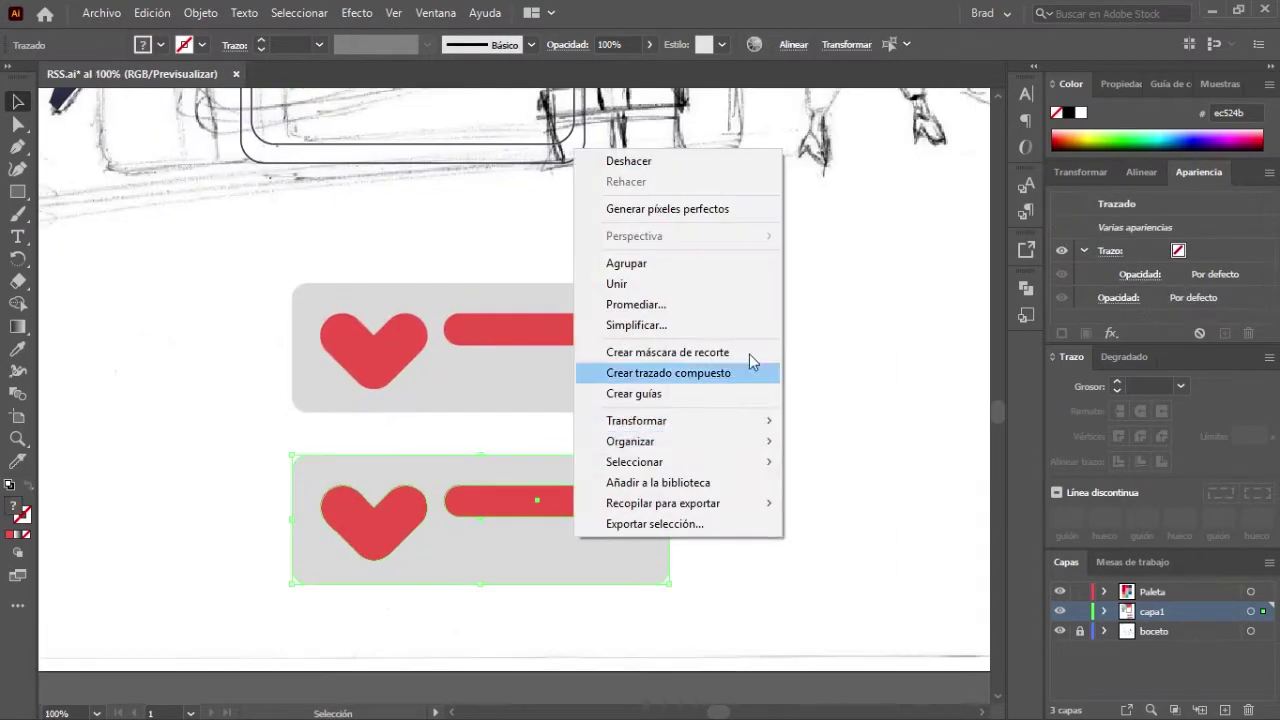
pyautogui.click(18, 193)
pyautogui.moveTo(697, 374); pyautogui.dragTo(797, 474)
pyautogui.press('v')
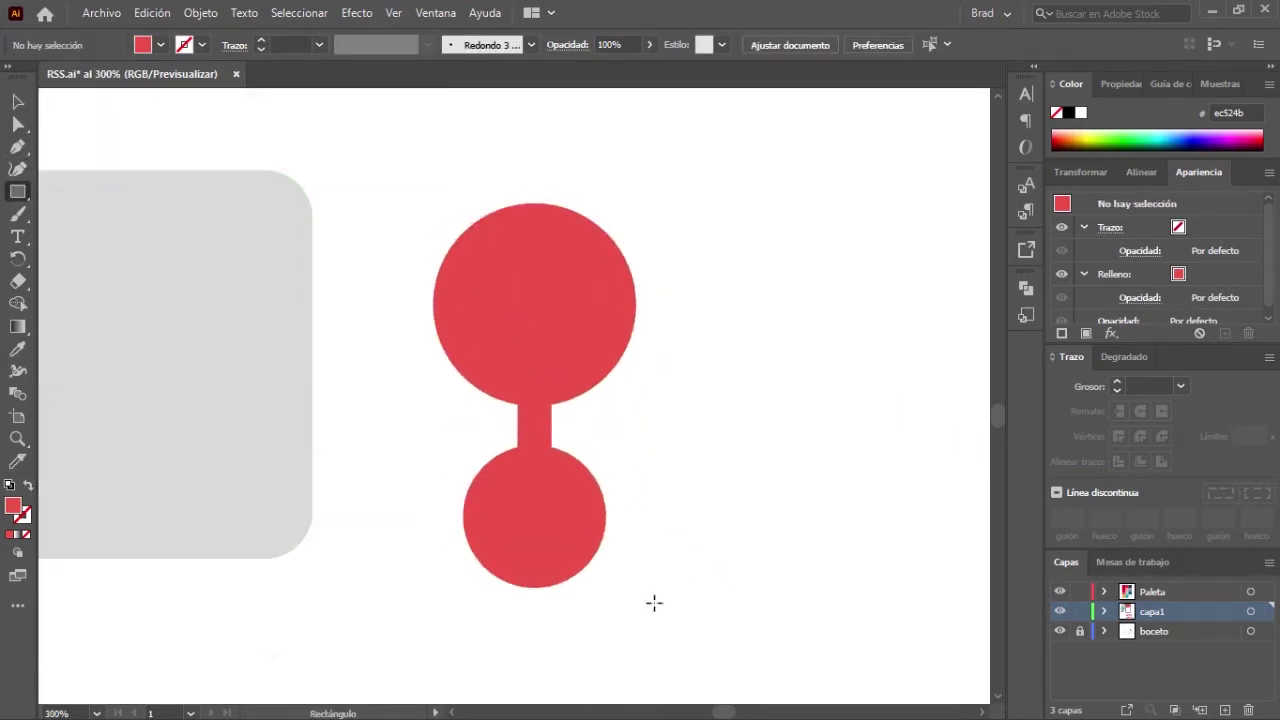
pyautogui.moveTo(659, 579)
pyautogui.mouseDown()
pyautogui.moveTo(624, 563)
pyautogui.moveTo(606, 223)
pyautogui.mouseUp()
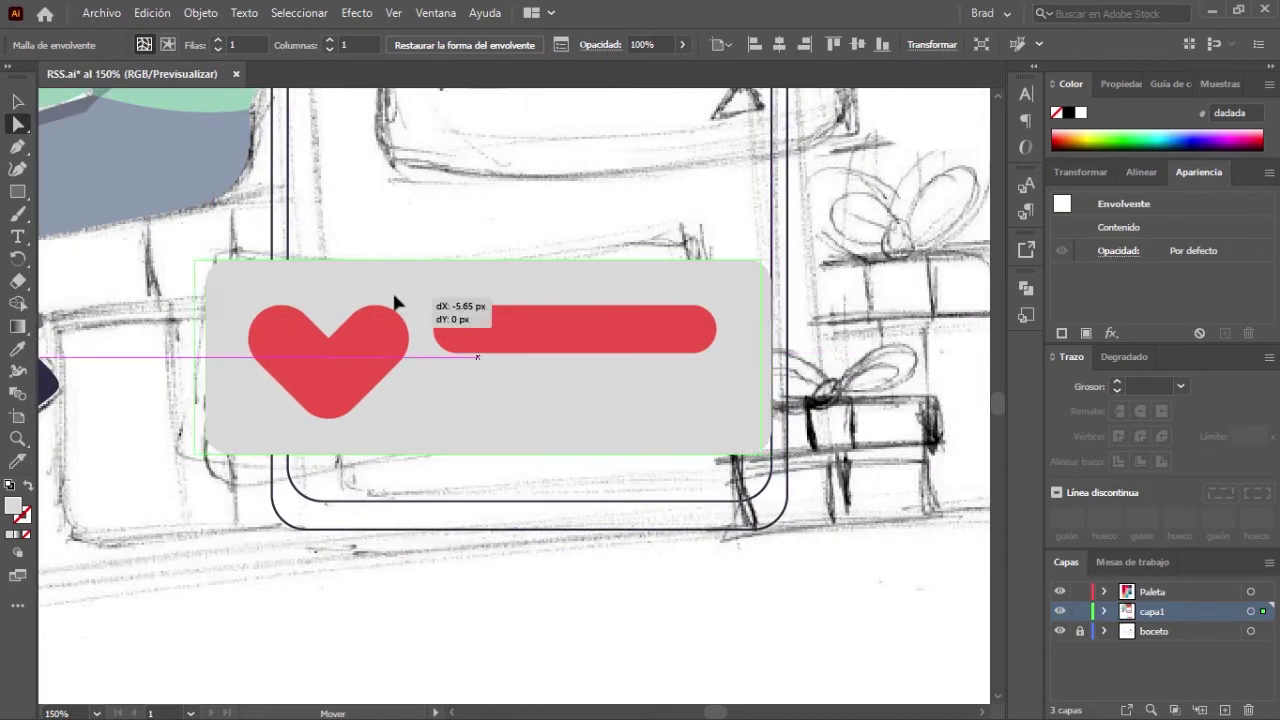
# Step: Warp a card's mesh: pull its right edge in, raise its top-right corner, curve its bottom edge
pyautogui.moveTo(776, 462); pyautogui.dragTo(688, 452)
pyautogui.moveTo(686, 240); pyautogui.dragTo(705, 232)
pyautogui.moveTo(565, 432); pyautogui.dragTo(567, 434)
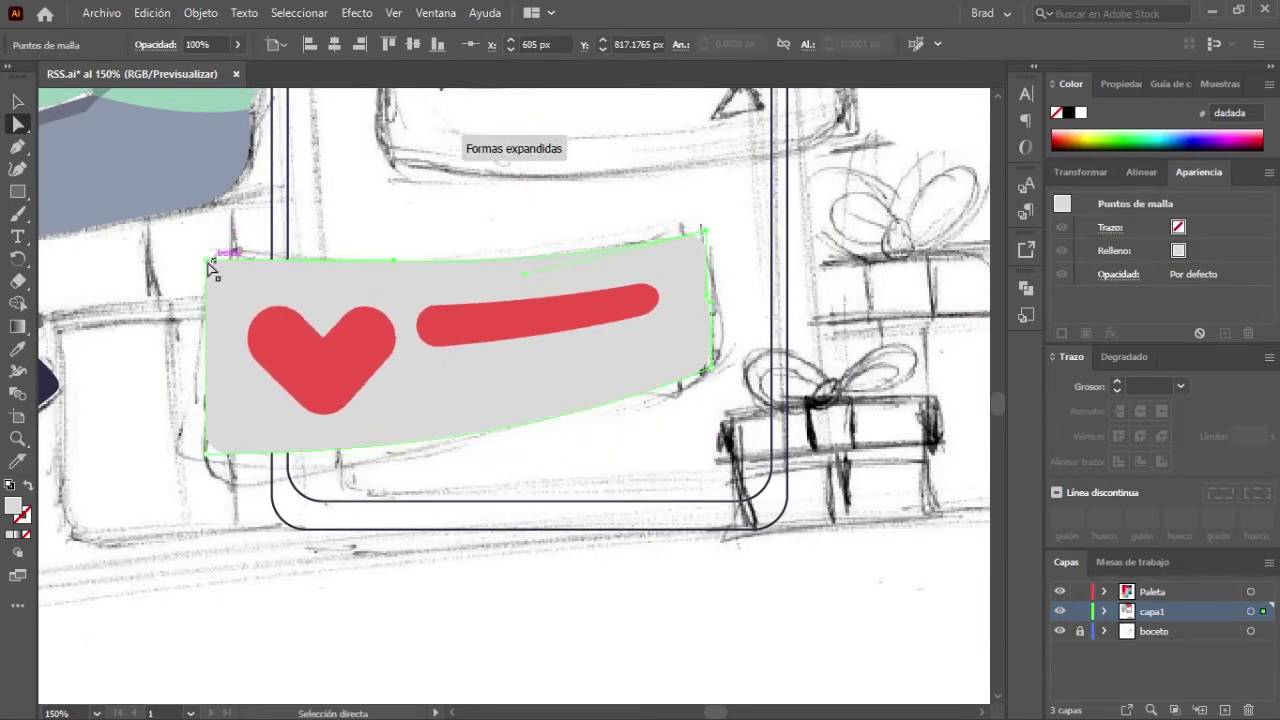
pyautogui.click(114, 322)
pyautogui.hotkey('ctrl', '1')
# Step: Bend the heart card's mesh corners and top and bottom edges into a curved banner
pyautogui.click(515, 410)
pyautogui.hotkey('ctrl', '+')
pyautogui.hotkey('ctrl', '+')
pyautogui.hotkey('ctrl', '+')
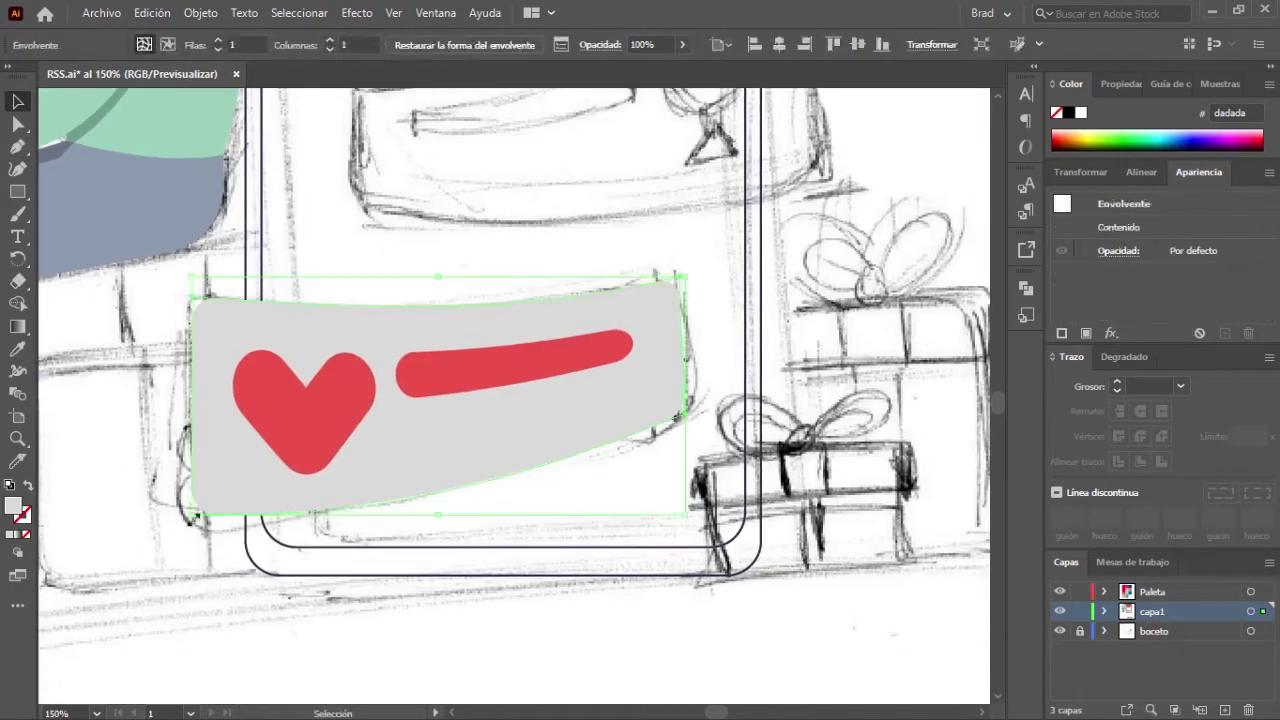
pyautogui.press('a')
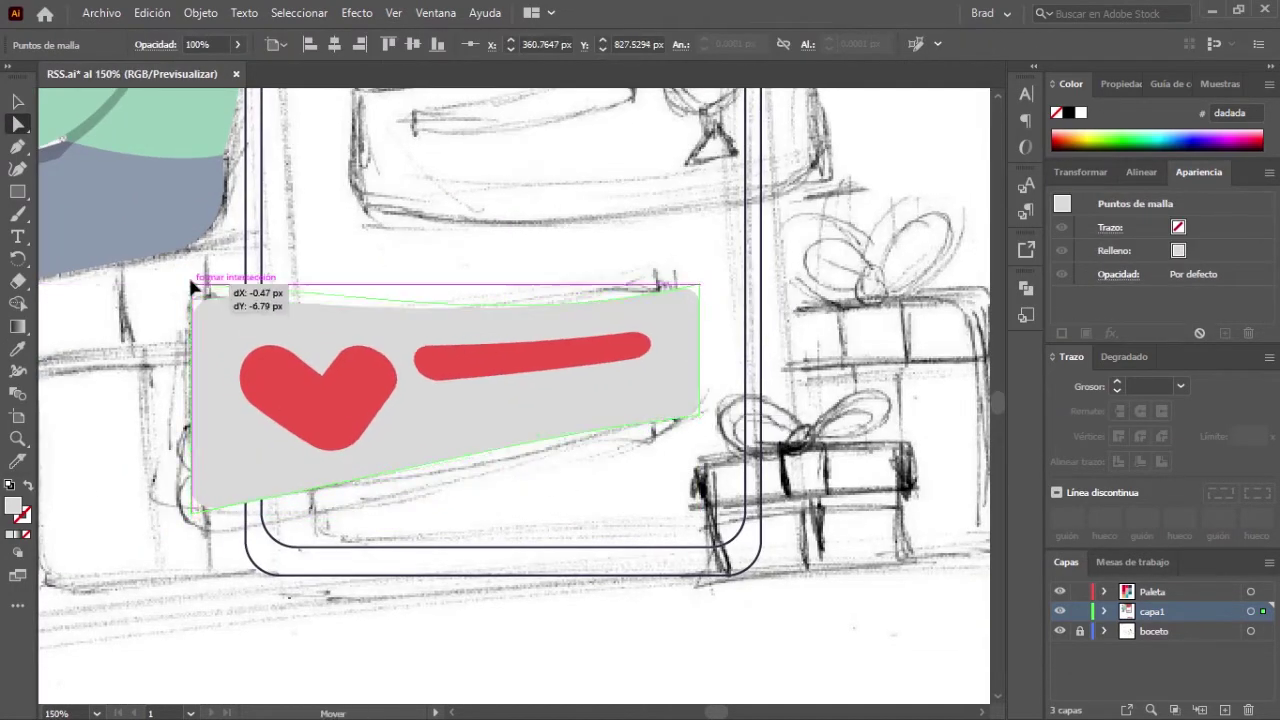
pyautogui.moveTo(190, 280); pyautogui.dragTo(234, 277)
pyautogui.moveTo(350, 292); pyautogui.dragTo(323, 443)
pyautogui.moveTo(391, 480); pyautogui.dragTo(362, 478)
pyautogui.hotkey('ctrl', '0')
pyautogui.scroll(10, 324, 367)
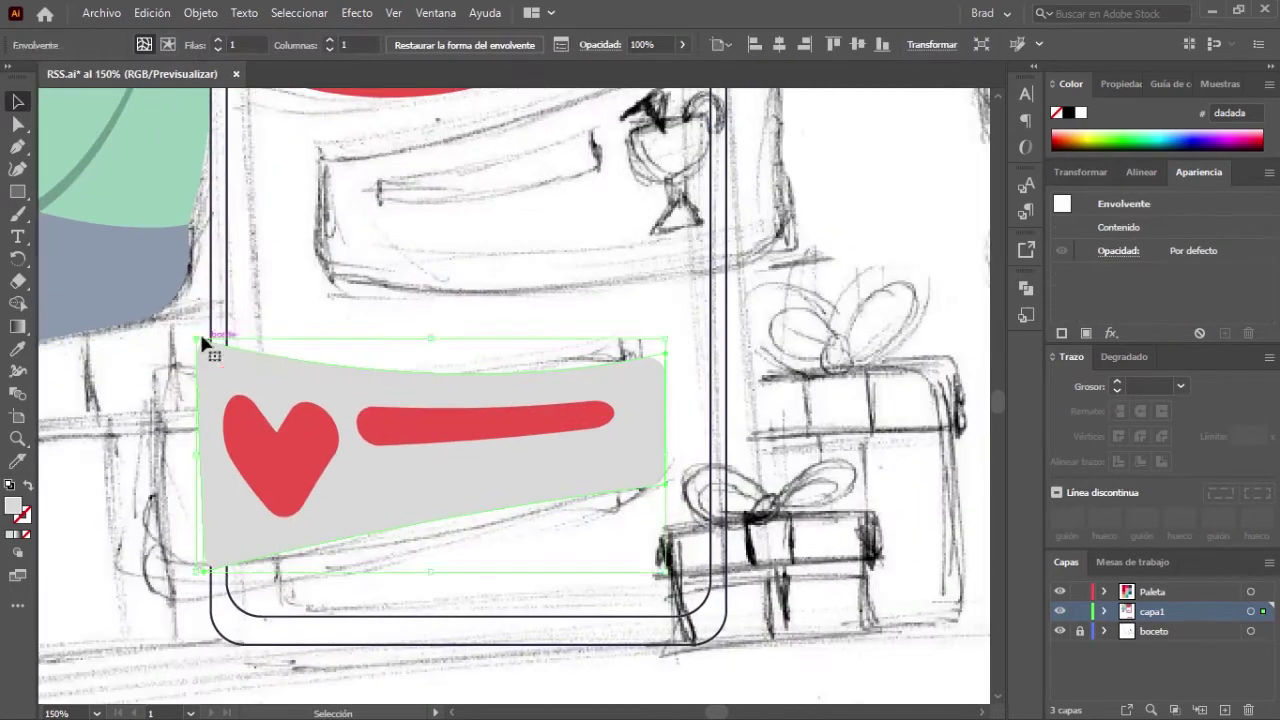
pyautogui.moveTo(298, 368); pyautogui.dragTo(333, 369)
pyautogui.hotkey('ctrl', '0')
# Step: Apply Envelope Distort > Make with Mesh to the cup card and move it up the phone
pyautogui.click(200, 12)
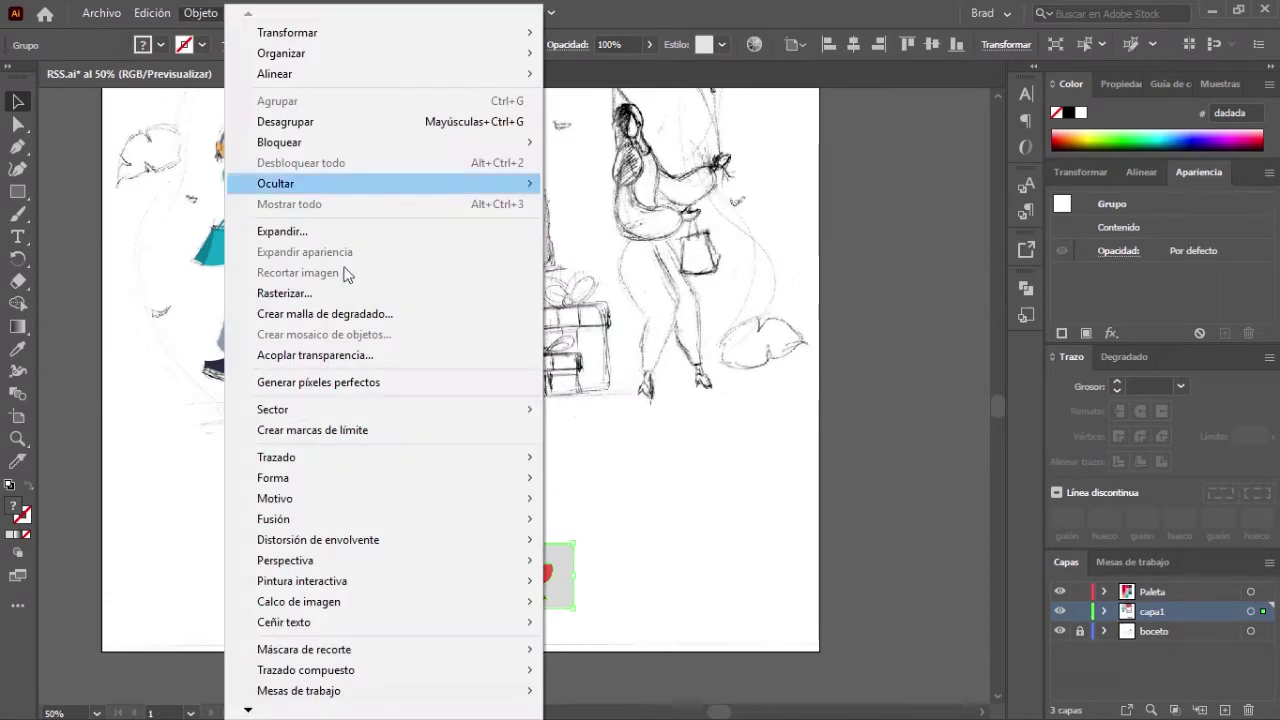
pyautogui.click(600, 480)
pyautogui.press('Return')
pyautogui.moveTo(500, 575); pyautogui.dragTo(503, 222)
pyautogui.scroll(3, 503, 222)
# Step: Tilt the cup card's top edge, lift its right corner and bulge its bottom edge
pyautogui.press('a')
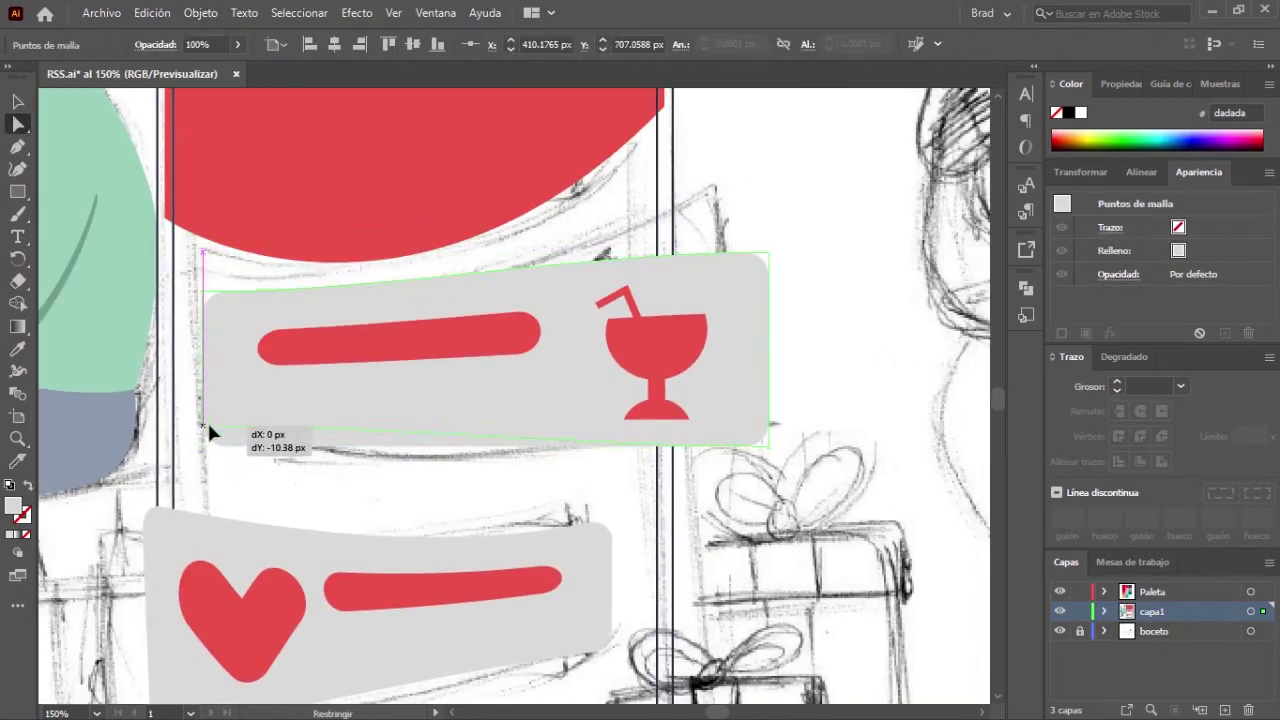
pyautogui.moveTo(771, 263); pyautogui.dragTo(717, 187)
pyautogui.moveTo(748, 425)
pyautogui.mouseDown()
pyautogui.moveTo(770, 455)
pyautogui.moveTo(723, 434)
pyautogui.mouseUp()
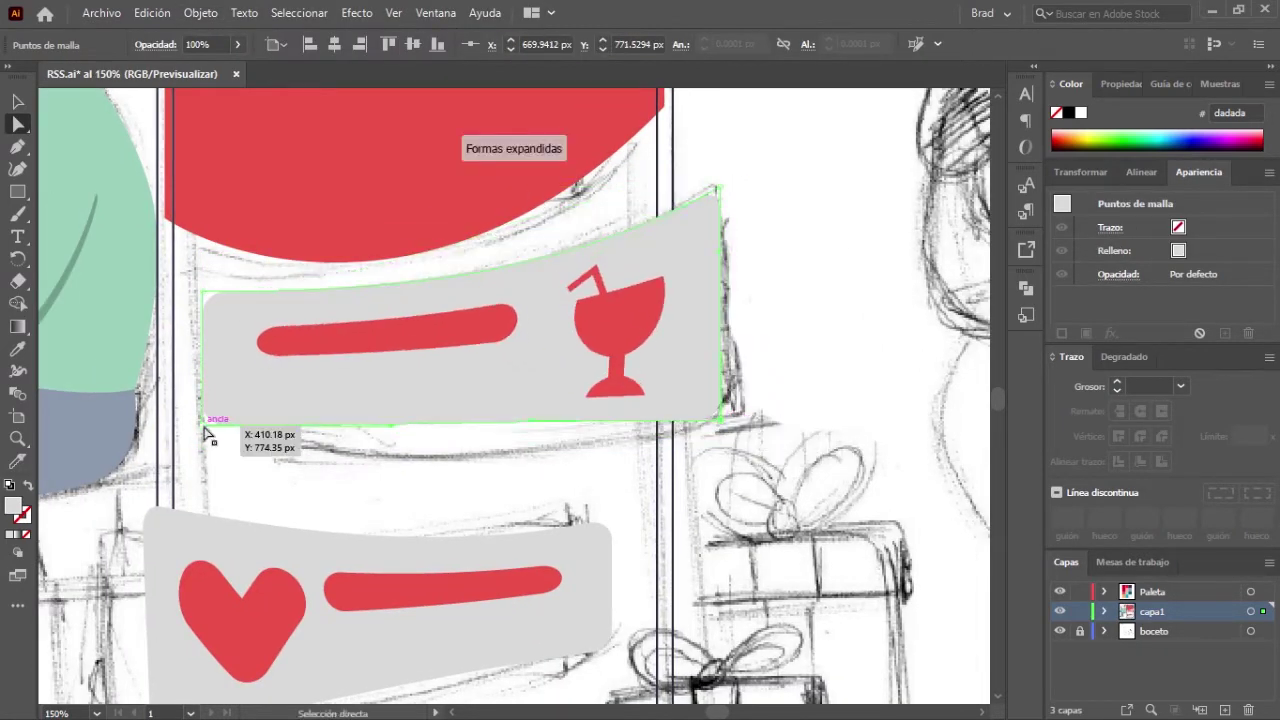
pyautogui.moveTo(557, 462); pyautogui.dragTo(553, 462)
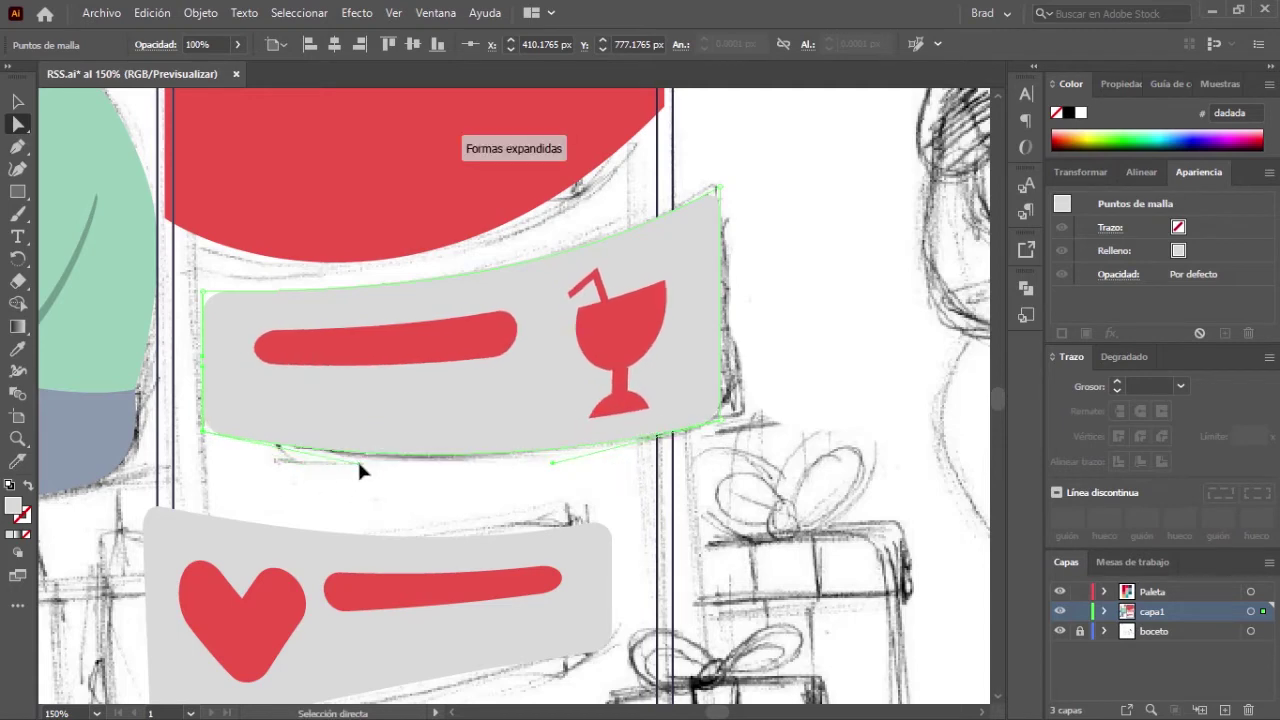
pyautogui.moveTo(360, 470); pyautogui.dragTo(360, 470)
pyautogui.scroll(-3, 776, 263)
pyautogui.scroll(3, 214, 371)
# Step: Adjust the heart card's bottom-left corner to finish its warp
pyautogui.moveTo(187, 578); pyautogui.dragTo(176, 578)
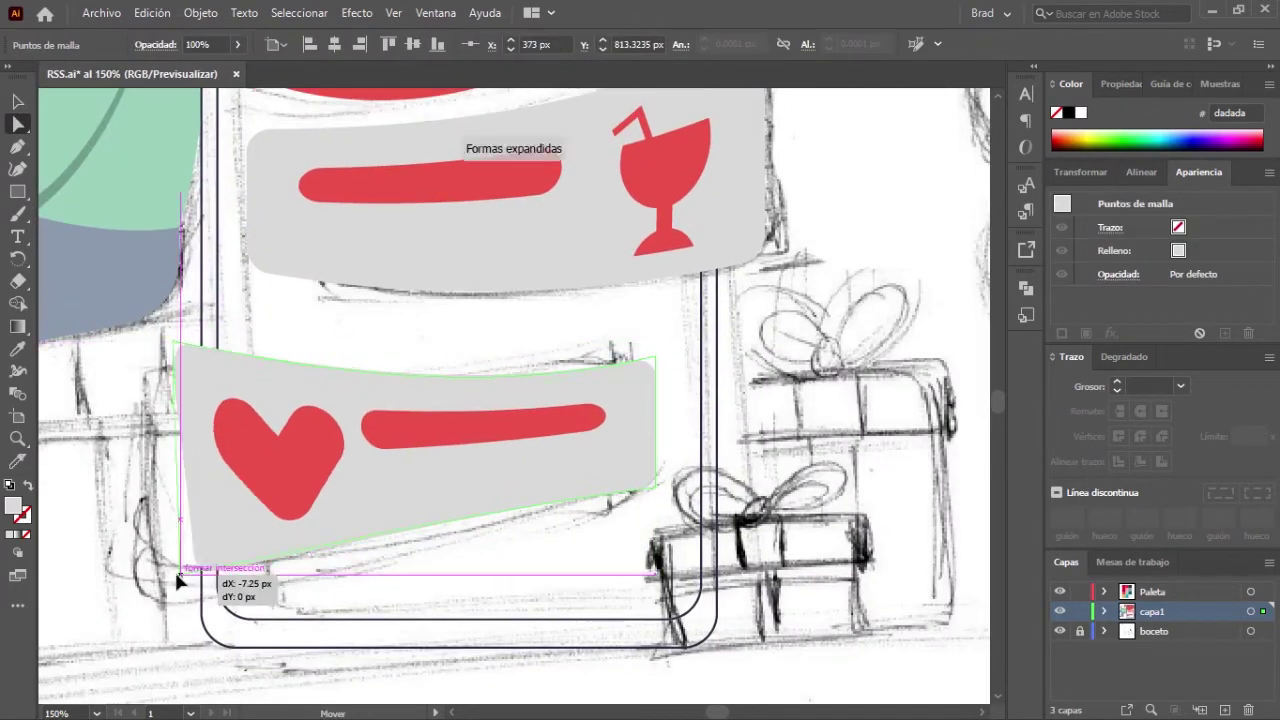
pyautogui.moveTo(470, 558); pyautogui.dragTo(489, 530)
pyautogui.scroll(-2, 275, 296)
pyautogui.scroll(-1, 275, 296)
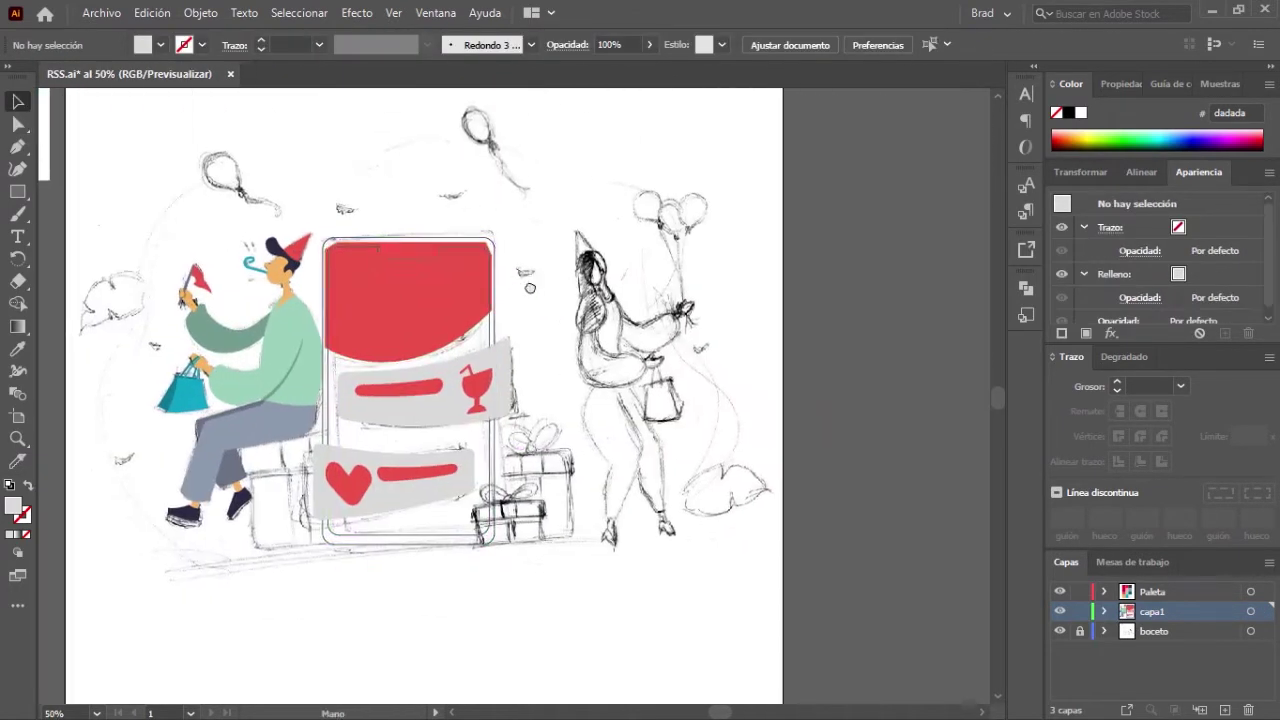
# Step: Reveal the hidden phone frame and screen with Object > Show All
pyautogui.click(505, 342)
pyautogui.hotkey('ctrl', 'z')
pyautogui.hotkey('ctrl', 'z')
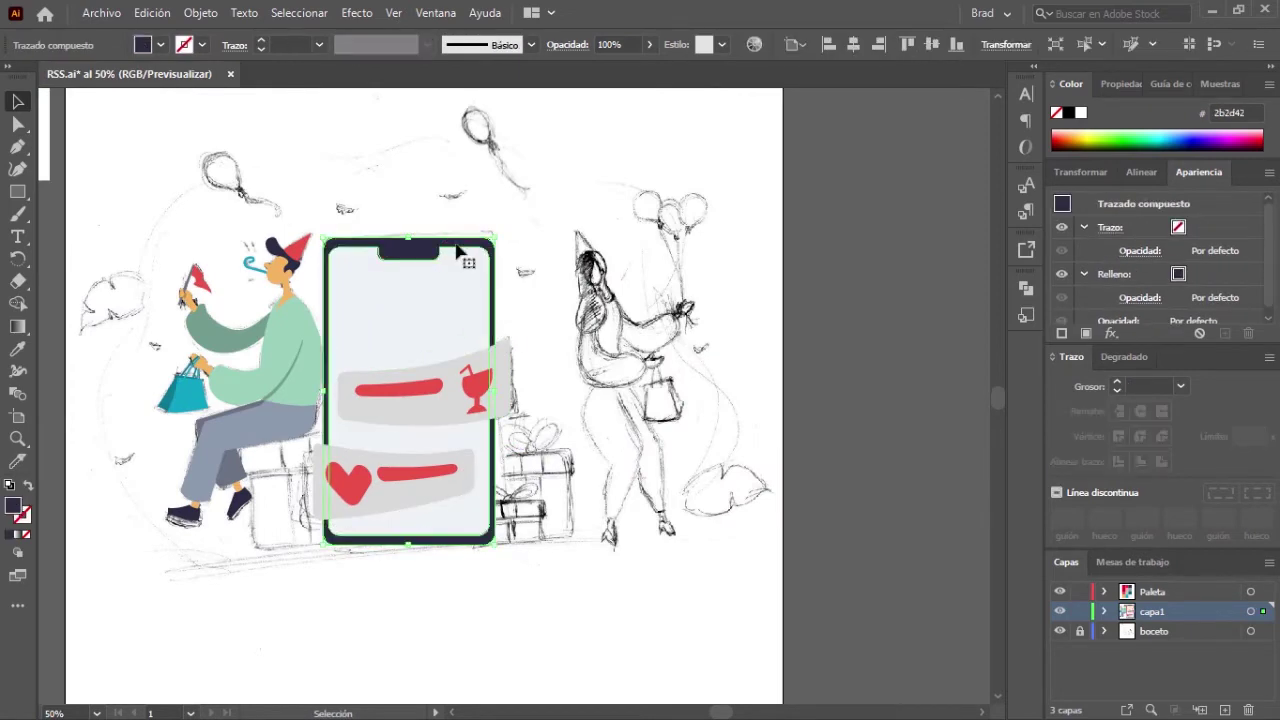
pyautogui.hotkey('ctrl', '+')
pyautogui.scroll(-1, 563, 313)
# Step: Reset the top card group's rotation and reposition it on the phone
pyautogui.click(472, 357)
pyautogui.click(200, 13)
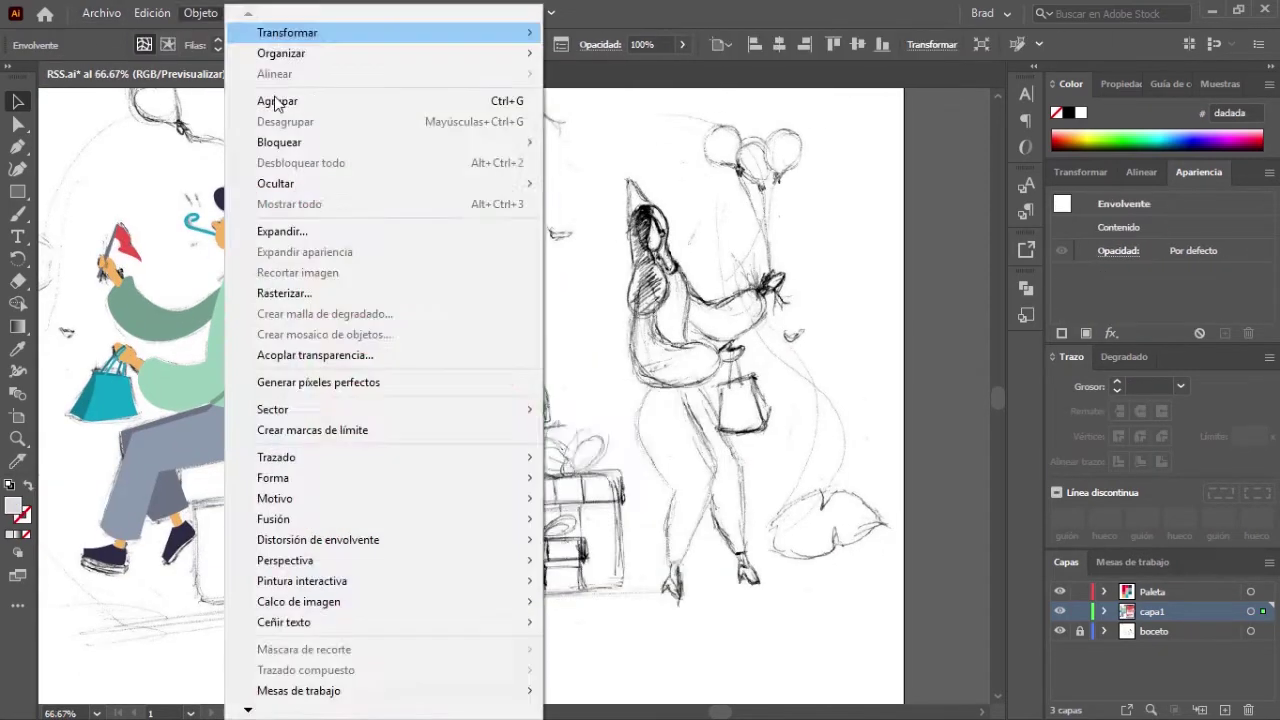
pyautogui.press('Escape')
pyautogui.scroll(-1, 323, 494)
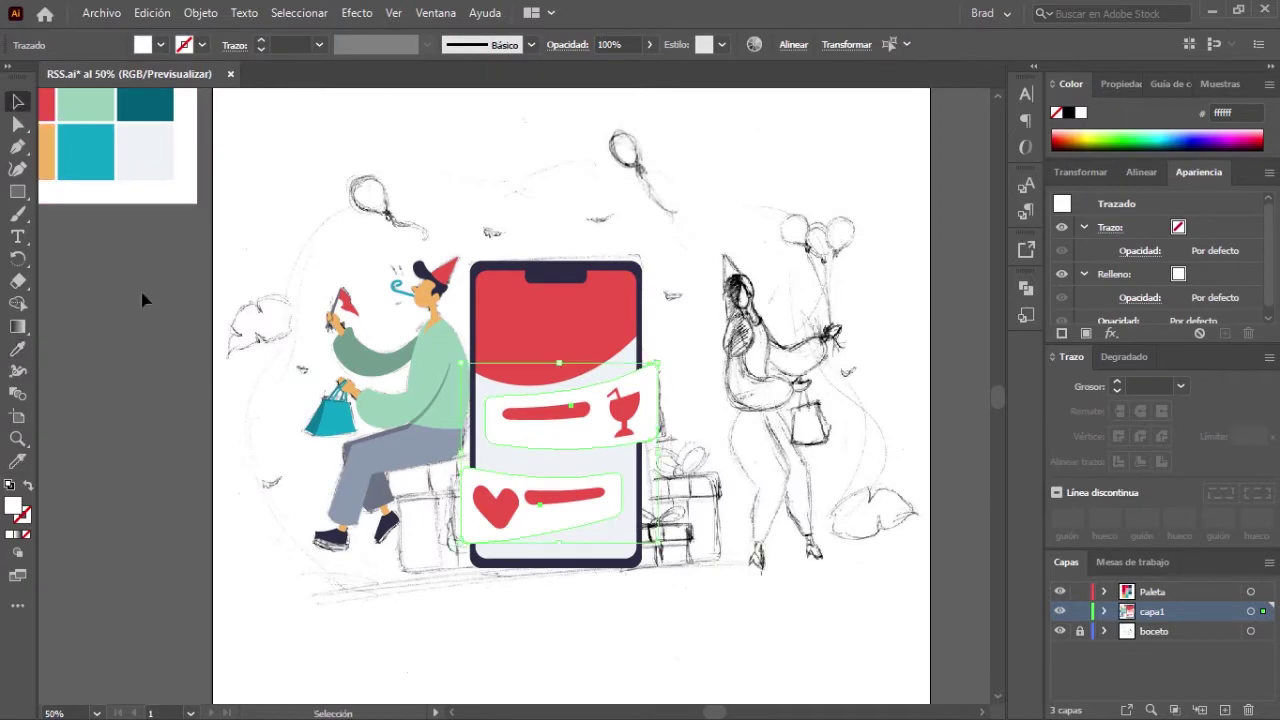
pyautogui.scroll(2, 637, 430)
pyautogui.click(612, 380)
pyautogui.hotkey('ctrl', 'z')
pyautogui.moveTo(509, 395); pyautogui.dragTo(509, 423)
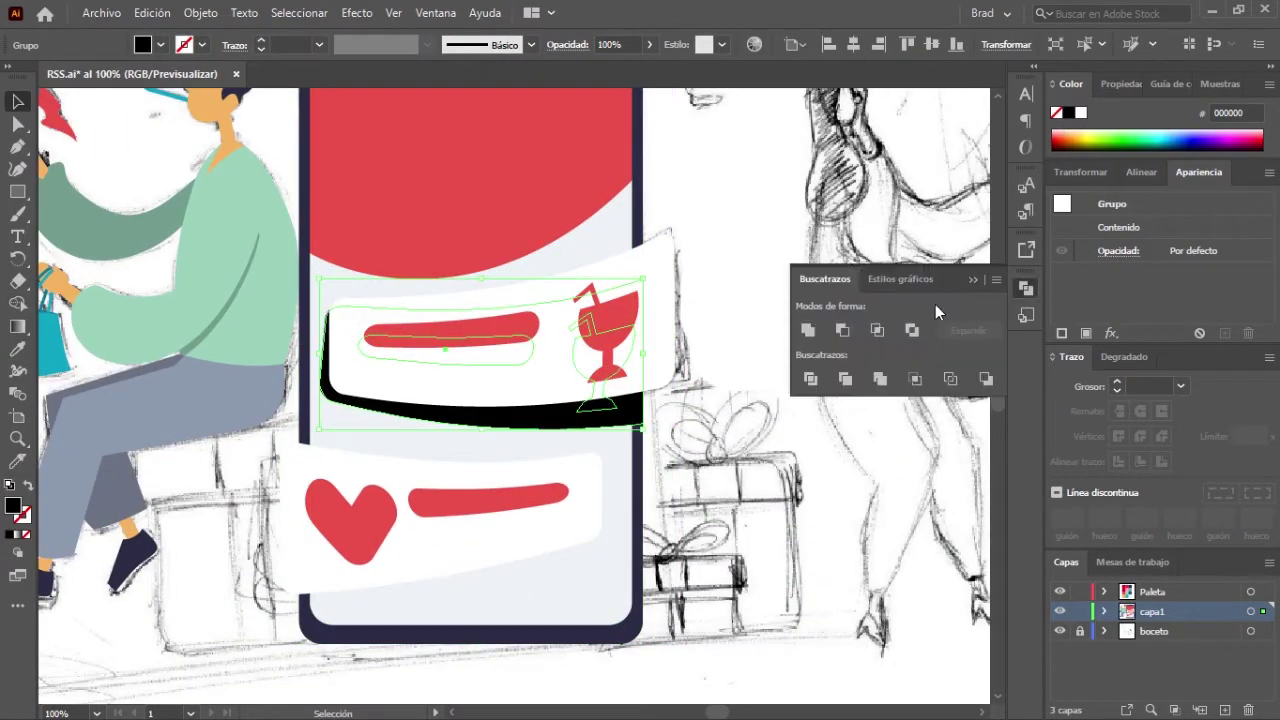
# Step: Lighten the card shadows to grey at 15% and merge the heart card with the phone body using Shape Builder
pyautogui.press('v')
pyautogui.click(415, 455)
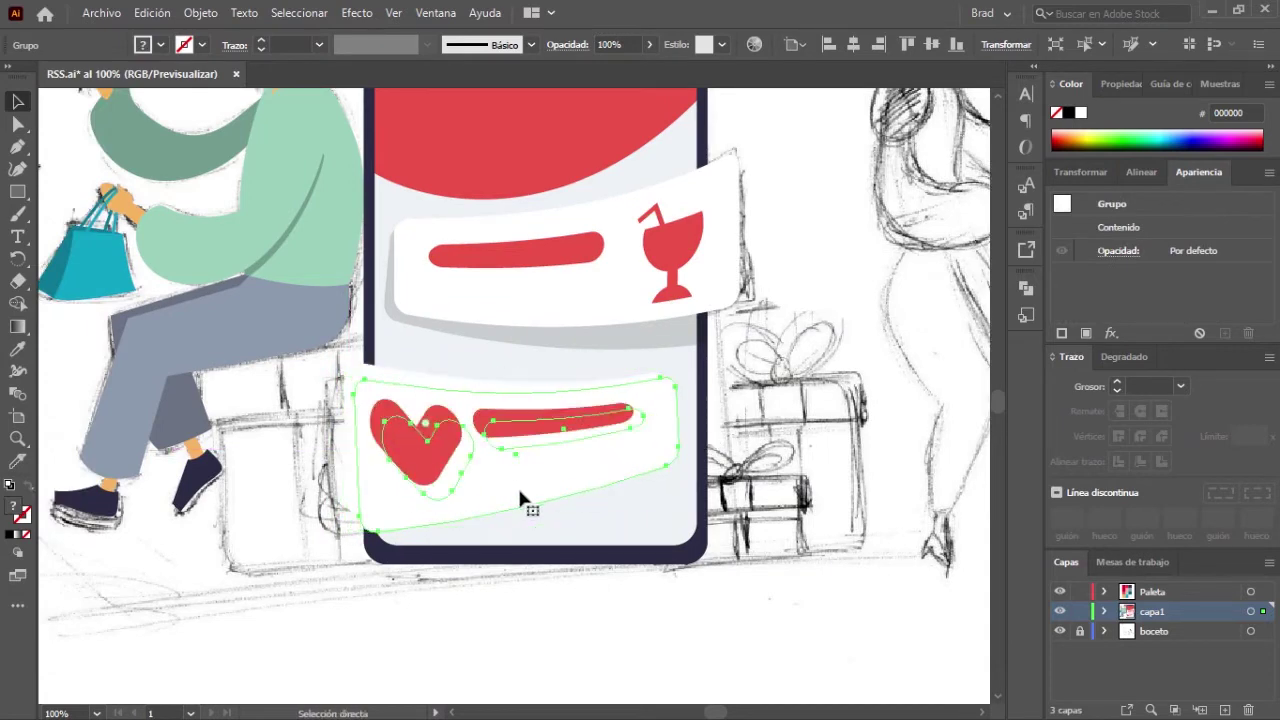
pyautogui.click(514, 614)
pyautogui.click(537, 503)
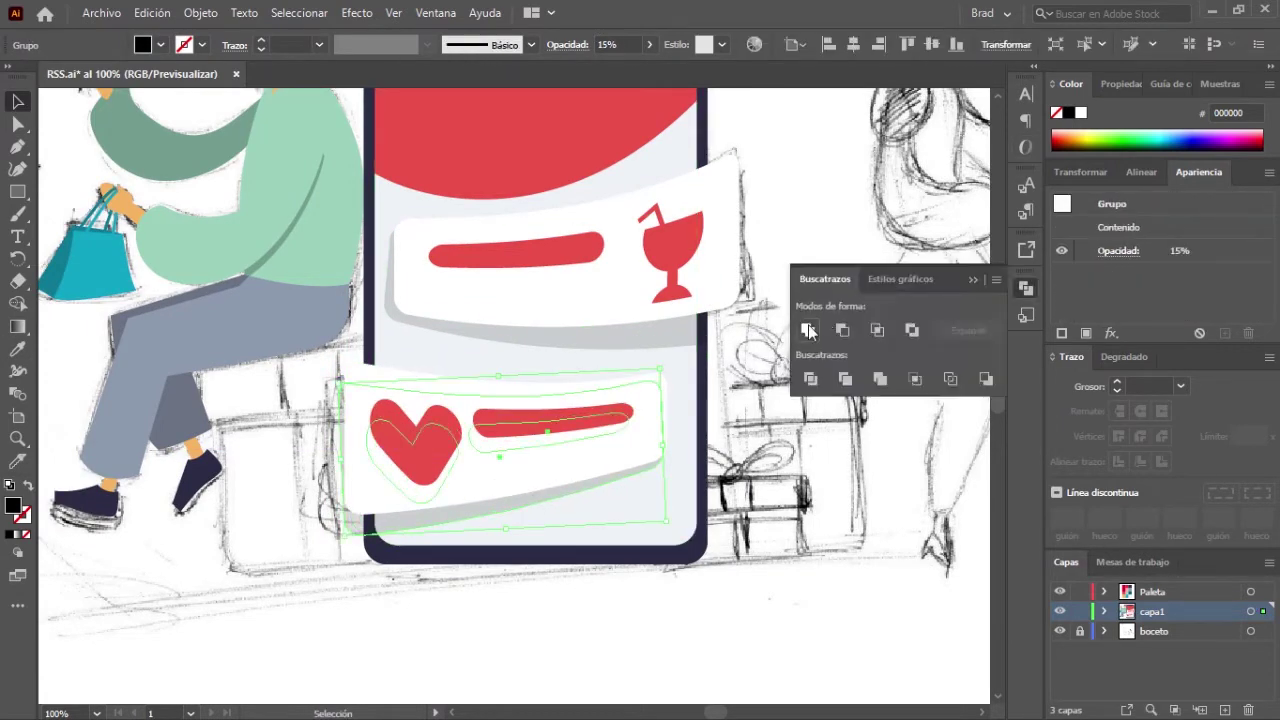
pyautogui.hotkey('shift', 'm')
pyautogui.press('v')
pyautogui.hotkey('ctrl', '-')
pyautogui.hotkey('ctrl', '-')
pyautogui.hotkey('ctrl', '-')
# Step: Hide the sketch layer and draw a black seat rectangle under the thigh, slanting one corner
pyautogui.click(1060, 631)
pyautogui.hotkey('ctrl', '+')
pyautogui.hotkey('ctrl', '+')
pyautogui.hotkey('ctrl', '+')
pyautogui.hotkey('ctrl', '+')
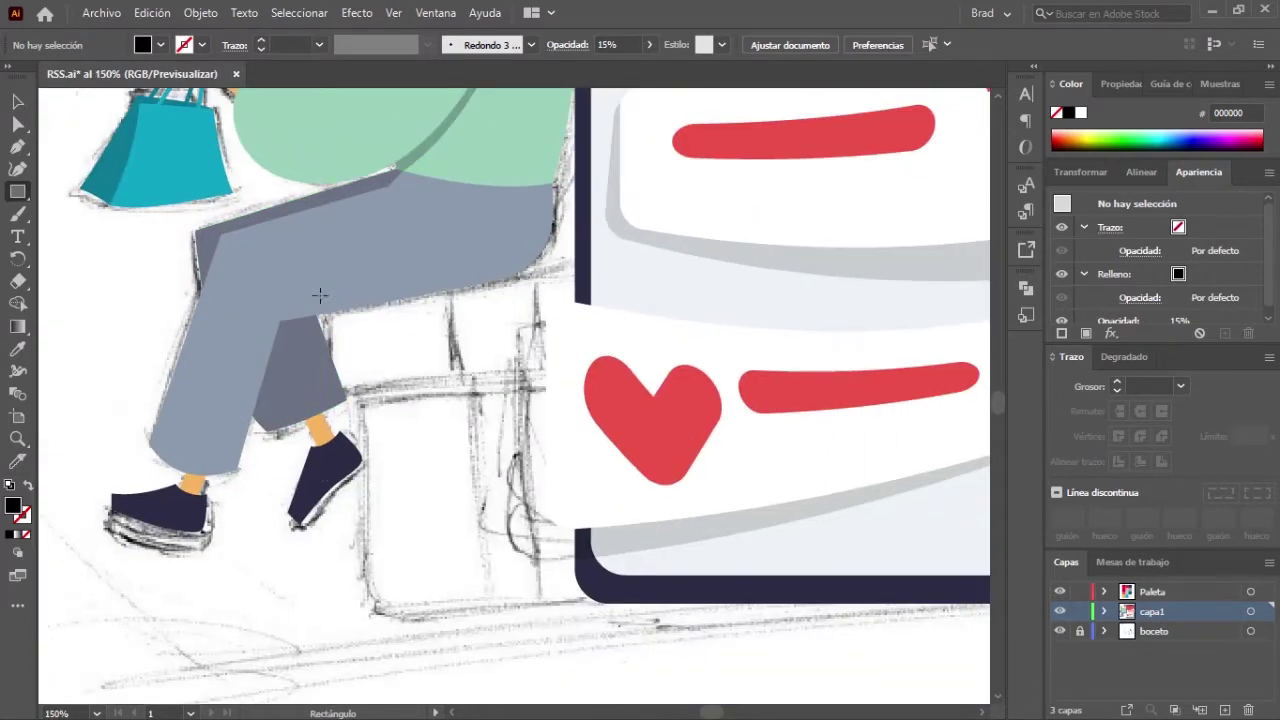
pyautogui.moveTo(622, 388); pyautogui.dragTo(620, 388)
pyautogui.press('a')
pyautogui.moveTo(620, 313); pyautogui.dragTo(608, 266)
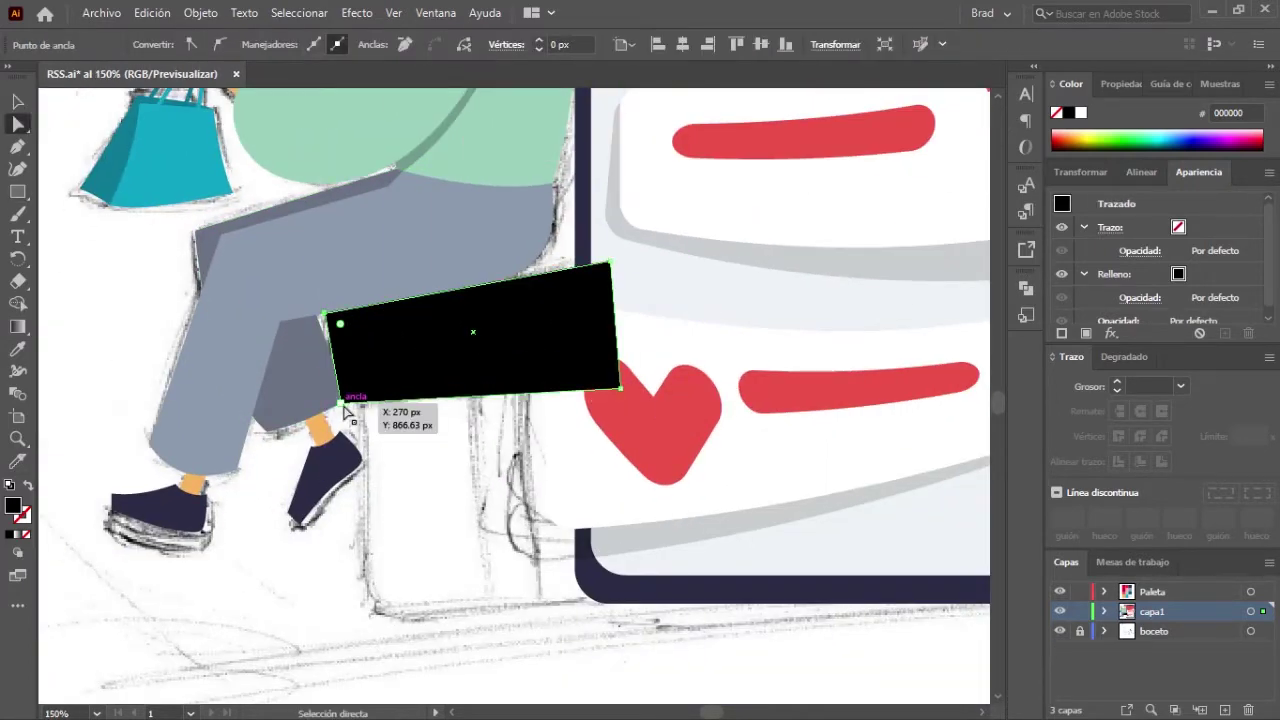
# Step: Send the black seat behind the leg and the heart card
pyautogui.press('v')
pyautogui.hotkey('ctrl', 'shift', '[')
pyautogui.hotkey('ctrl', 'shift', 'a')
pyautogui.hotkey('ctrl', '+')
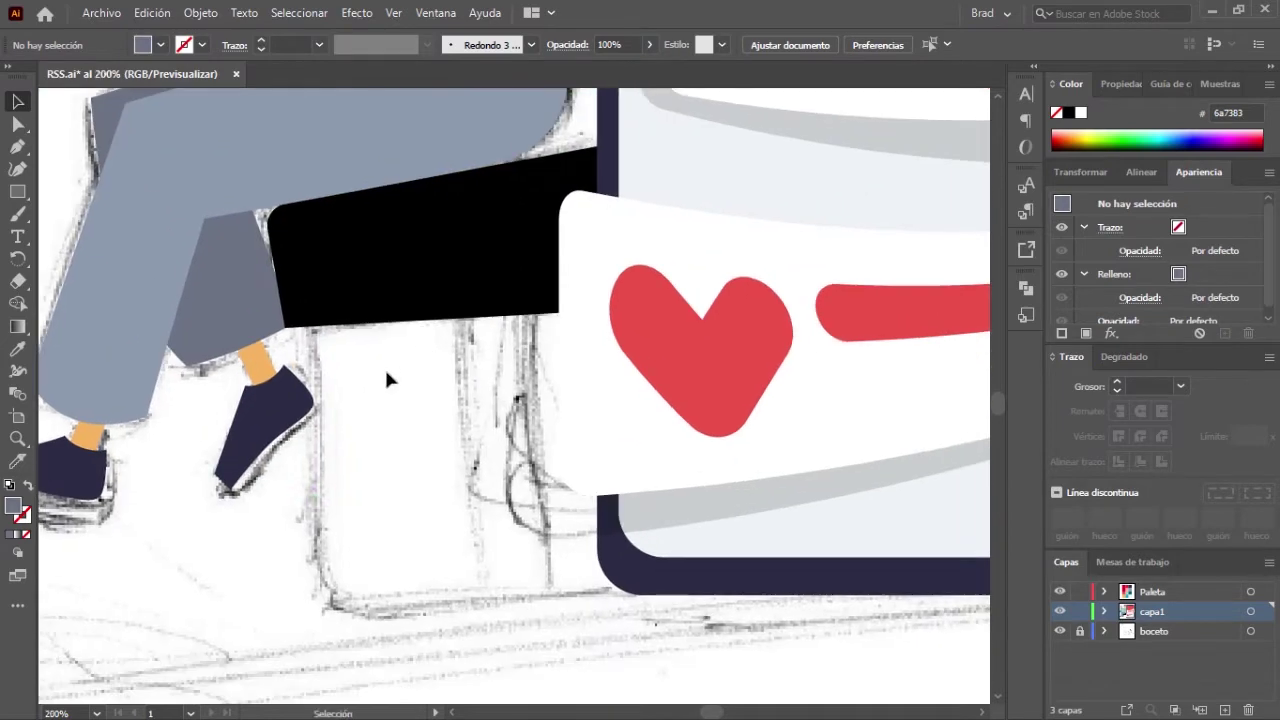
# Step: Outline the gift box base below the seat with the Pen tool and send it behind
pyautogui.click(326, 608)
pyautogui.click(657, 594)
pyautogui.click(657, 271)
pyautogui.click(313, 313)
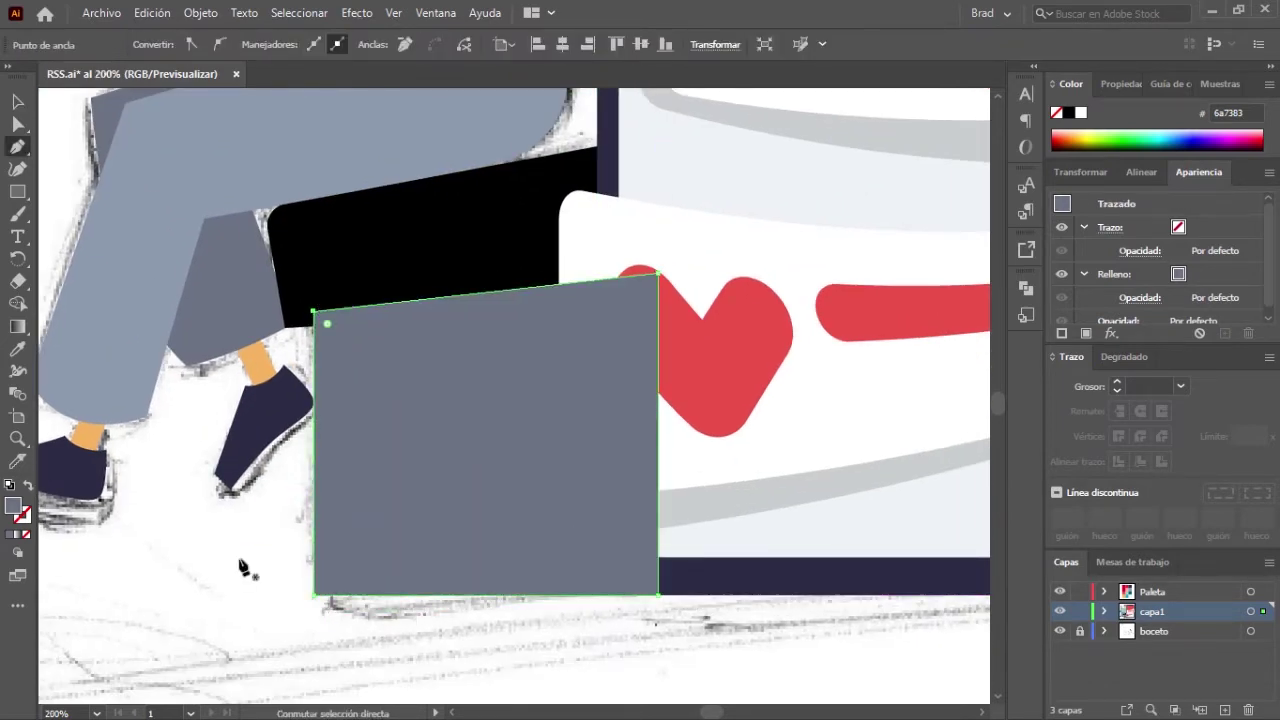
pyautogui.hotkey('ctrl', 'shift', '[')
pyautogui.hotkey('ctrl', '-')
pyautogui.hotkey('ctrl', '-')
pyautogui.hotkey('ctrl', '-')
pyautogui.hotkey('ctrl', '-')
# Step: Sample palette colours with the Eyedropper: red for the seat lid, pink for the box base
pyautogui.click(466, 554)
pyautogui.press('i')
pyautogui.hotkey('ctrl', '+')
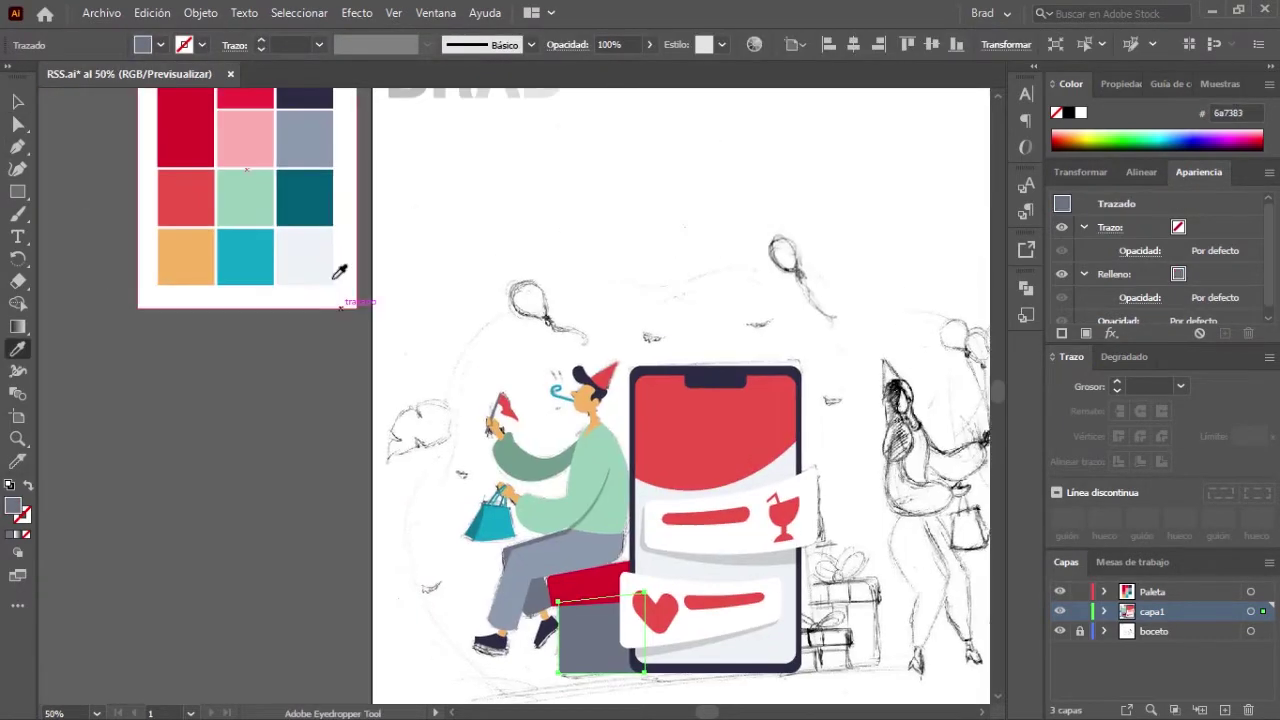
pyautogui.hotkey('ctrl', 'shift', 'a')
pyautogui.hotkey('ctrl', '-')
pyautogui.hotkey('ctrl', 'shift', 'a')
# Step: Draw a white ribbon strip down the pink box and place a copy over the red lid
pyautogui.hotkey('ctrl', '+')
pyautogui.hotkey('ctrl', '+')
pyautogui.hotkey('ctrl', '+')
pyautogui.press('m')
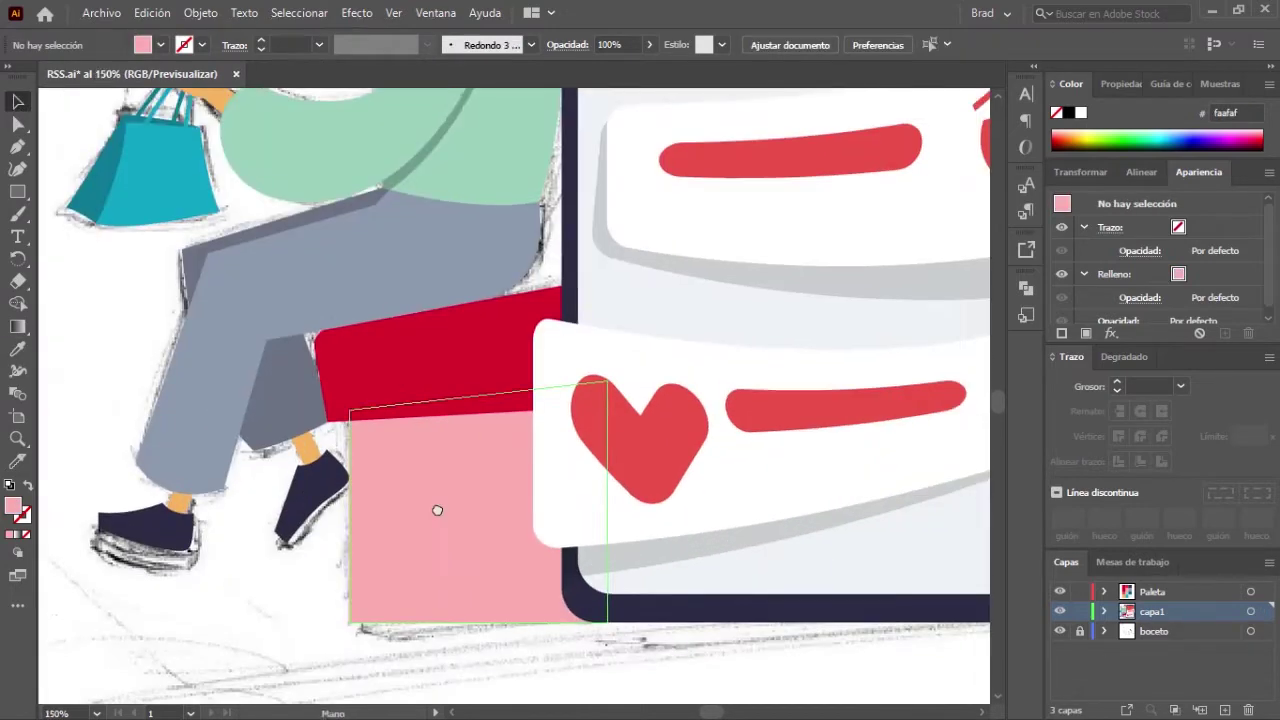
pyautogui.moveTo(457, 329); pyautogui.dragTo(537, 620)
pyautogui.hotkey('ctrl', '0')
pyautogui.hotkey('ctrl', '+')
pyautogui.hotkey('ctrl', '+')
pyautogui.hotkey('ctrl', '+')
pyautogui.moveTo(423, 457); pyautogui.dragTo(423, 277)
# Step: Merge the white strips into the lid and box with Shape Builder
pyautogui.keyDown('shift'); pyautogui.click(340, 300); pyautogui.keyUp('shift')
pyautogui.hotkey('shift', 'm')
pyautogui.click(17, 101)
pyautogui.keyDown('shift'); pyautogui.click(350, 440); pyautogui.keyUp('shift')
pyautogui.hotkey('ctrl', 'shift', 'a')
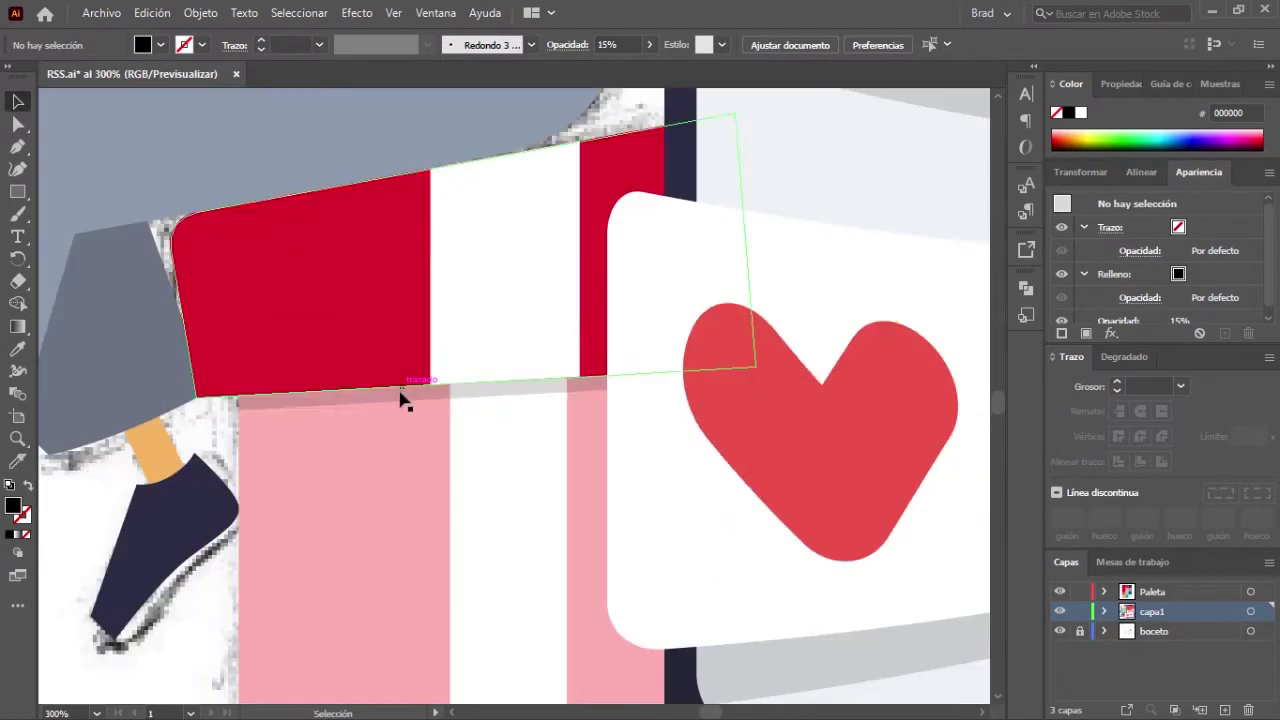
pyautogui.hotkey('ctrl', '-')
pyautogui.hotkey('ctrl', '-')
pyautogui.hotkey('ctrl', '-')
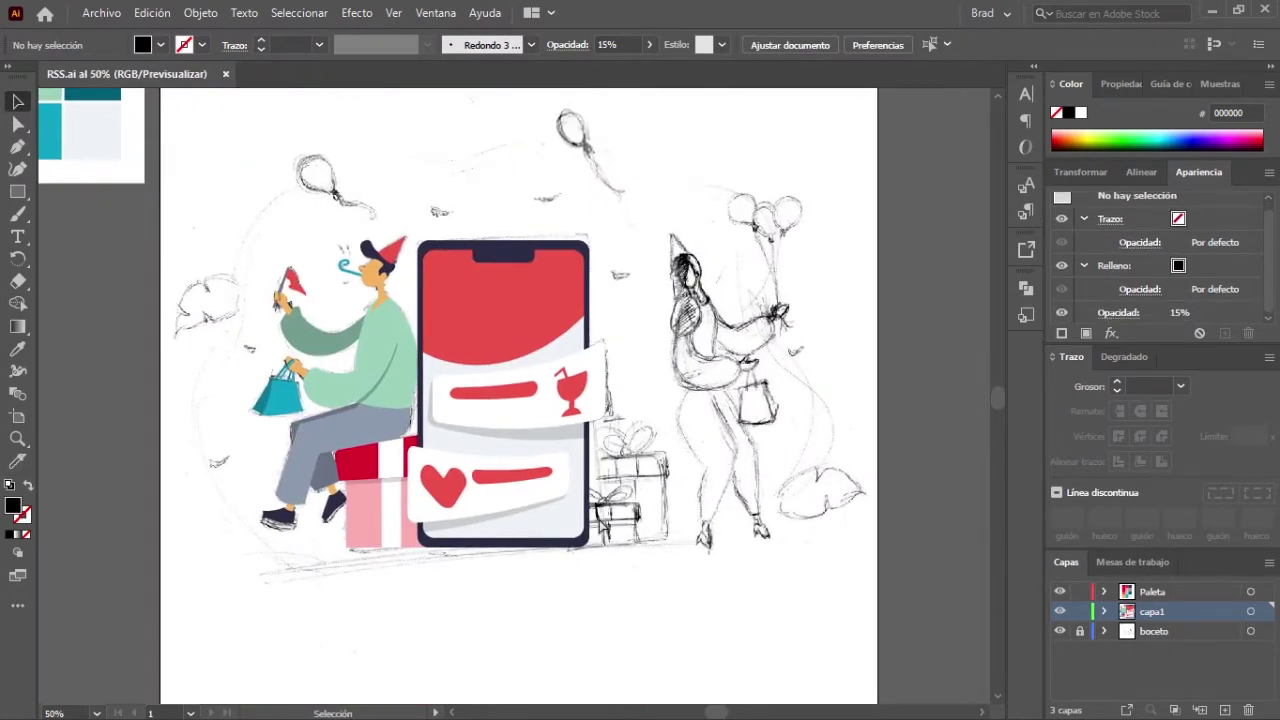
# Step: Draw a rectangle for a small gift box
pyautogui.scroll(1, 610, 540)
pyautogui.scroll(1, 610, 540)
pyautogui.scroll(1, 610, 540)
pyautogui.press('m')
pyautogui.moveTo(464, 530); pyautogui.dragTo(684, 420)
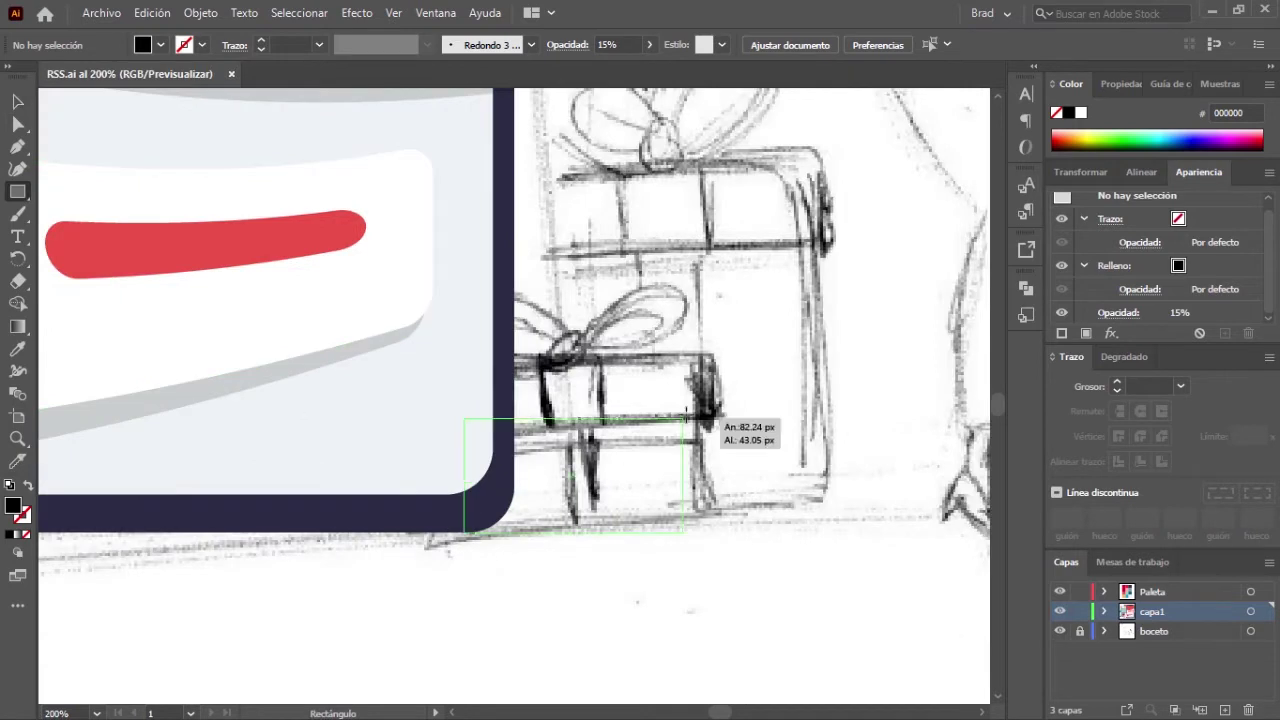
# Step: Resize the small gift's rectangle height and fit the lower box under the lid
pyautogui.scroll(-3, 690, 420)
pyautogui.scroll(4, 400, 300)
pyautogui.press('v')
pyautogui.scroll(2, 432, 488)
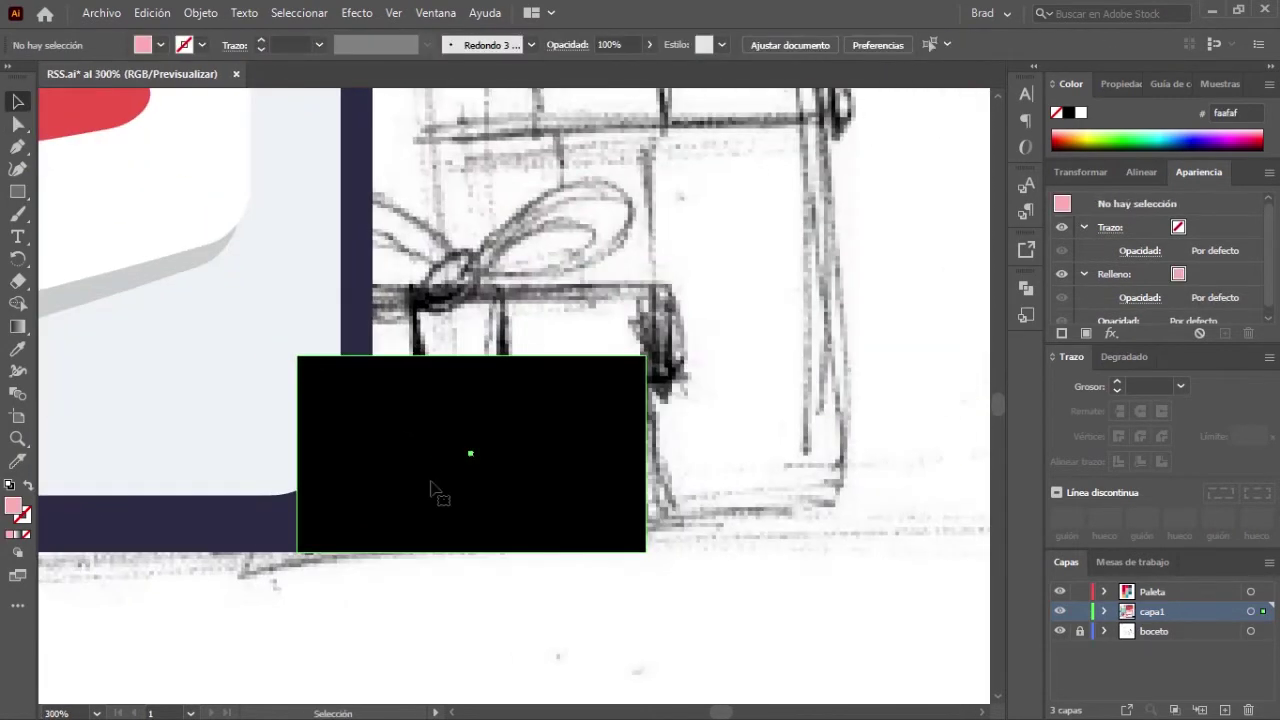
pyautogui.click(432, 488)
pyautogui.moveTo(455, 551); pyautogui.dragTo(504, 383)
pyautogui.click(277, 531)
pyautogui.moveTo(651, 537); pyautogui.dragTo(640, 529)
pyautogui.hotkey('ctrl', '1')
# Step: Colour the small gift's rectangles with sampled red and pink palette colours
pyautogui.click(782, 535)
pyautogui.hotkey('ctrl', '-')
pyautogui.press('i')
pyautogui.click(458, 484)
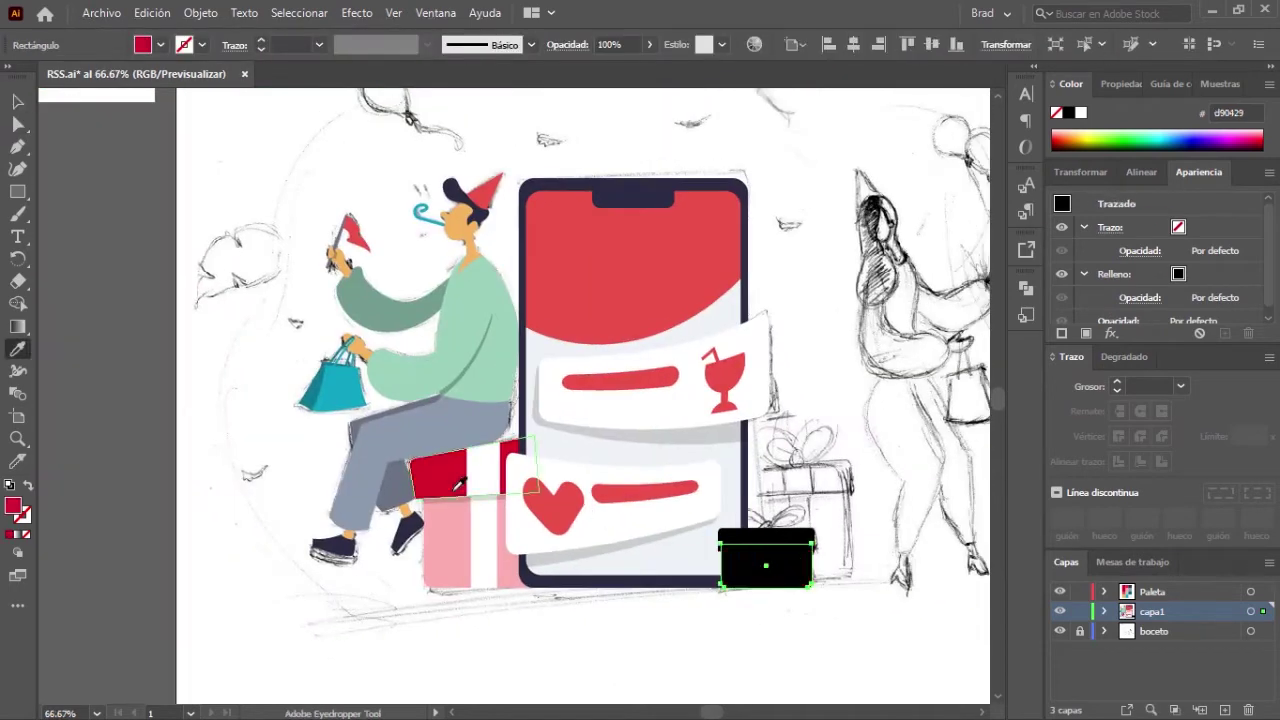
pyautogui.click(450, 540)
# Step: Draw a ribbon strip down the gift and recolour the lid teal
pyautogui.hotkey('ctrl', '+')
pyautogui.press('m')
pyautogui.moveTo(569, 377); pyautogui.dragTo(620, 506)
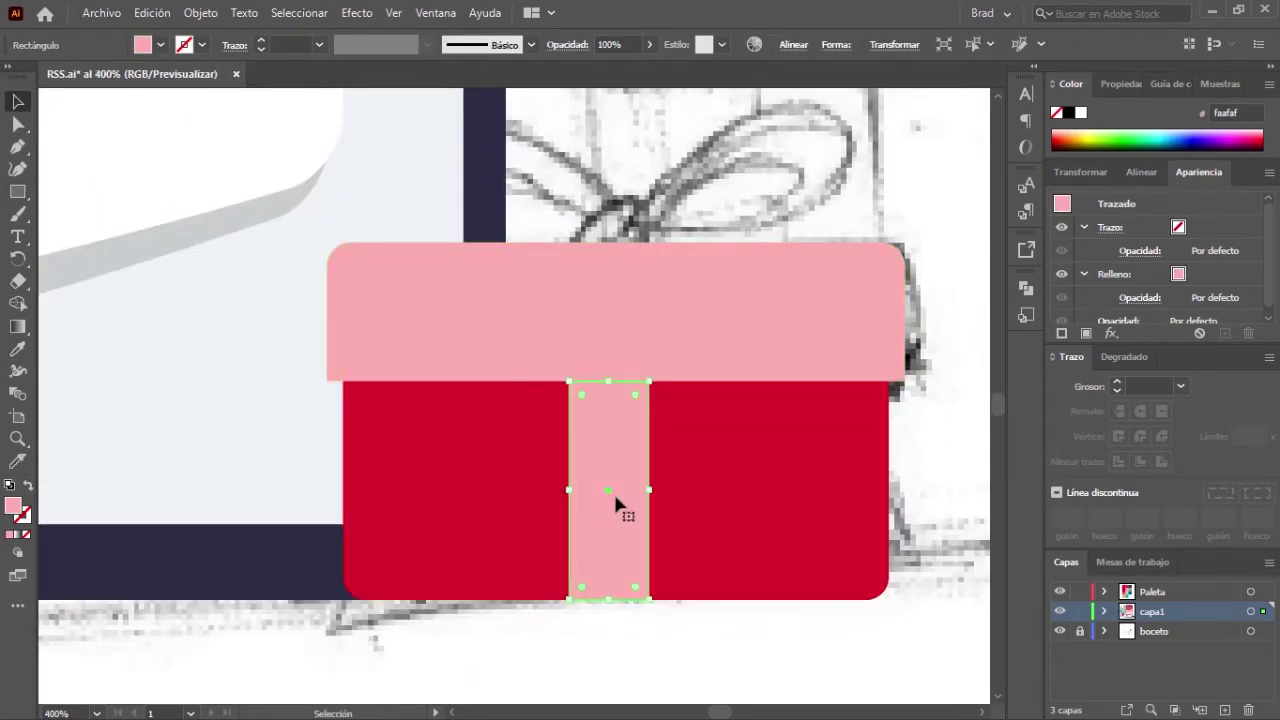
pyautogui.hotkey('ctrl', '-')
pyautogui.press('v')
pyautogui.click(763, 567)
pyautogui.click(345, 340)
pyautogui.hotkey('ctrl', '+')
pyautogui.hotkey('ctrl', '+')
pyautogui.hotkey('ctrl', '+')
pyautogui.hotkey('ctrl', '+')
# Step: Merge the ribbon strip with the red box body using Shape Builder
pyautogui.press('v')
pyautogui.click(478, 480)
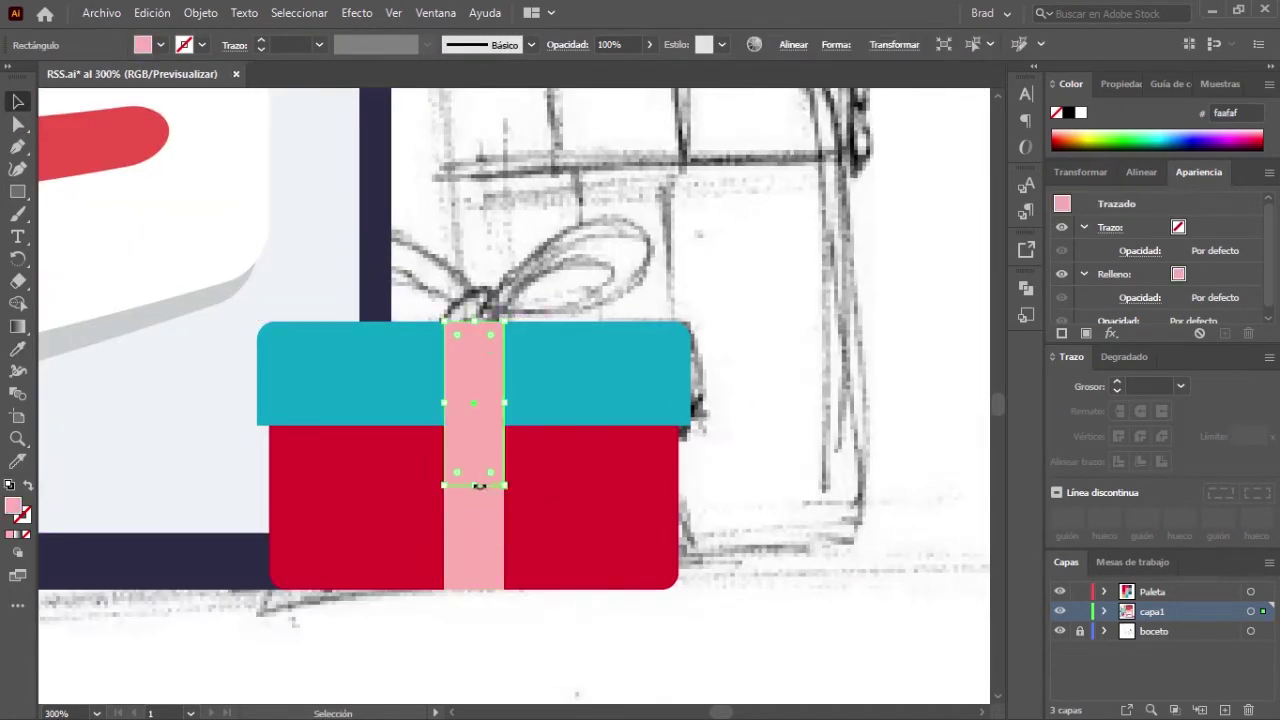
pyautogui.keyDown('shift'); pyautogui.click(590, 500); pyautogui.keyUp('shift')
pyautogui.hotkey('shift', 'n')
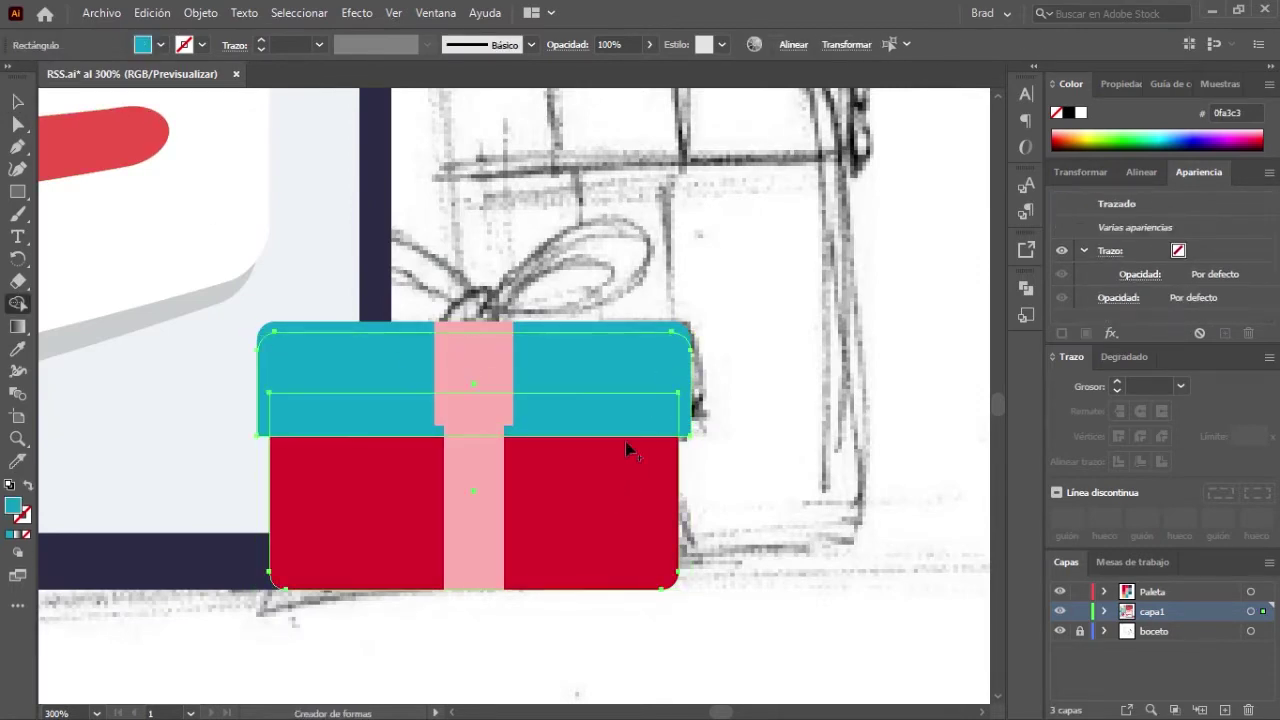
# Step: Pen-draw left and right outline bow loops with a small black circle knot at the centre
pyautogui.click(591, 363)
pyautogui.hotkey('ctrl', '+')
pyautogui.press('p')
pyautogui.click(478, 395)
pyautogui.moveTo(663, 286); pyautogui.dragTo(657, 430)
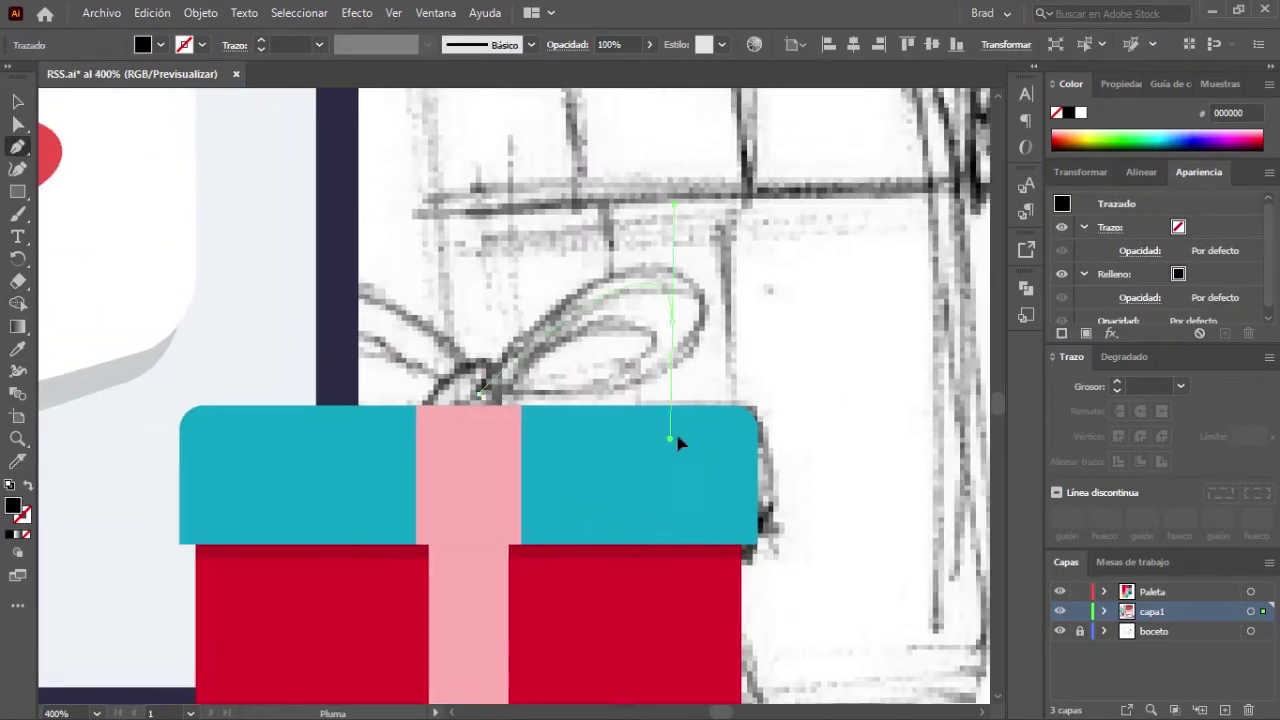
pyautogui.moveTo(478, 395); pyautogui.dragTo(397, 337)
pyautogui.moveTo(280, 345); pyautogui.dragTo(282, 392)
pyautogui.click(457, 383)
pyautogui.hotkey('shift', 'x')
pyautogui.press('l')
pyautogui.moveTo(468, 386); pyautogui.dragTo(494, 420)
pyautogui.hotkey('shift', 'x')
# Step: Give the bow outline a tapered 5 pt stroke
pyautogui.click(510, 323)
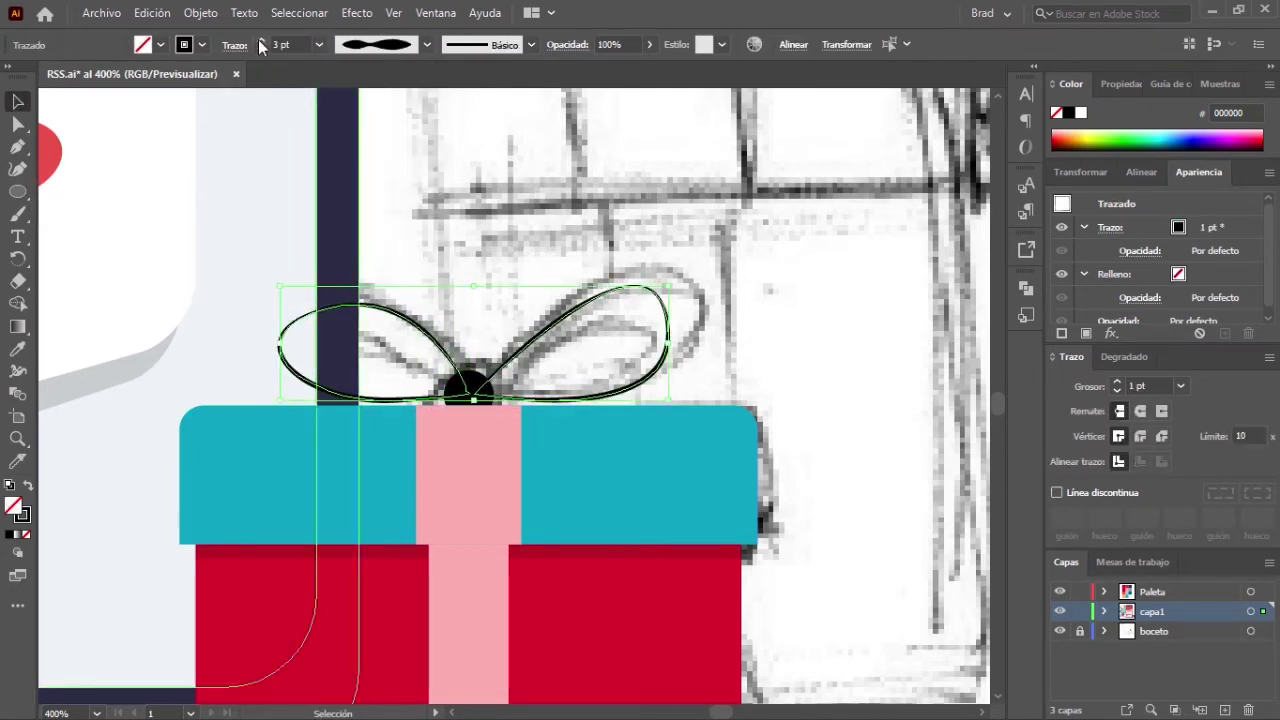
pyautogui.click(260, 40)
pyautogui.hotkey('ctrl', '-')
pyautogui.hotkey('ctrl', '-')
pyautogui.hotkey('ctrl', '-')
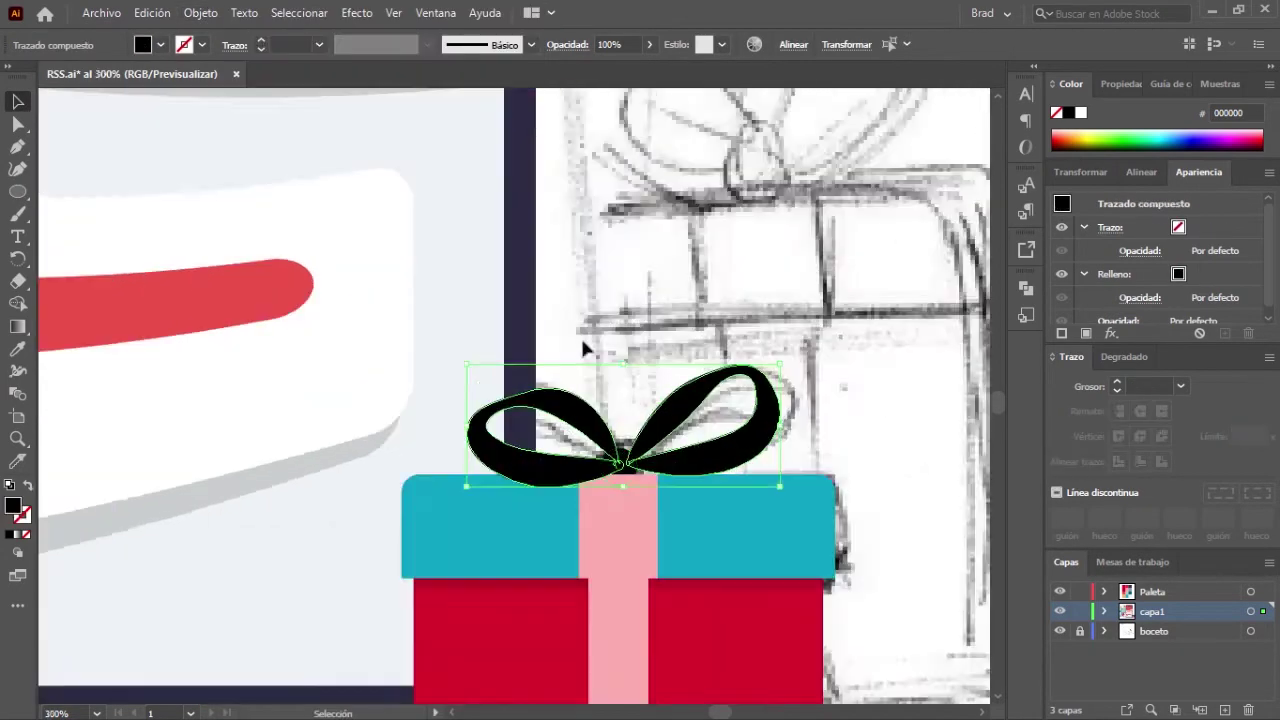
pyautogui.hotkey('ctrl', '-')
pyautogui.hotkey('ctrl', 'shift', 'a')
pyautogui.hotkey('ctrl', '-')
# Step: Apply the grey palette colour to the gift's ribbon and bow with the Eyedropper
pyautogui.click(698, 553)
pyautogui.hotkey('ctrl', '+')
pyautogui.press('i')
pyautogui.hotkey('ctrl', '-')
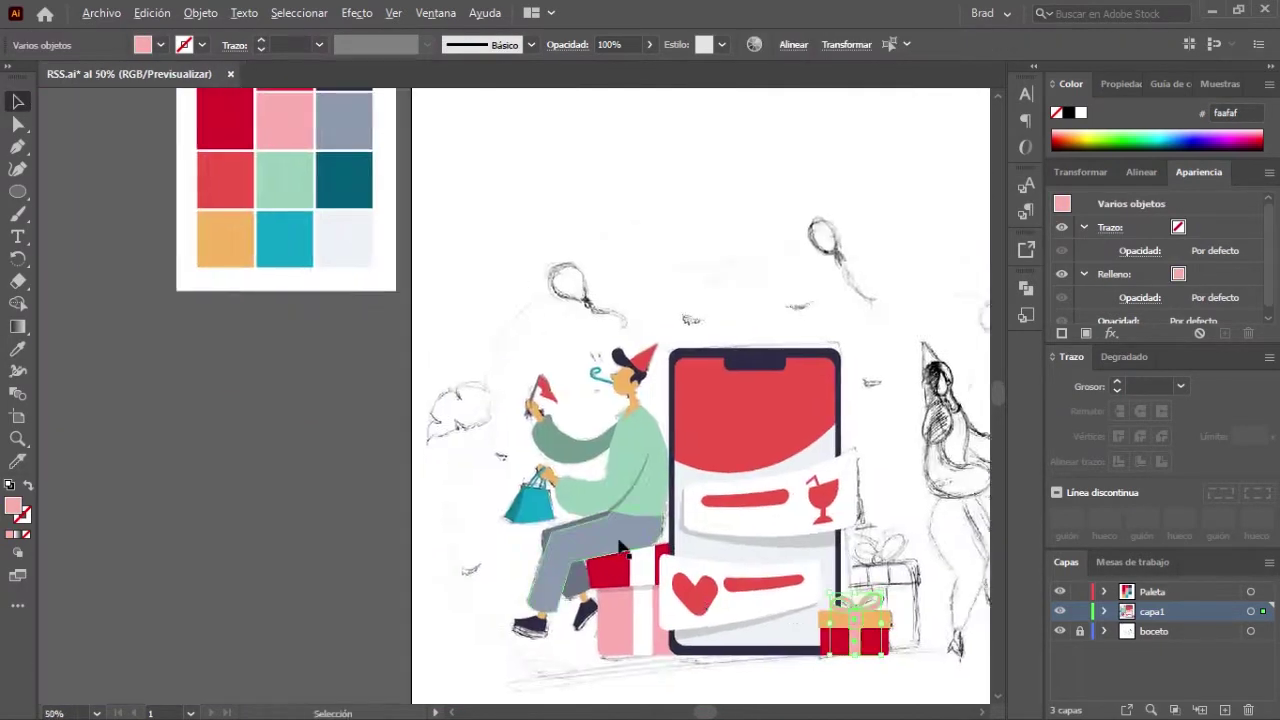
pyautogui.hotkey('ctrl', '-')
pyautogui.click(300, 230)
pyautogui.hotkey('ctrl', '+')
pyautogui.hotkey('ctrl', '+')
# Step: Shorten the second gift's red box and align its corner anchor
pyautogui.click(442, 488)
pyautogui.hotkey('ctrl', '+')
pyautogui.hotkey('ctrl', '+')
pyautogui.hotkey('ctrl', '+')
pyautogui.hotkey('ctrl', '-')
pyautogui.hotkey('ctrl', '-')
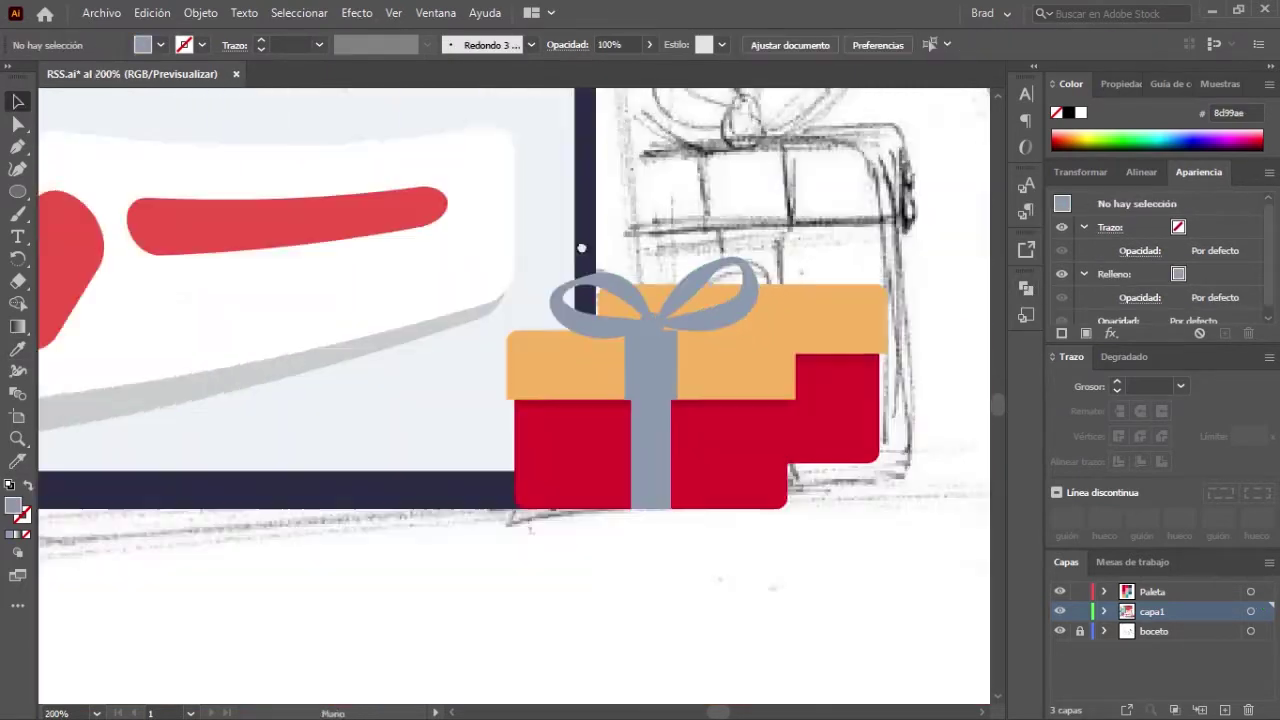
pyautogui.click(600, 480)
pyautogui.moveTo(640, 528); pyautogui.dragTo(632, 437)
pyautogui.press('a')
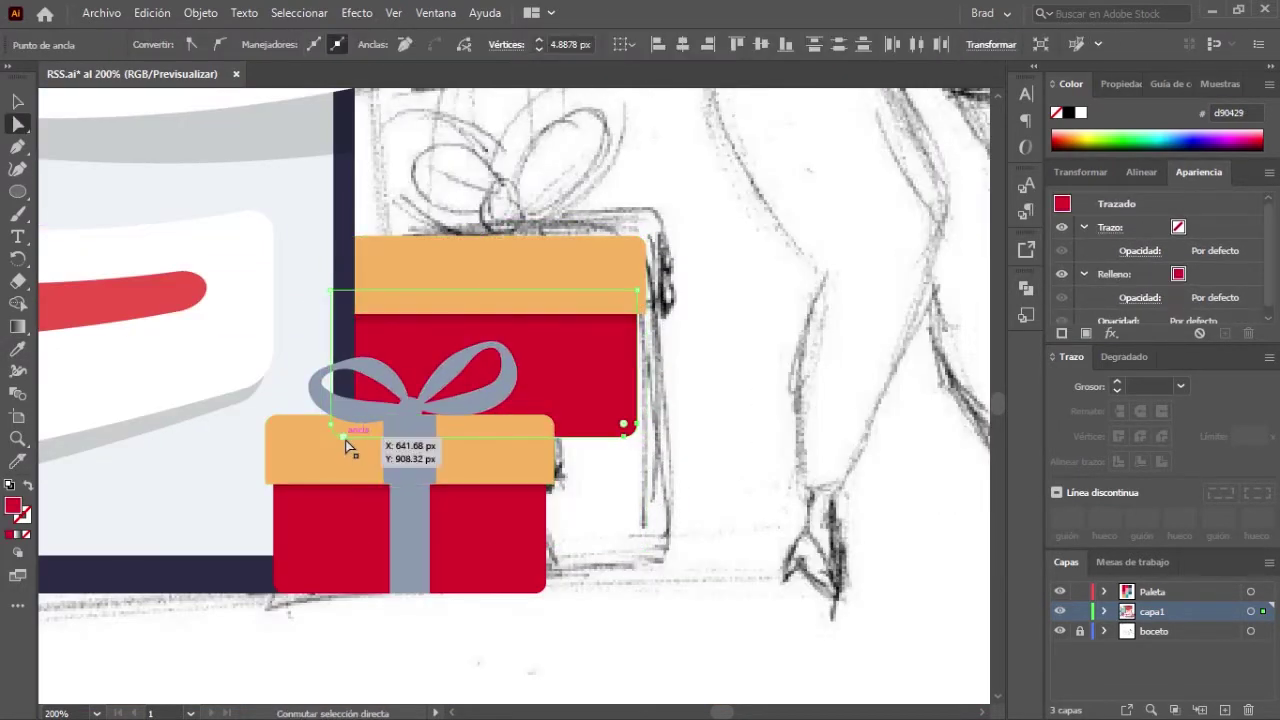
pyautogui.moveTo(632, 572); pyautogui.dragTo(632, 575)
pyautogui.press('v')
pyautogui.hotkey('ctrl', '+')
pyautogui.hotkey('ctrl', '-')
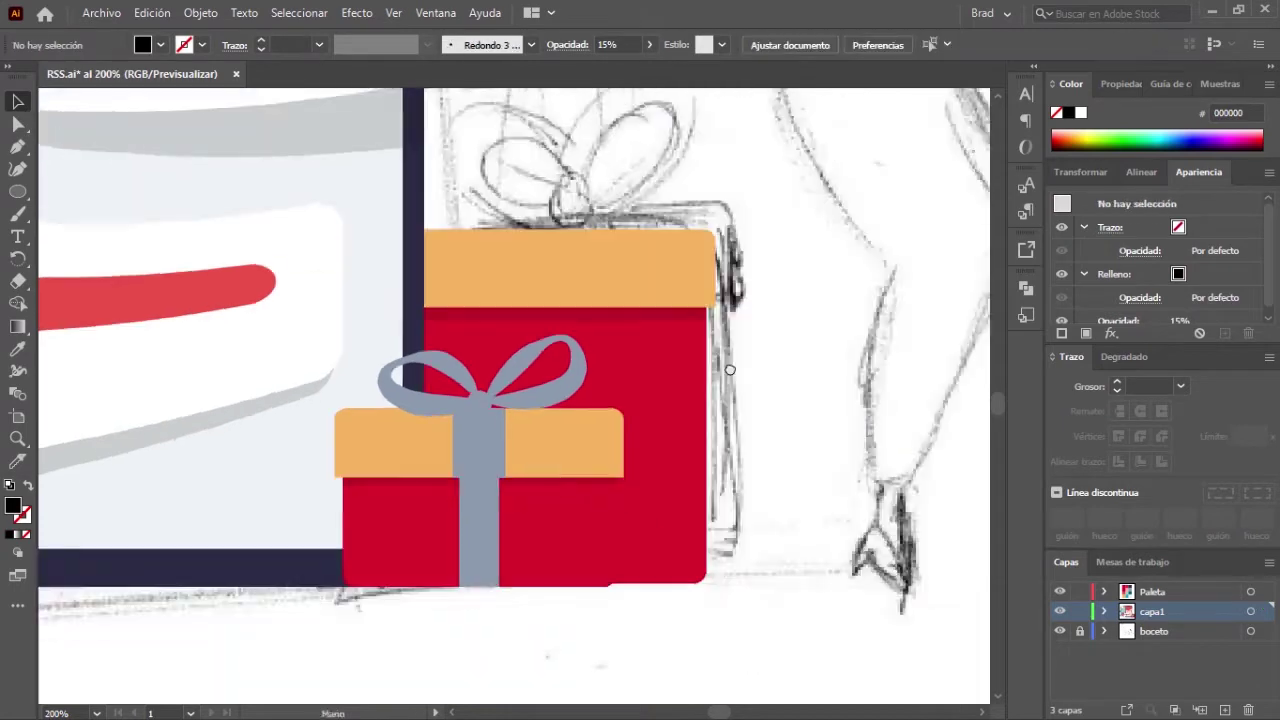
pyautogui.hotkey('ctrl', '-')
pyautogui.hotkey('ctrl', '-')
pyautogui.hotkey('ctrl', '-')
# Step: Colour the second gift's lid teal with the Eyedropper
pyautogui.hotkey('ctrl', '+')
pyautogui.hotkey('ctrl', '+')
pyautogui.hotkey('ctrl', '-')
pyautogui.hotkey('ctrl', '-')
pyautogui.hotkey('ctrl', '-')
pyautogui.press('i')
pyautogui.click(268, 200)
pyautogui.press('v')
# Step: Draw a navy ribbon strip down the box and place a copy in front, across the teal lid
pyautogui.hotkey('ctrl', '+')
pyautogui.hotkey('ctrl', '+')
pyautogui.hotkey('ctrl', '+')
pyautogui.hotkey('ctrl', 'shift', 'a')
pyautogui.moveTo(504, 358); pyautogui.dragTo(553, 480)
pyautogui.hotkey('ctrl', '-')
pyautogui.press('i')
pyautogui.click(271, 157)
pyautogui.hotkey('ctrl', '+')
pyautogui.hotkey('ctrl', 'shift', 'a')
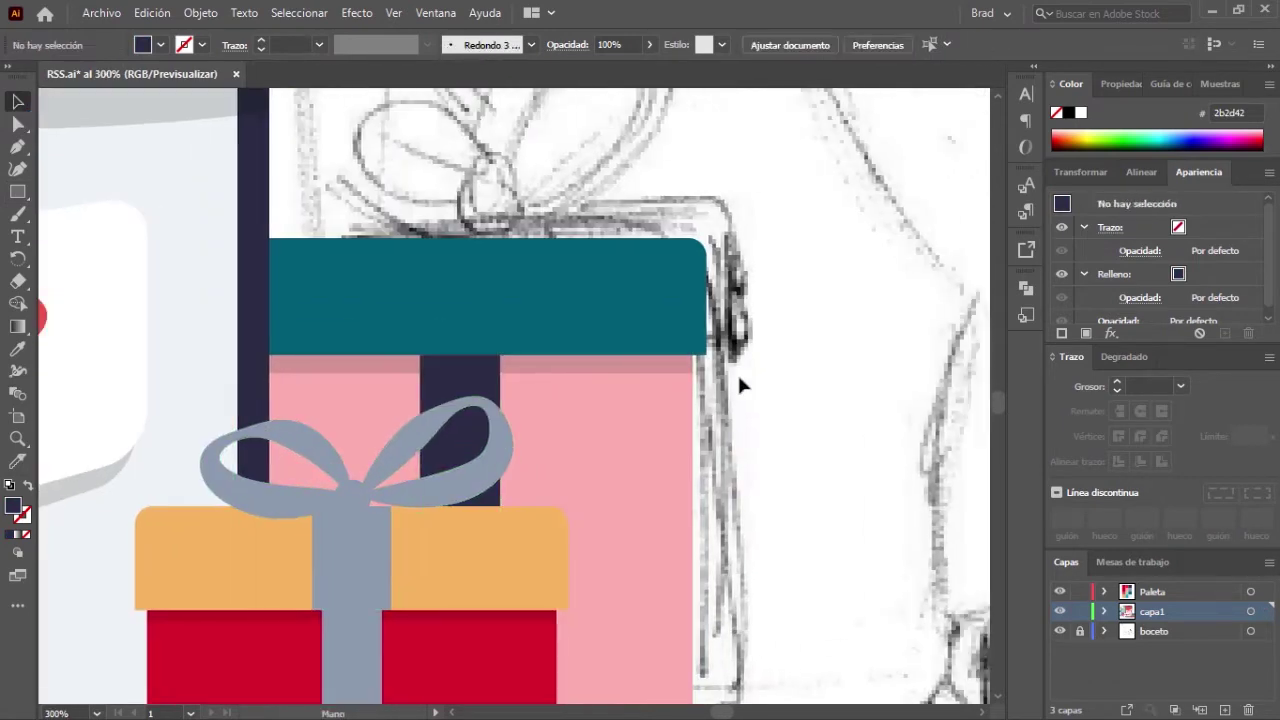
pyautogui.moveTo(780, 373); pyautogui.dragTo(910, 435)
pyautogui.moveTo(617, 458); pyautogui.dragTo(617, 341)
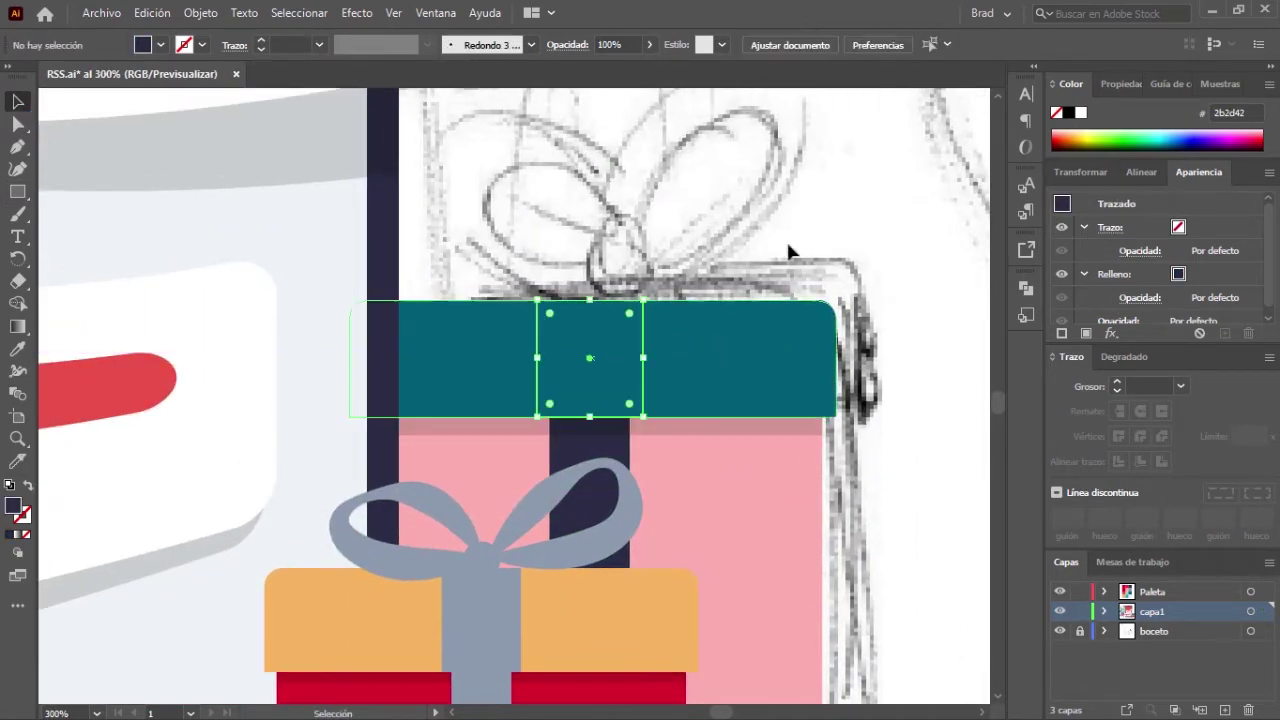
pyautogui.hotkey('ctrl', 'shift', ']')
# Step: Pen-draw the right and left outline bow loops above the lid
pyautogui.hotkey('ctrl', 'shift', 'a')
pyautogui.moveTo(791, 183); pyautogui.dragTo(686, 323)
pyautogui.press('p')
pyautogui.click(518, 415)
pyautogui.moveTo(627, 220); pyautogui.dragTo(750, 296)
pyautogui.press('v')
pyautogui.hotkey('shift', 'x')
pyautogui.moveTo(647, 365); pyautogui.dragTo(507, 350)
pyautogui.moveTo(350, 290); pyautogui.dragTo(452, 205)
pyautogui.moveTo(518, 415); pyautogui.dragTo(603, 390)
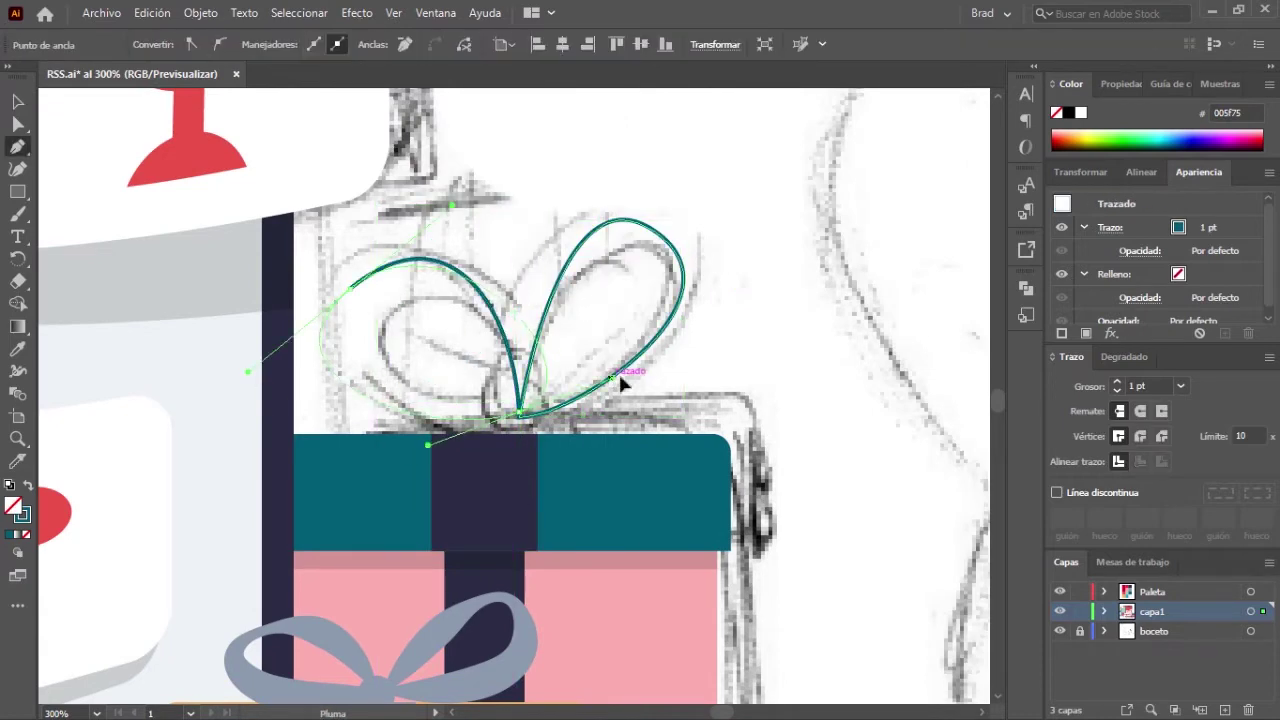
# Step: Add a round knot, give the bow a 10 pt tapered stroke, and merge it into one navy shape
pyautogui.hotkey('ctrl', 'shift', 'a')
pyautogui.press('l')
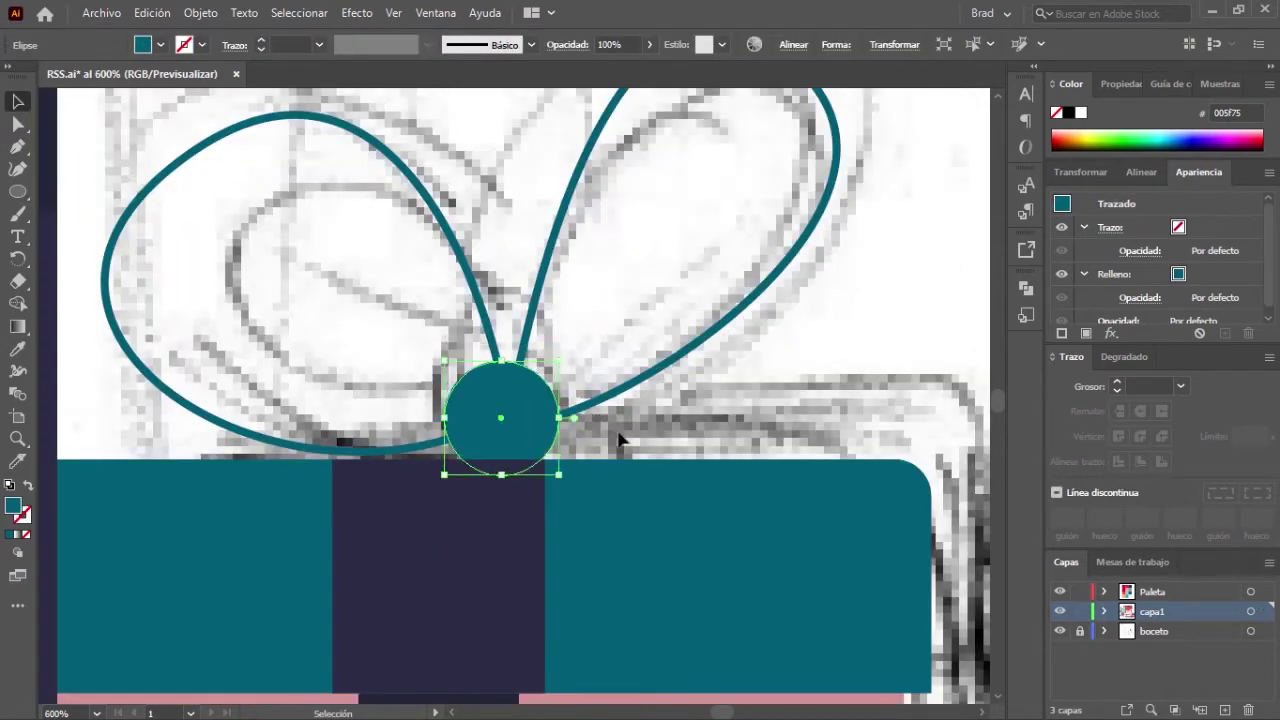
pyautogui.click(330, 340)
pyautogui.click(319, 44)
pyautogui.click(330, 250)
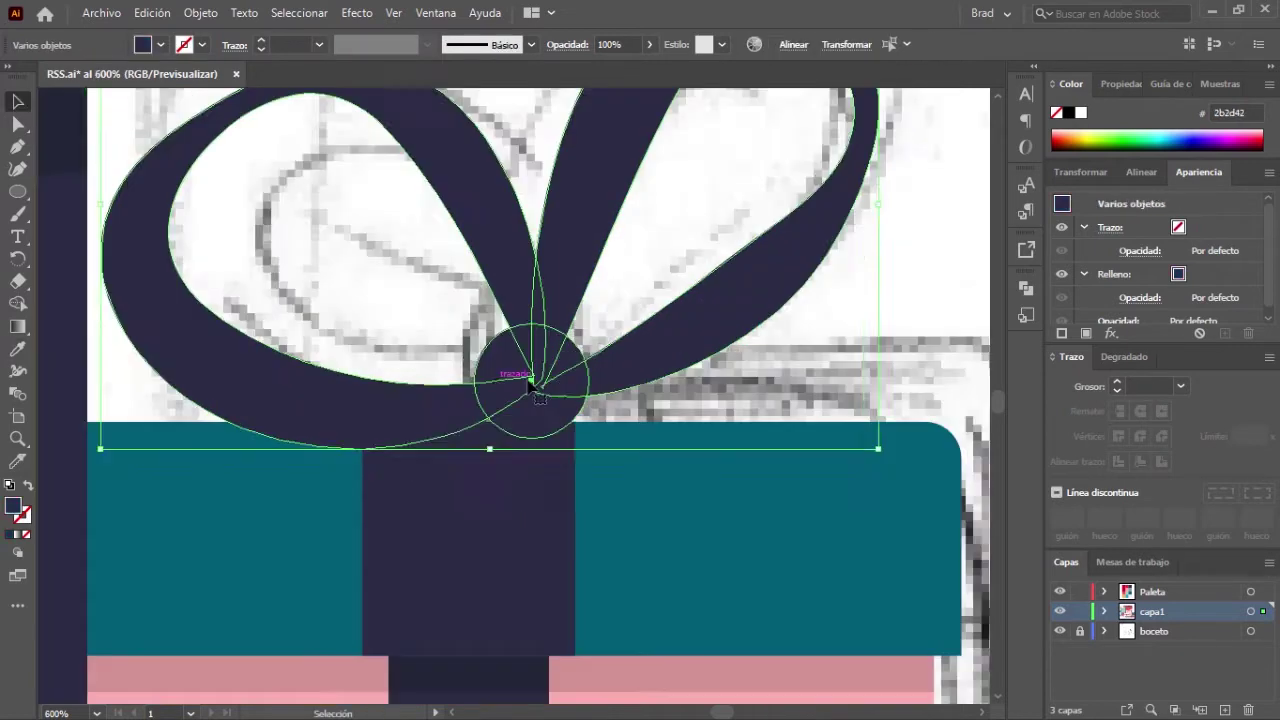
pyautogui.hotkey('ctrl', '8')
pyautogui.hotkey('ctrl', 'shift', 'a')
pyautogui.hotkey('ctrl', '0')
pyautogui.moveTo(724, 385); pyautogui.dragTo(767, 379)
# Step: Trace two navy hair sections over the woman's head
pyautogui.hotkey('ctrl', '+')
pyautogui.hotkey('ctrl', '+')
pyautogui.hotkey('ctrl', '+')
pyautogui.hotkey('ctrl', '+')
pyautogui.press('p')
pyautogui.click(510, 428)
pyautogui.click(470, 224)
pyautogui.scroll(1, 495, 228)
pyautogui.click(441, 428)
pyautogui.click(540, 478)
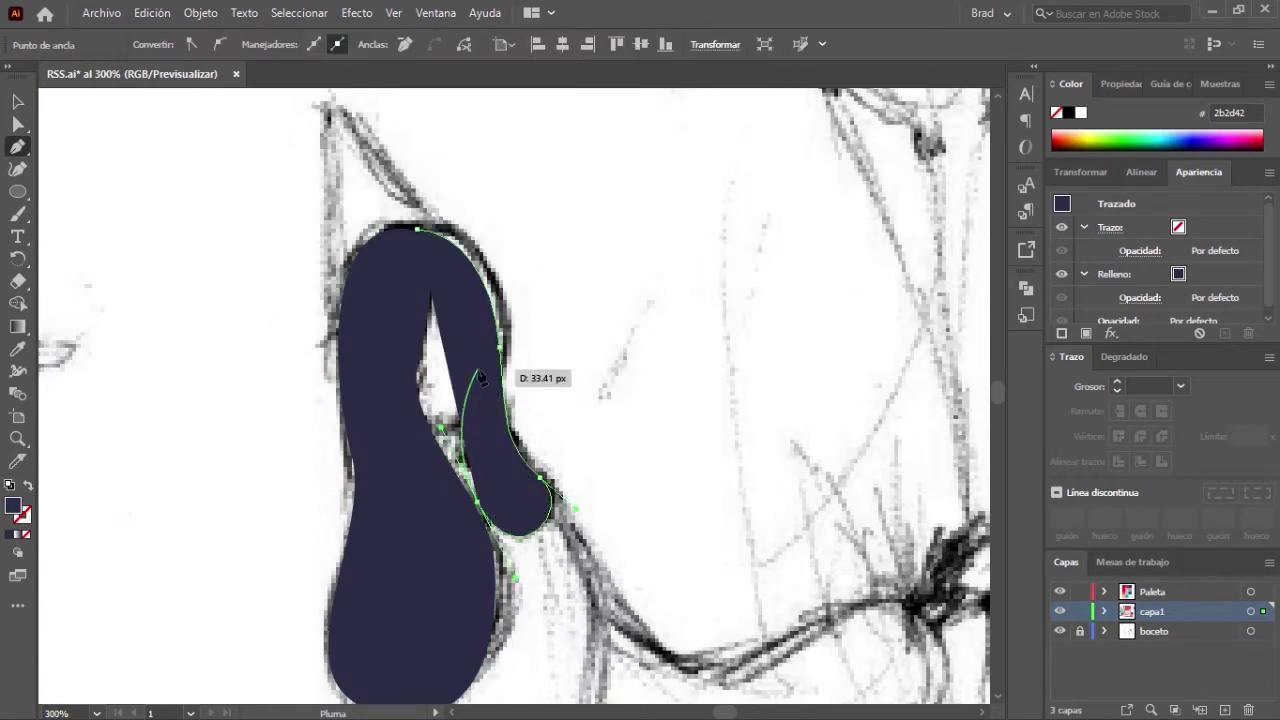
pyautogui.click(437, 232)
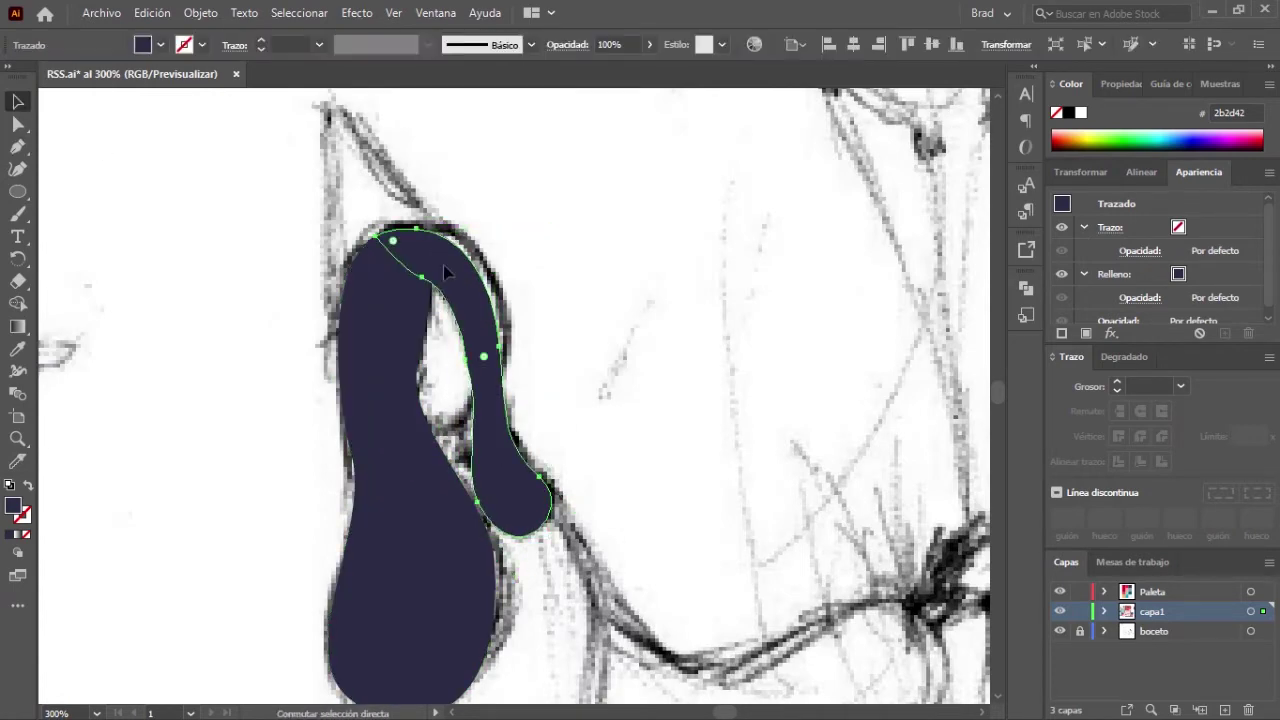
pyautogui.hotkey('shift', 'x')
pyautogui.hotkey('ctrl', 'shift', 'a')
# Step: Begin tracing the woman's face outline for the skin-coloured shape
pyautogui.hotkey('ctrl', '+')
pyautogui.click(355, 268)
pyautogui.click(367, 445)
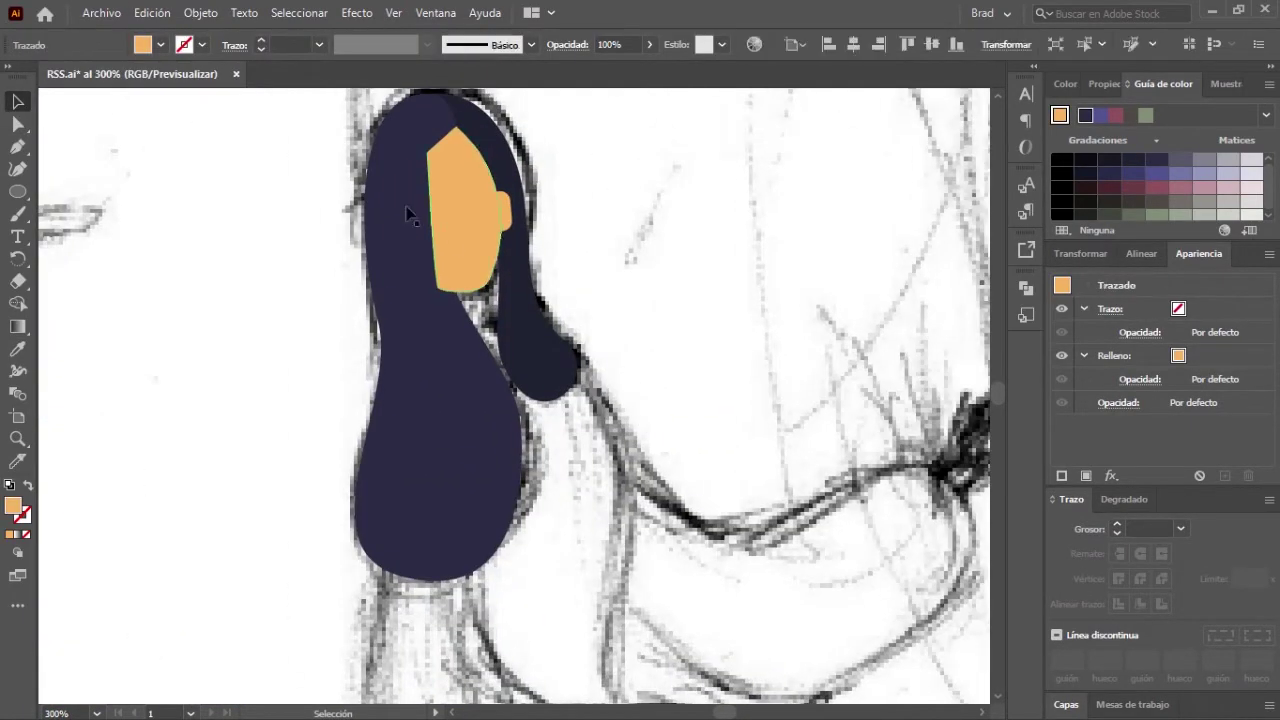
pyautogui.scroll(-2, 605, 488)
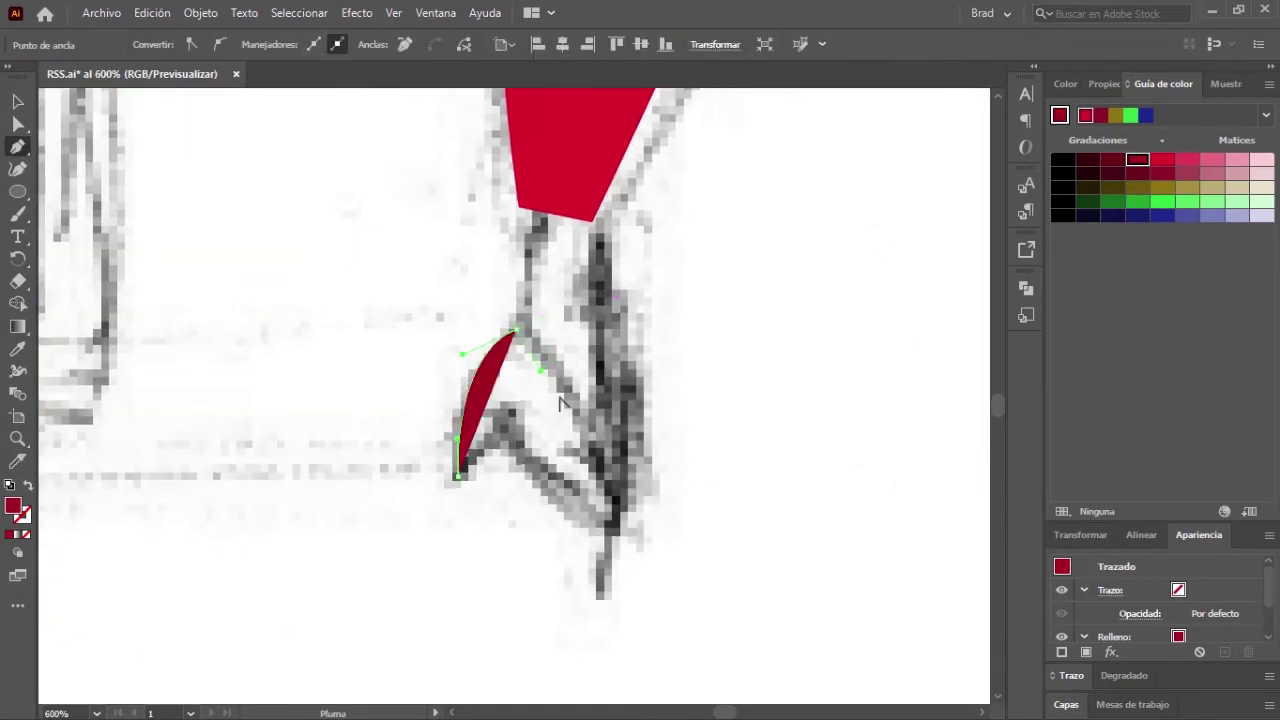
# Step: Shape the red shoe out to its toe tip and curve it up to the ankle
pyautogui.moveTo(630, 462)
pyautogui.mouseDown()
pyautogui.moveTo(708, 490)
pyautogui.moveTo(655, 428)
pyautogui.mouseUp()
pyautogui.moveTo(565, 472); pyautogui.dragTo(543, 442)
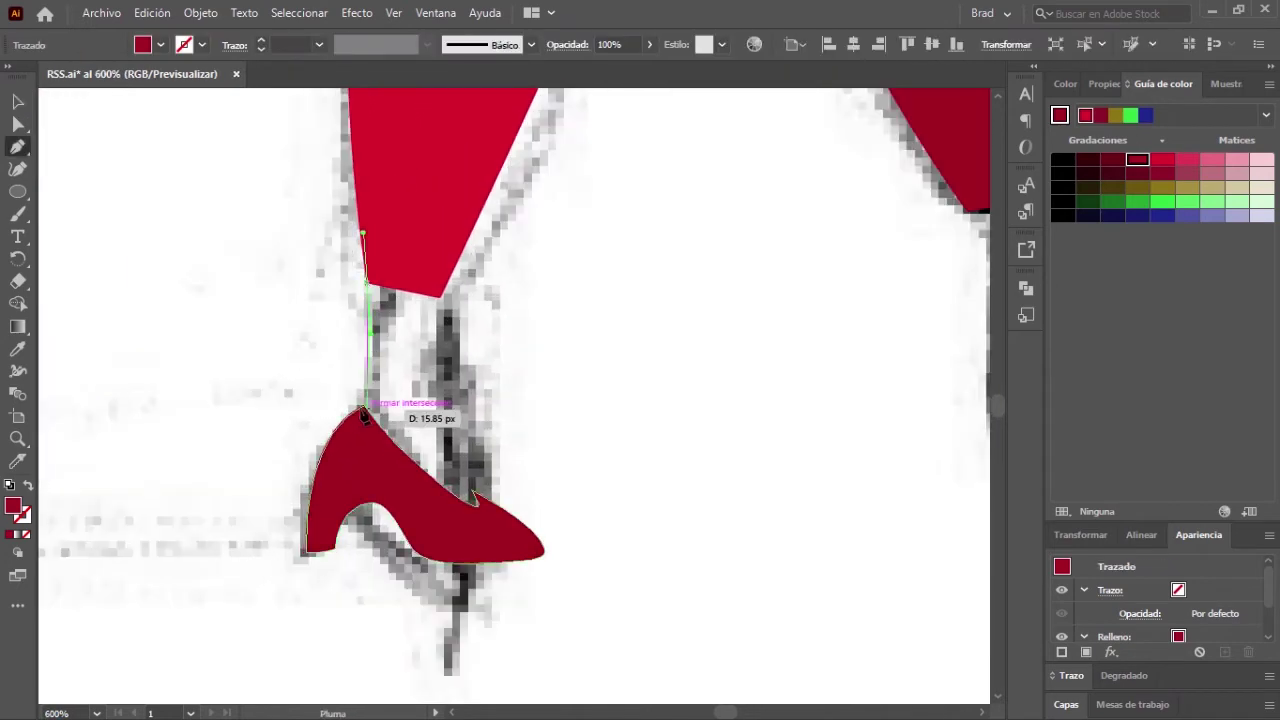
pyautogui.moveTo(440, 297); pyautogui.dragTo(447, 200)
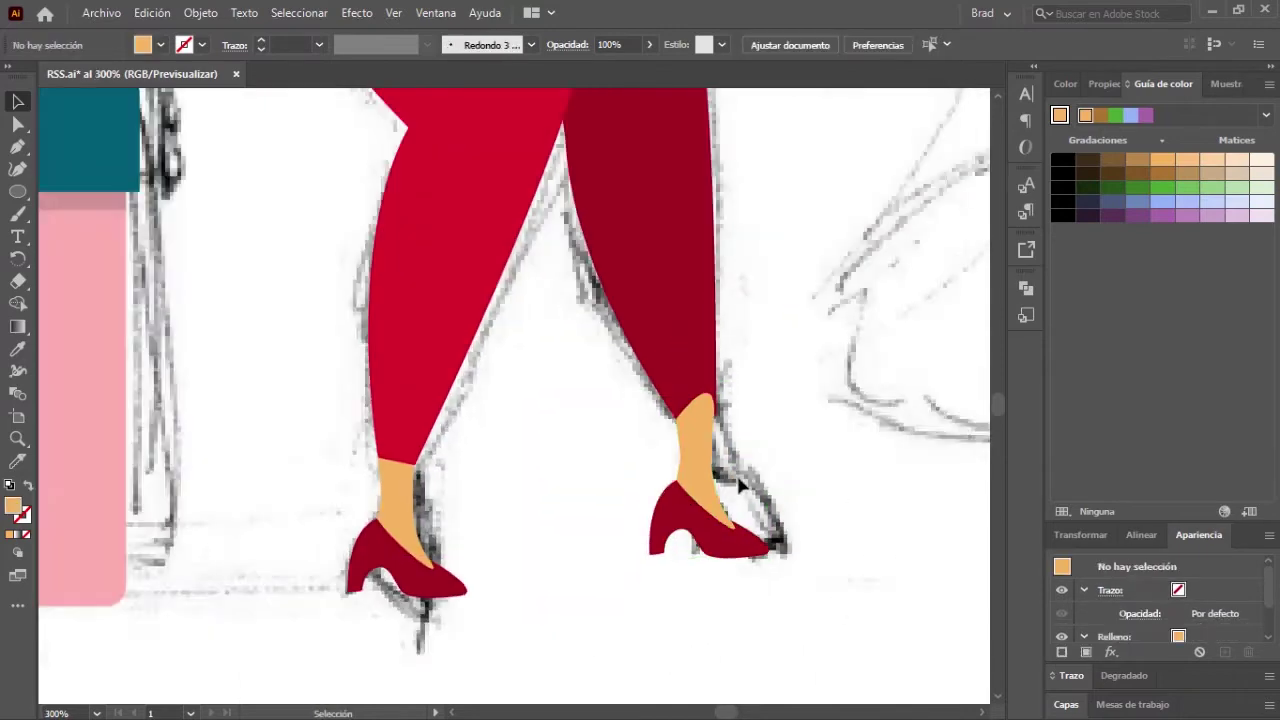
# Step: Adjust the right ankle skin shape's anchor points with Direct Selection
pyautogui.click(664, 521)
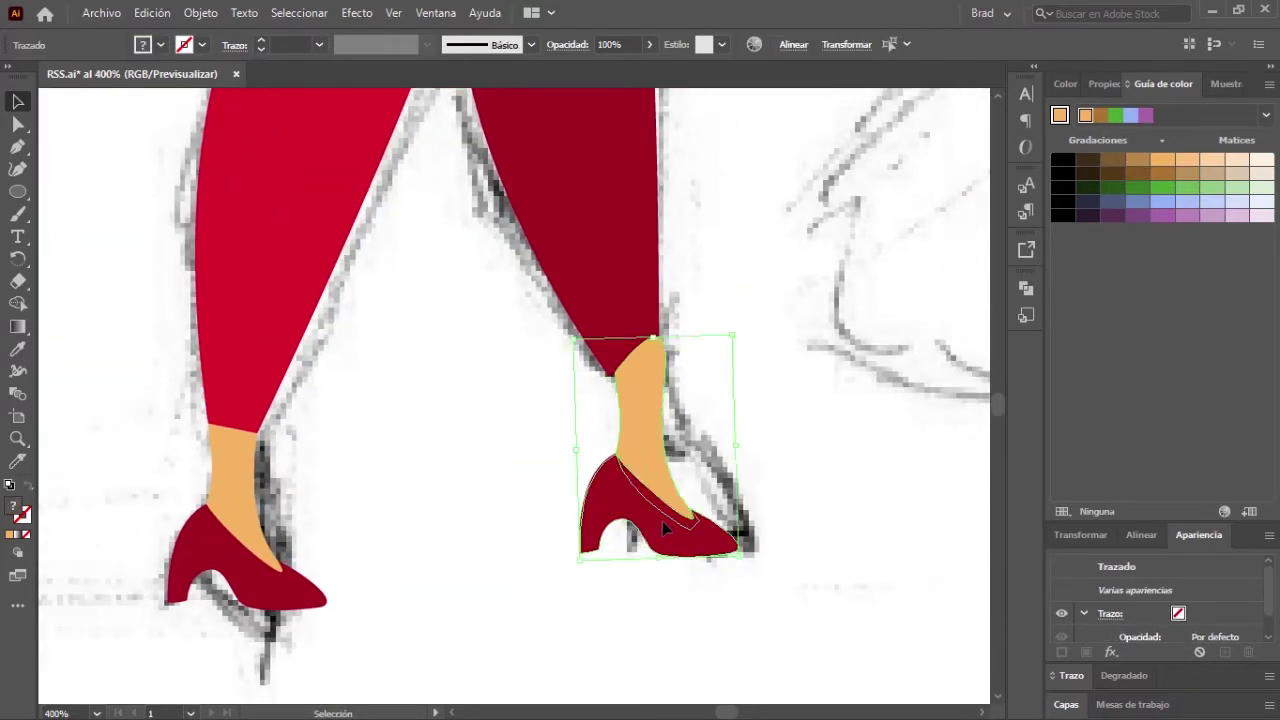
pyautogui.press('a')
pyautogui.hotkey('ctrl', '+')
pyautogui.hotkey('ctrl', '+')
pyautogui.hotkey('ctrl', '+')
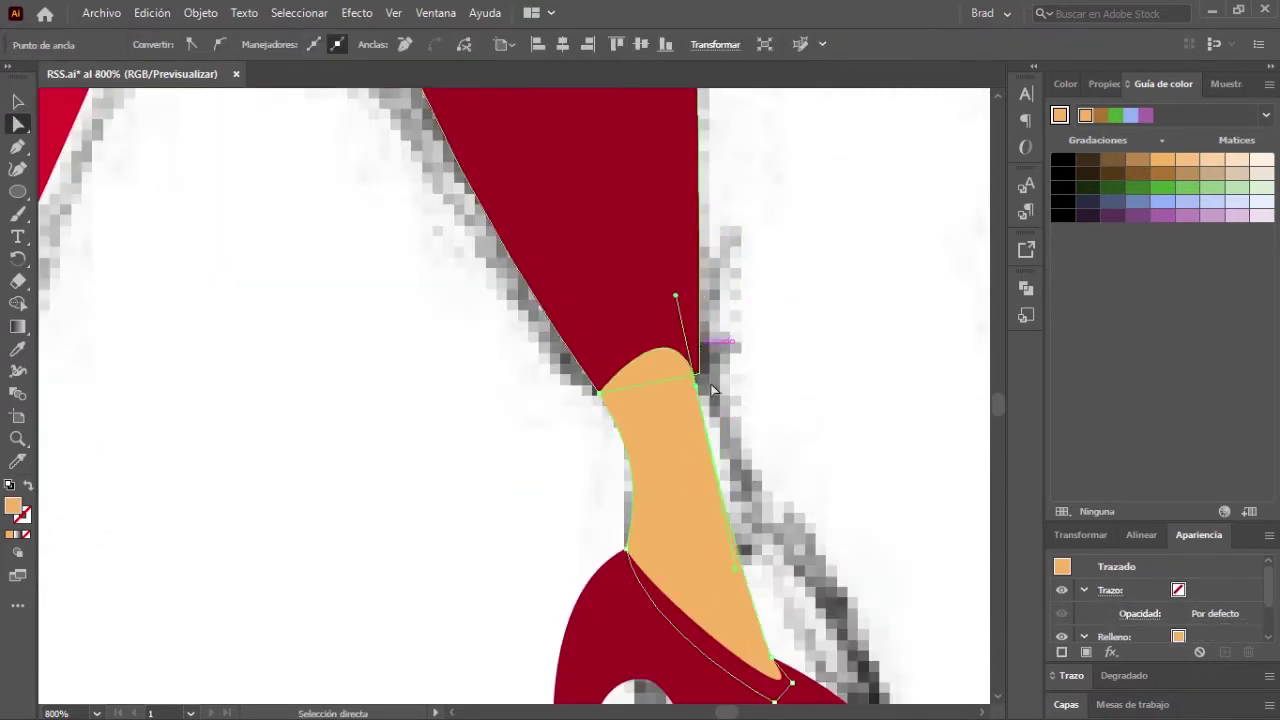
pyautogui.hotkey('ctrl', 'shift', 'a')
pyautogui.hotkey('ctrl', '0')
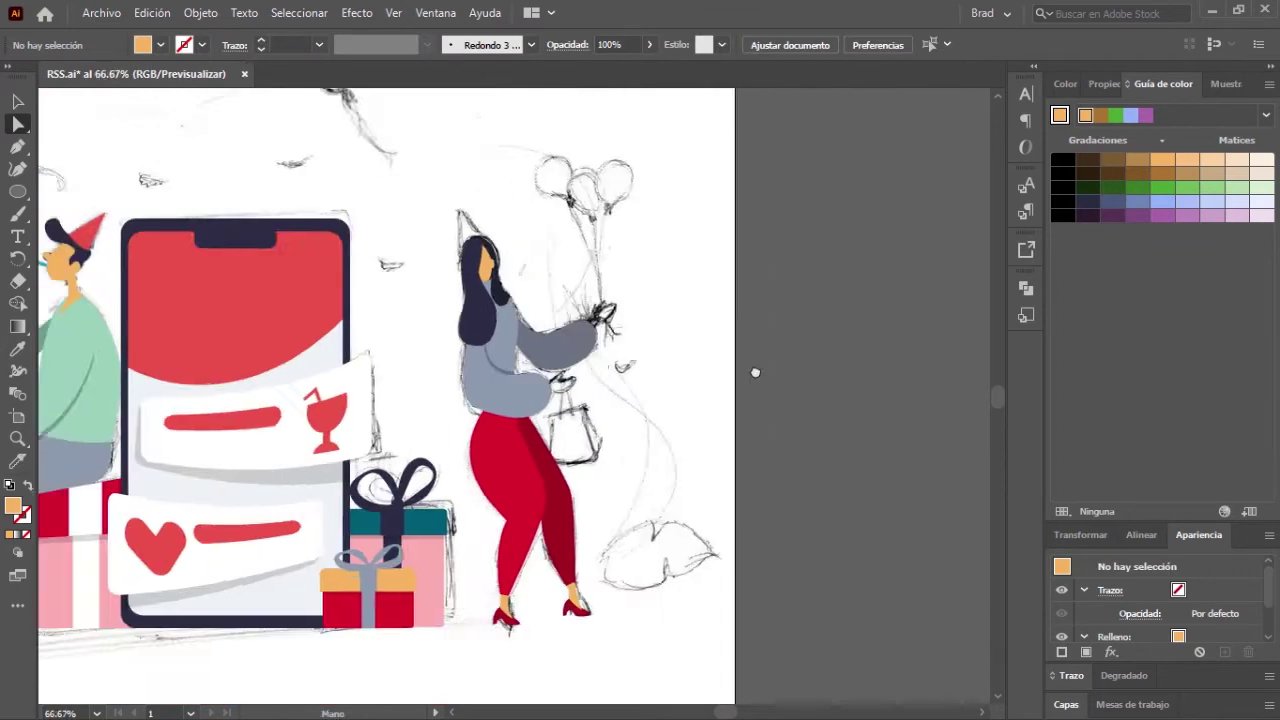
# Step: Pen-draw the outline of the woman's hand that holds the bag
pyautogui.scroll(3, 800, 337)
pyautogui.scroll(3, 800, 337)
pyautogui.press('p')
pyautogui.click(640, 333)
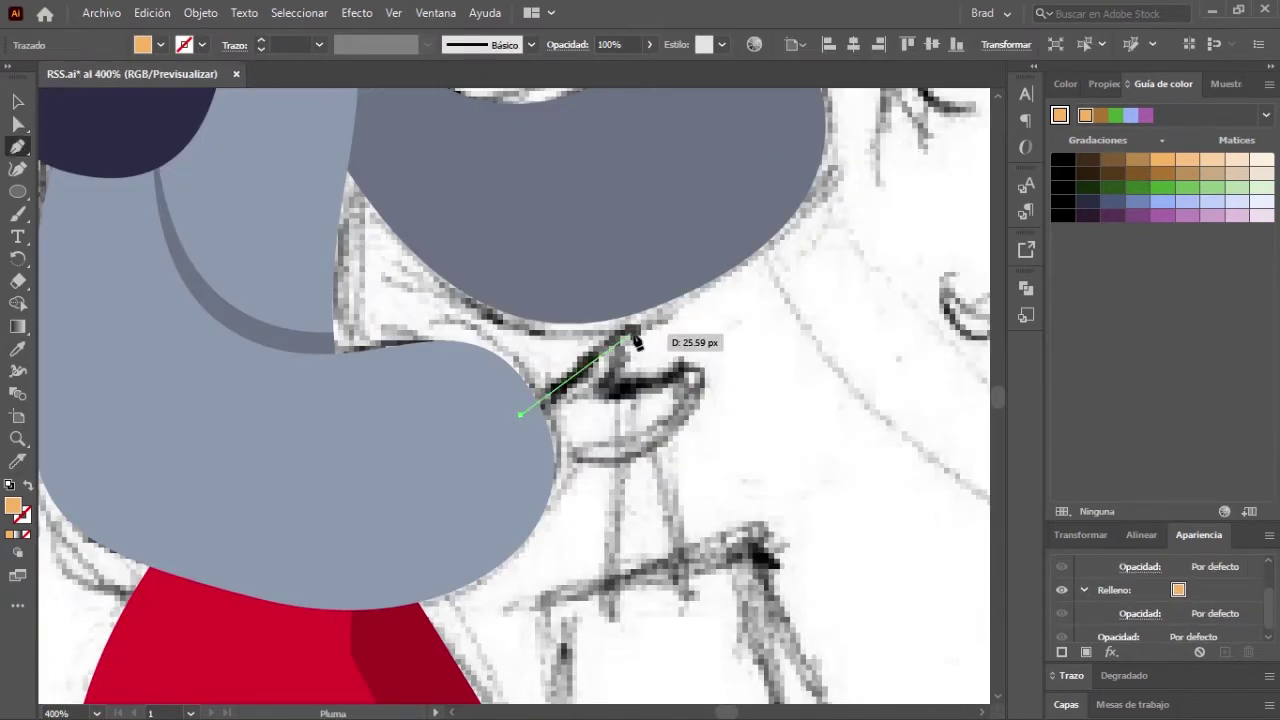
pyautogui.click(598, 392)
pyautogui.click(520, 413)
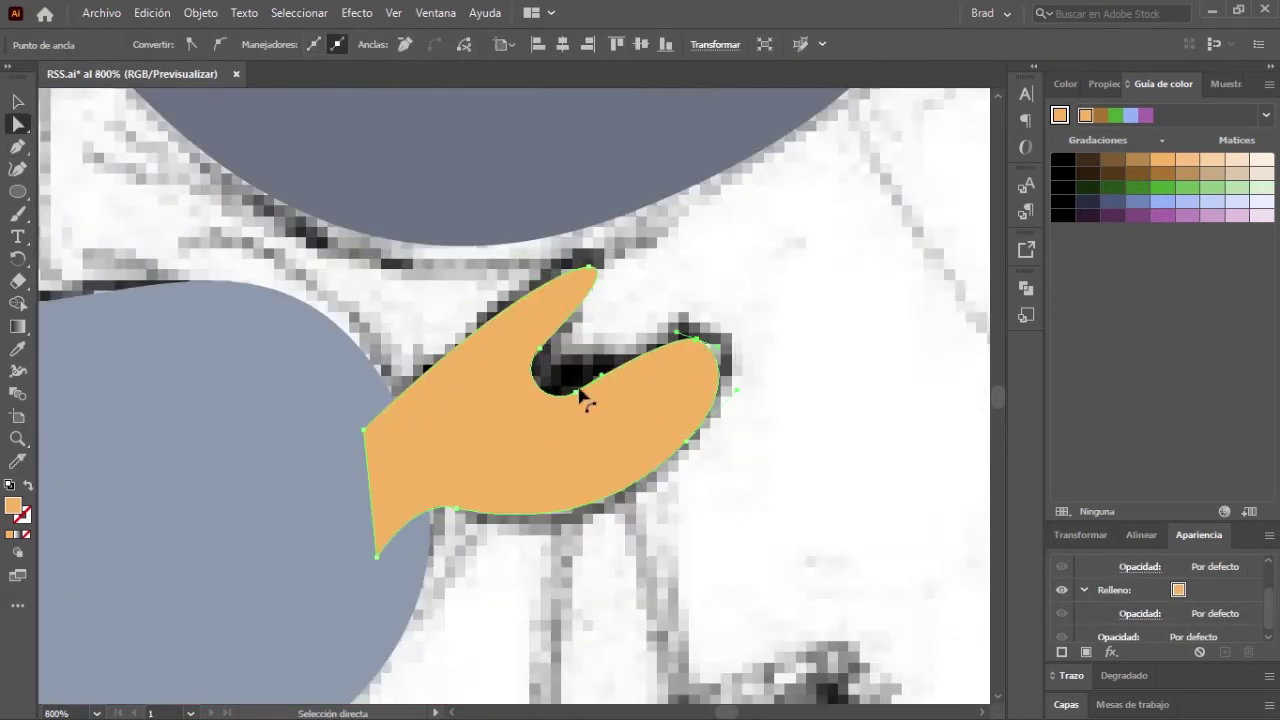
pyautogui.press('v')
# Step: Outline the shopping bag shape beside the hand
pyautogui.hotkey('ctrl', 'shift', 'a')
pyautogui.scroll(-3, 557, 451)
pyautogui.scroll(-3, 557, 451)
pyautogui.scroll(-3, 762, 343)
pyautogui.scroll(5, 762, 343)
pyautogui.press('p')
pyautogui.click(466, 323)
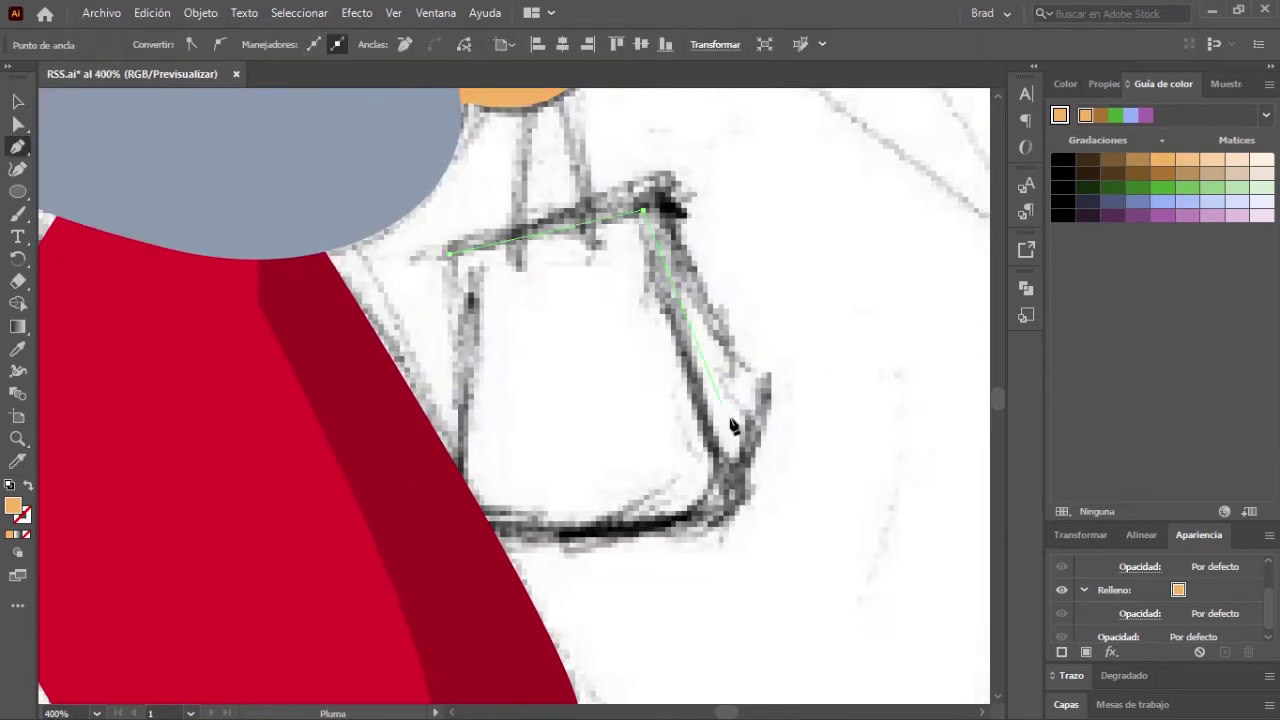
pyautogui.scroll(-3, 466, 323)
pyautogui.scroll(2, 607, 332)
# Step: Fill the bag pink and give its side panel a darker pink
pyautogui.press('v')
pyautogui.scroll(1, 607, 332)
pyautogui.click(598, 420)
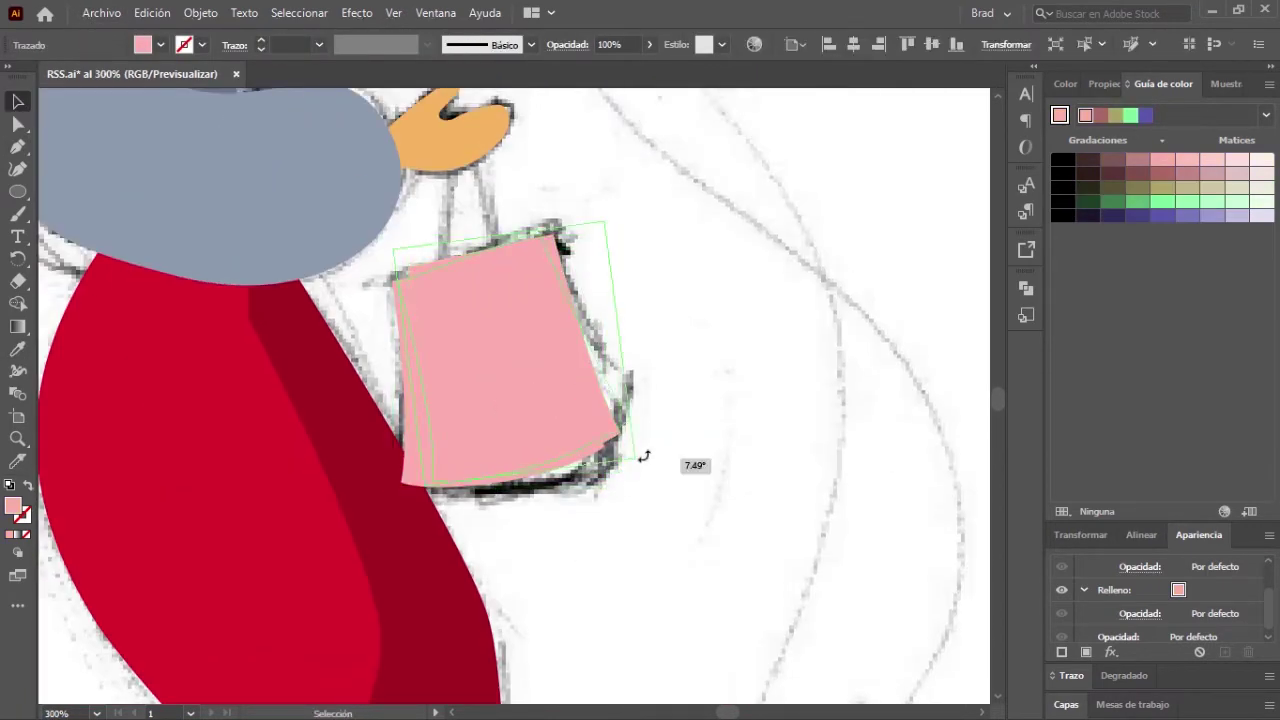
pyautogui.scroll(2, 629, 429)
pyautogui.scroll(2, 617, 494)
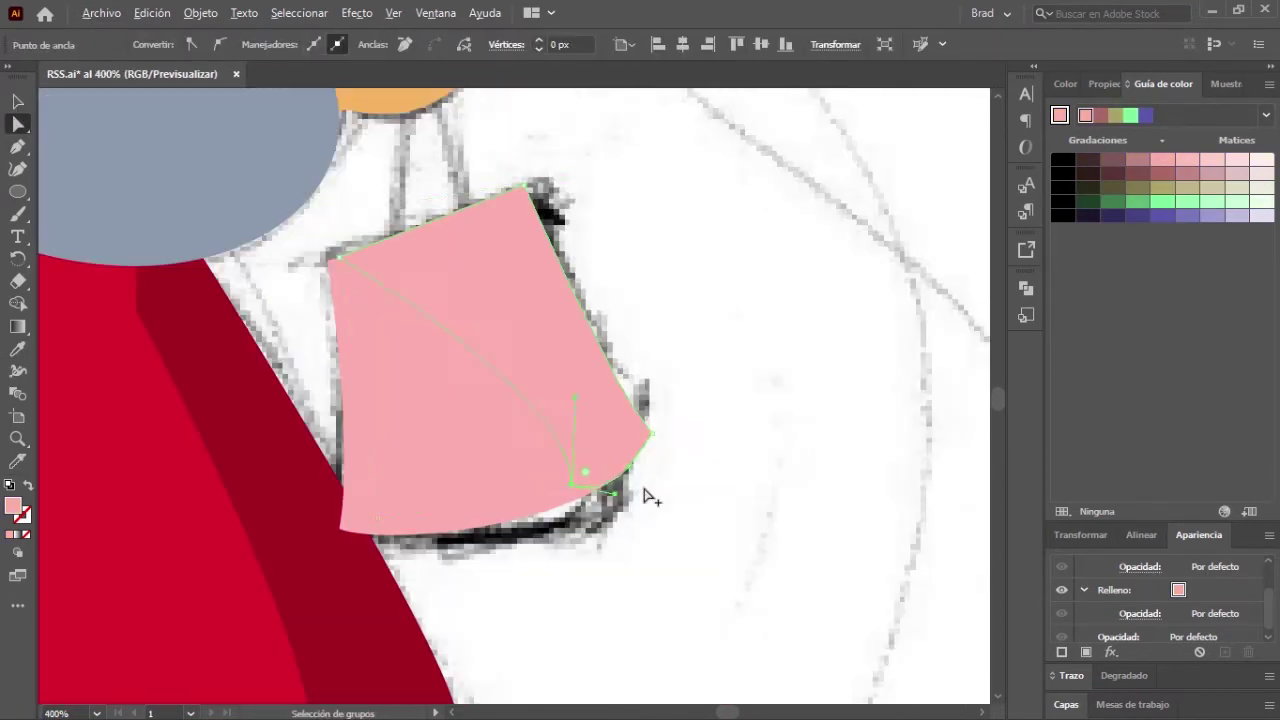
pyautogui.scroll(-2, 617, 494)
pyautogui.click(530, 340)
pyautogui.scroll(3, 530, 340)
pyautogui.scroll(1, 723, 388)
# Step: Draw the bag straps from the bag top and group the two straps
pyautogui.press('p')
pyautogui.click(506, 508)
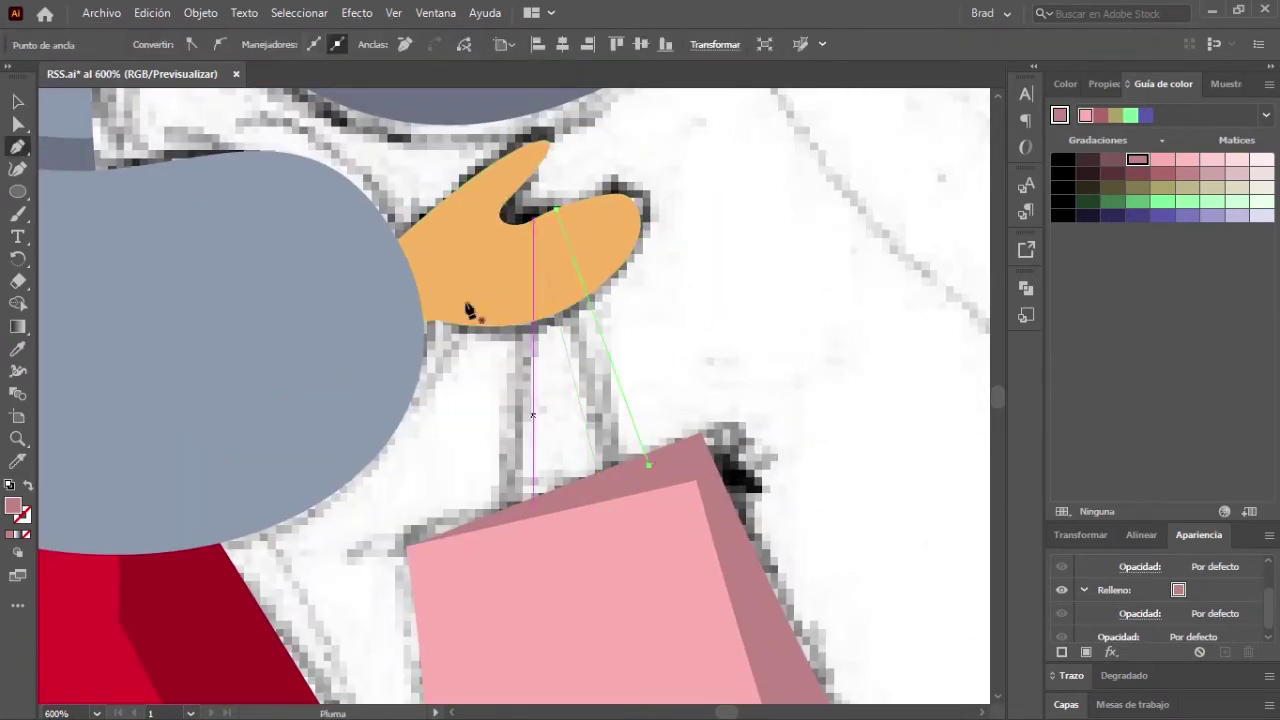
pyautogui.keyDown('shift'); pyautogui.click(590, 370); pyautogui.keyUp('shift')
pyautogui.click(261, 40)
pyautogui.click(200, 12)
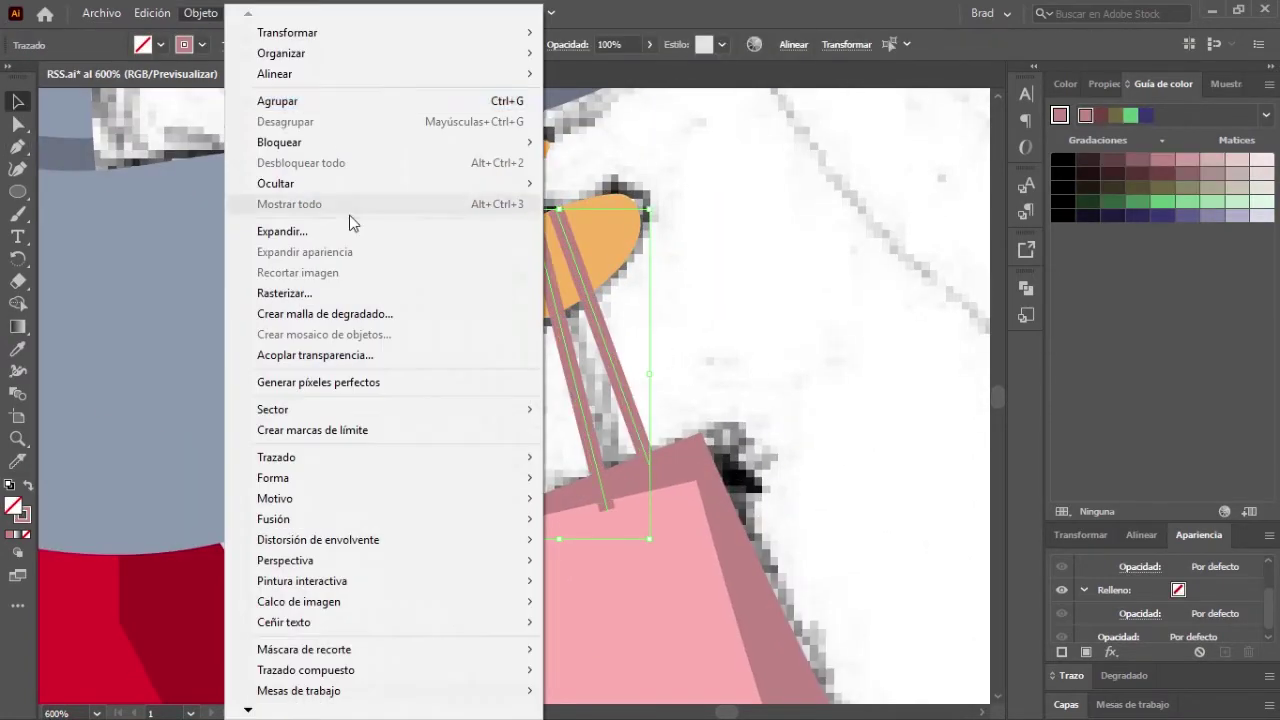
pyautogui.click(300, 97)
pyautogui.scroll(5, 471, 408)
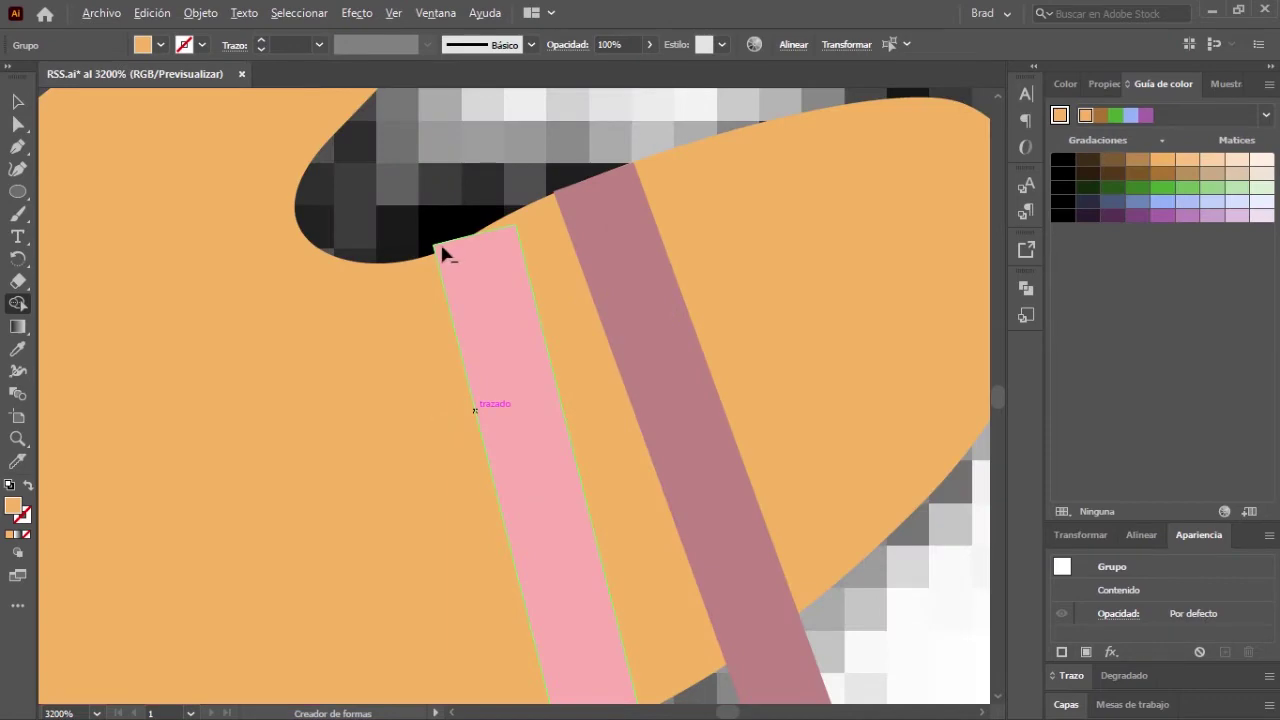
pyautogui.scroll(-8, 437, 251)
pyautogui.scroll(-3, 699, 341)
pyautogui.click(821, 365)
pyautogui.scroll(-2, 821, 365)
pyautogui.scroll(6, 602, 362)
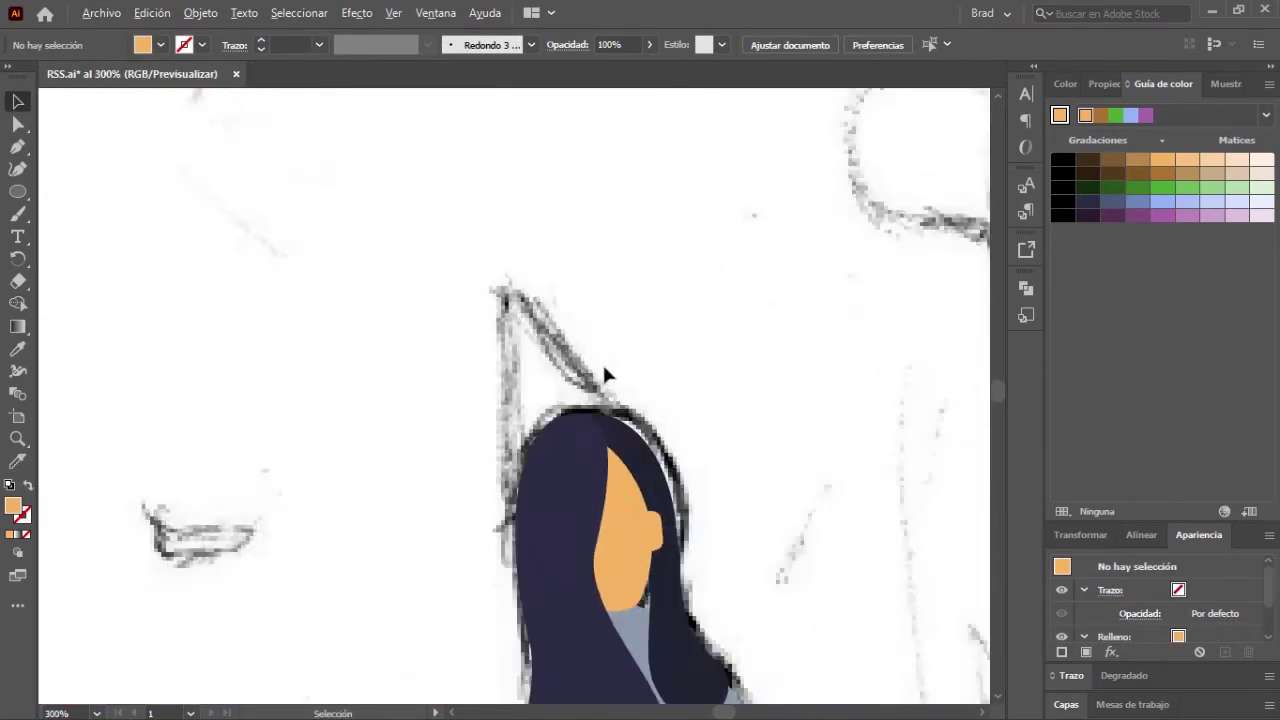
# Step: Draw a triangular party hat and give it the bag's pink colour
pyautogui.press('p')
pyautogui.click(519, 205)
pyautogui.click(665, 374)
pyautogui.click(538, 458)
pyautogui.scroll(-3, 780, 391)
pyautogui.scroll(-3, 542, 275)
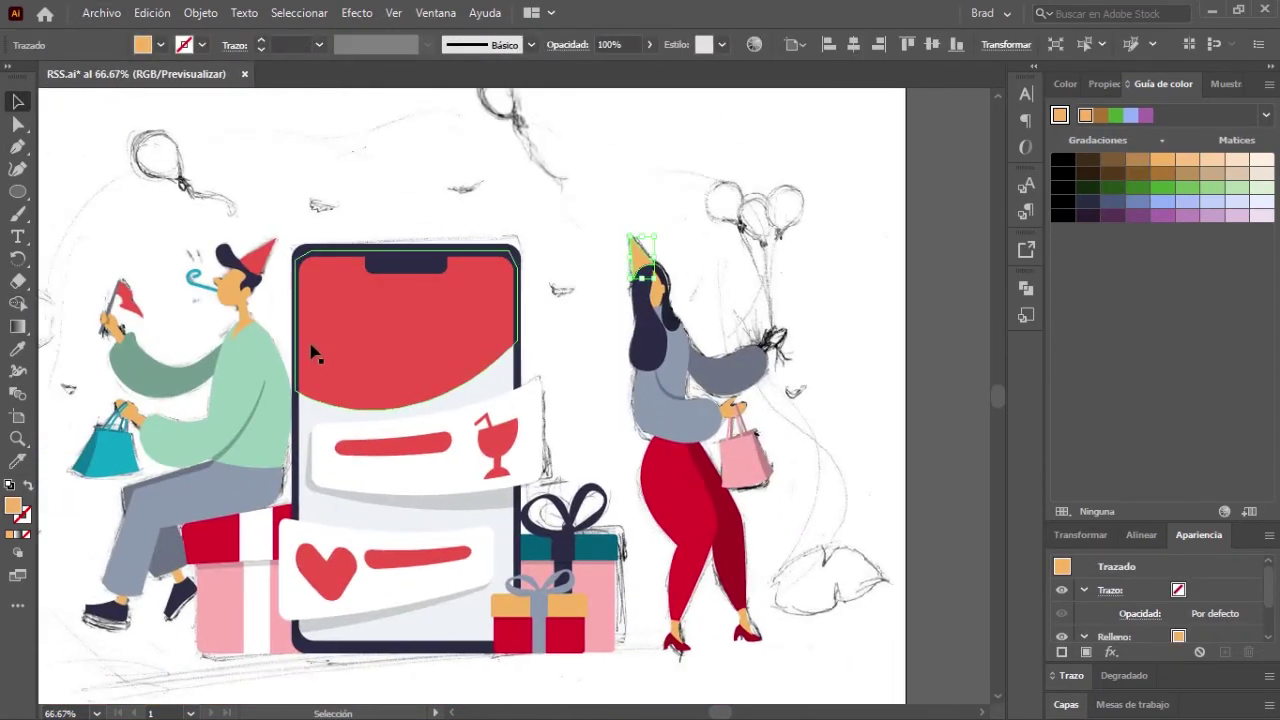
pyautogui.press('i')
pyautogui.click(258, 256)
pyautogui.click(737, 456)
pyautogui.press('v')
# Step: Trace the raised hand over the sketch and copy the other hand's skin tone onto it
pyautogui.scroll(-2, 561, 231)
pyautogui.scroll(1, 561, 231)
pyautogui.scroll(-1, 561, 231)
pyautogui.scroll(1, 561, 231)
pyautogui.hscroll(-1, 874, 290)
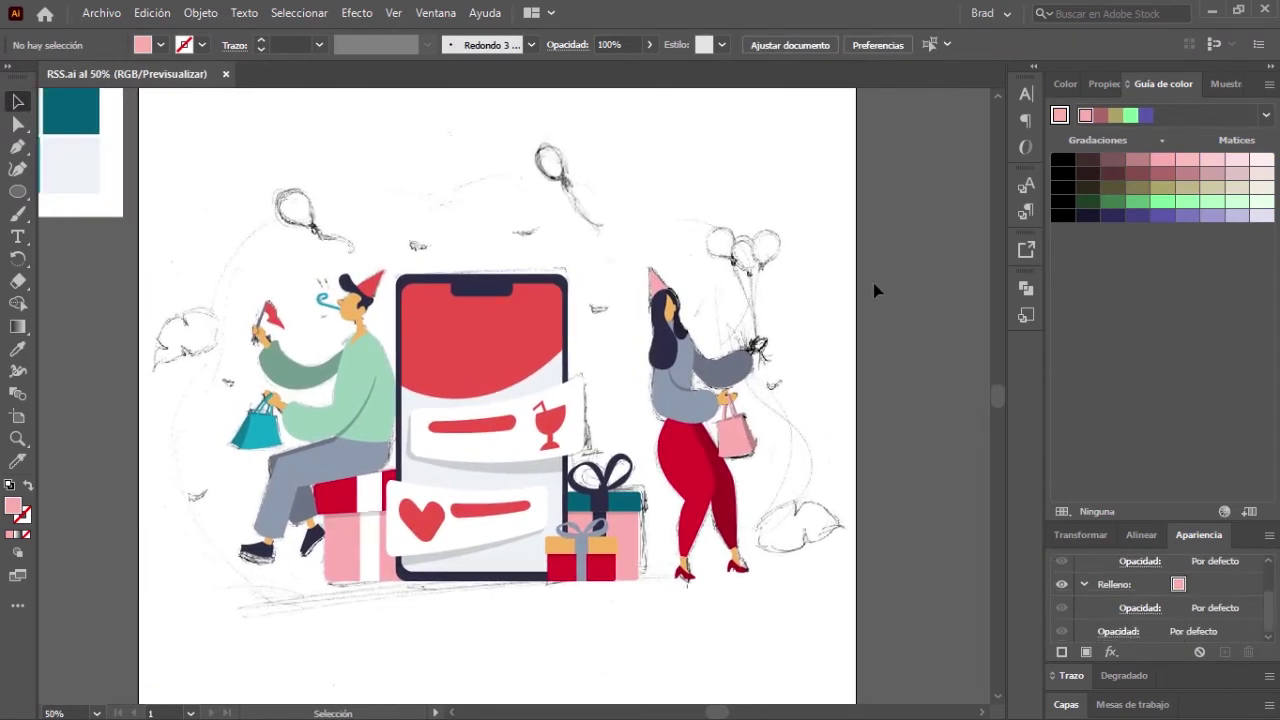
pyautogui.scroll(2, 640, 337)
pyautogui.scroll(2, 640, 337)
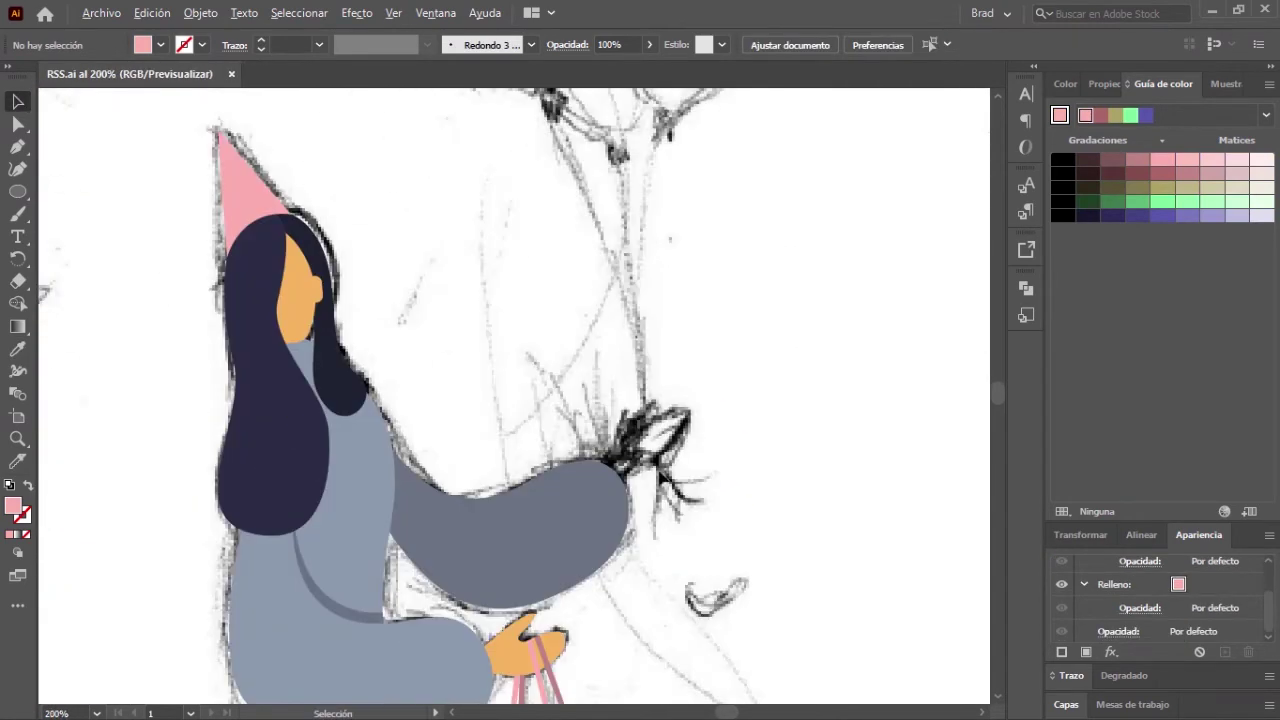
pyautogui.scroll(2, 557, 345)
pyautogui.press('p')
pyautogui.moveTo(620, 407); pyautogui.dragTo(685, 381)
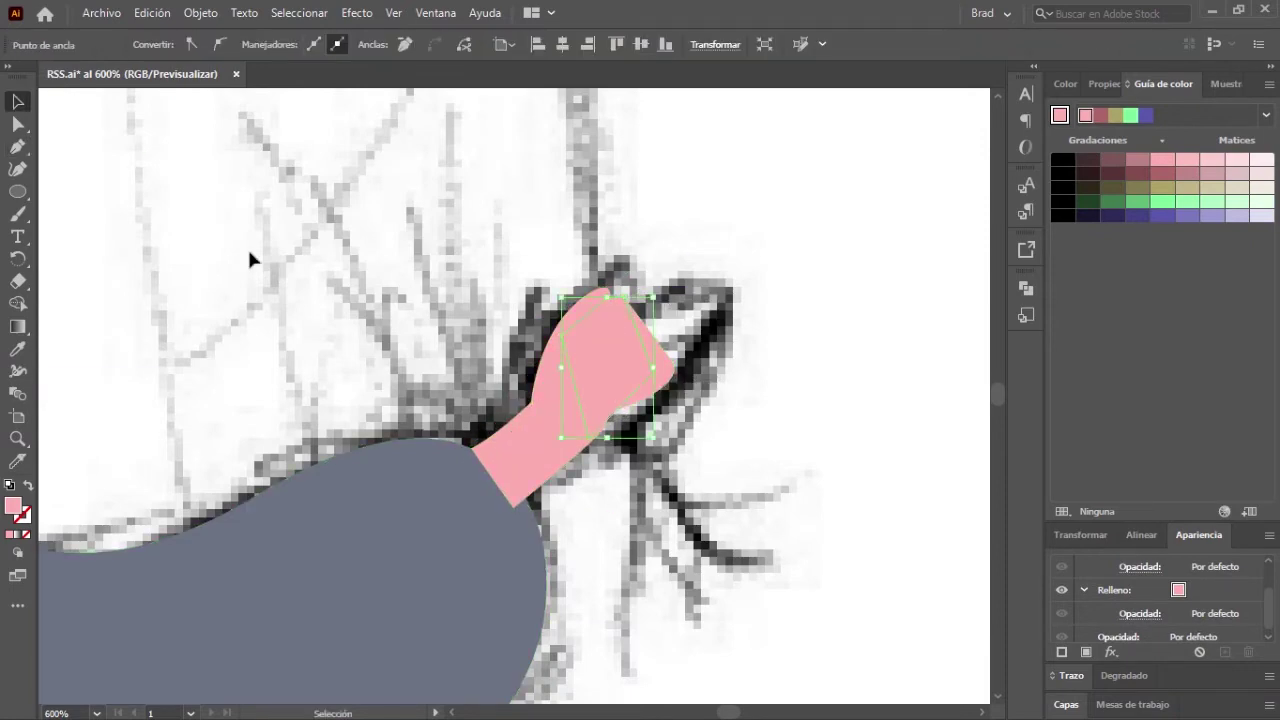
pyautogui.scroll(-3, 250, 260)
pyautogui.scroll(2, 500, 400)
pyautogui.press('i')
pyautogui.click(1139, 163)
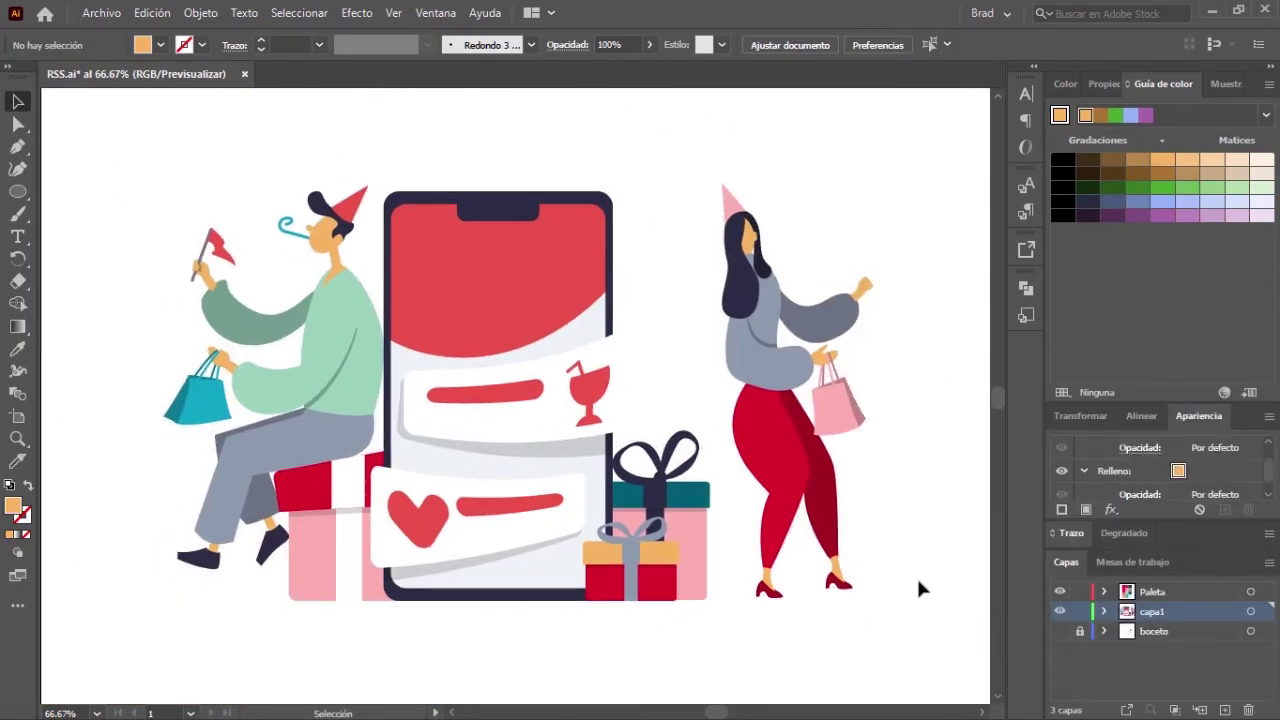
# Step: Toggle the coloured artwork and sketch layers' visibility, leaving the sketch layer hidden
pyautogui.click(1059, 611)
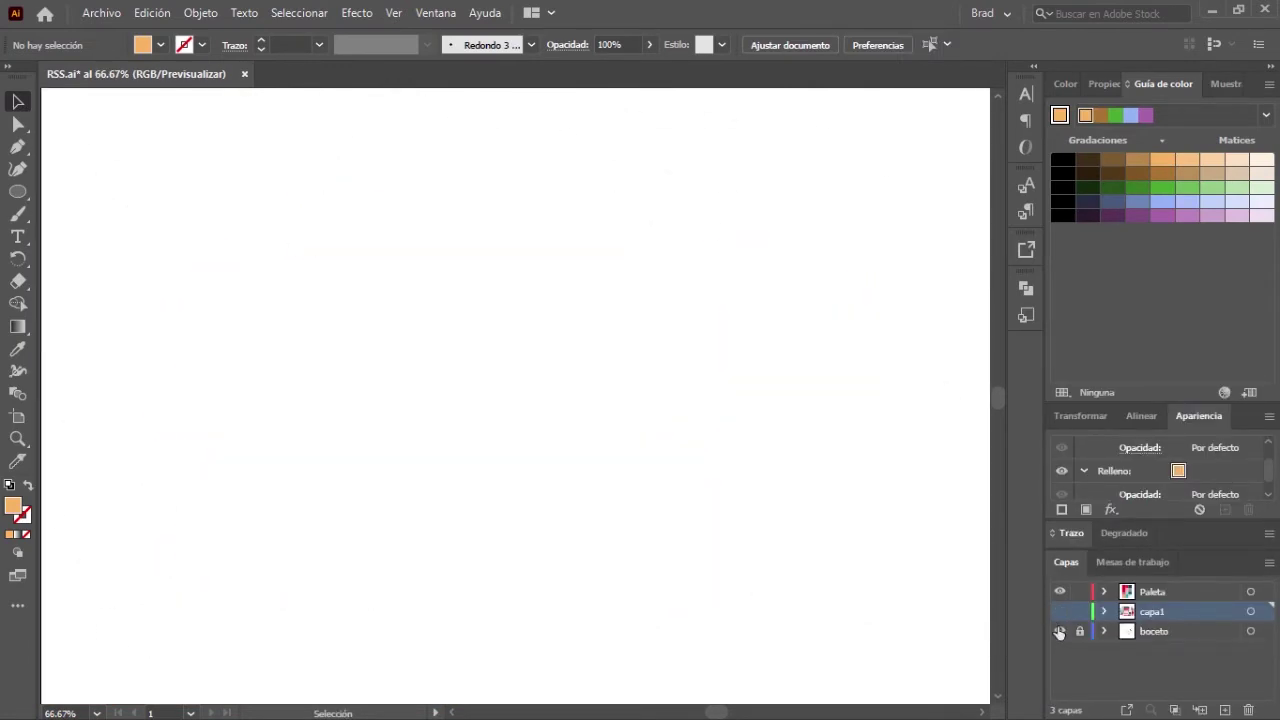
pyautogui.click(1059, 631)
pyautogui.click(1059, 611)
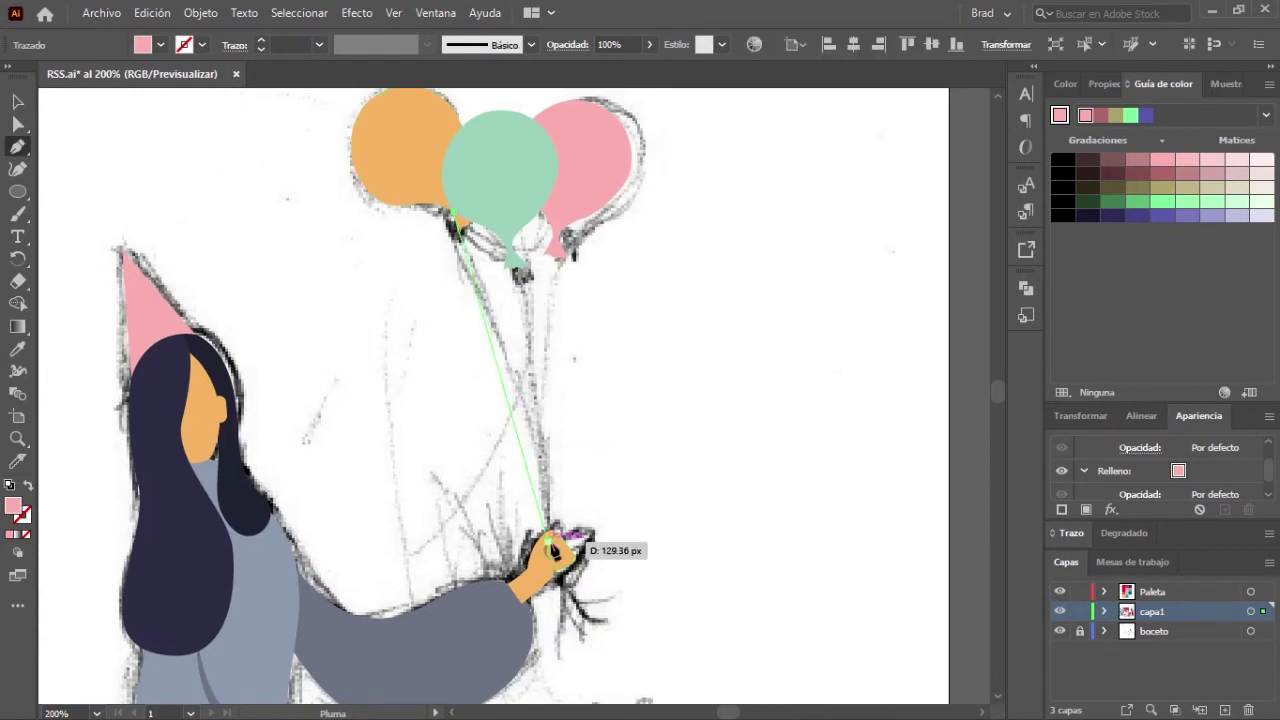
# Step: Draw a string from the pink balloon to the hand and turn the strings into thin strokes
pyautogui.moveTo(553, 548); pyautogui.dragTo(563, 545)
pyautogui.click(563, 155)
pyautogui.click(542, 318)
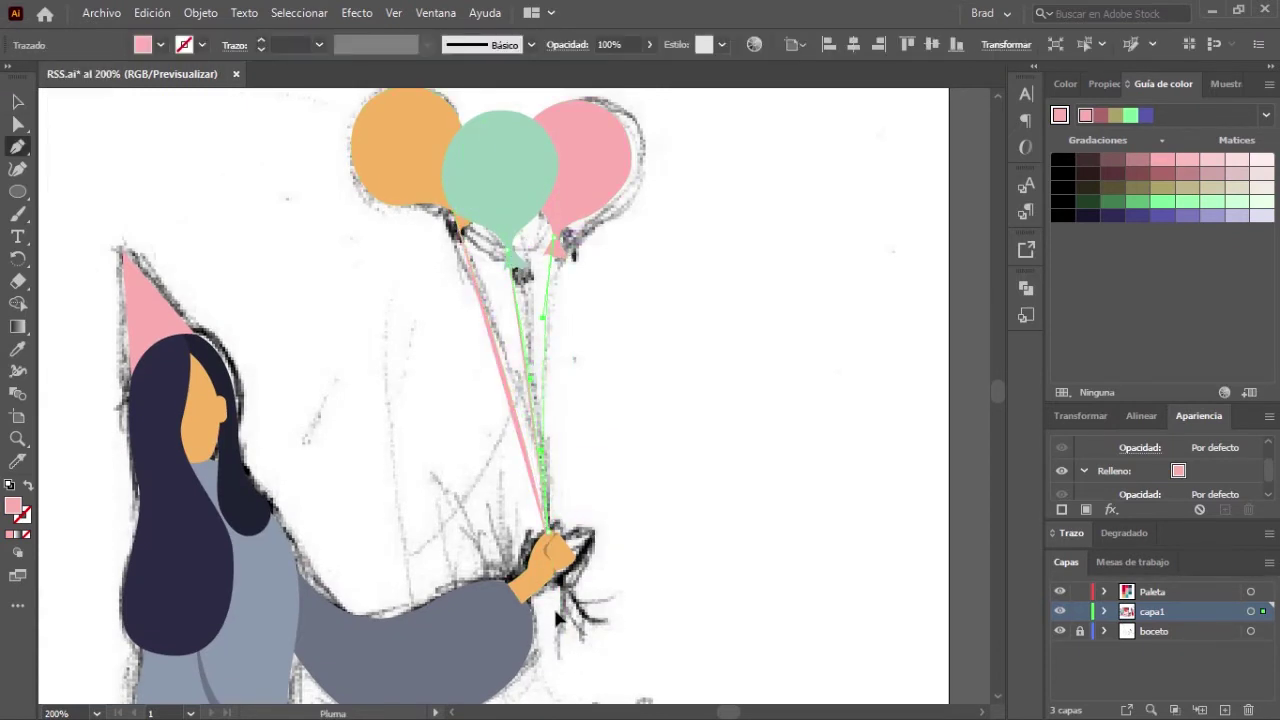
pyautogui.press('v')
pyautogui.moveTo(398, 337); pyautogui.dragTo(741, 418)
pyautogui.hotkey('shift', 'x')
# Step: Add two curved loose string ends dangling below the hand
pyautogui.hscroll(1, 960, 274)
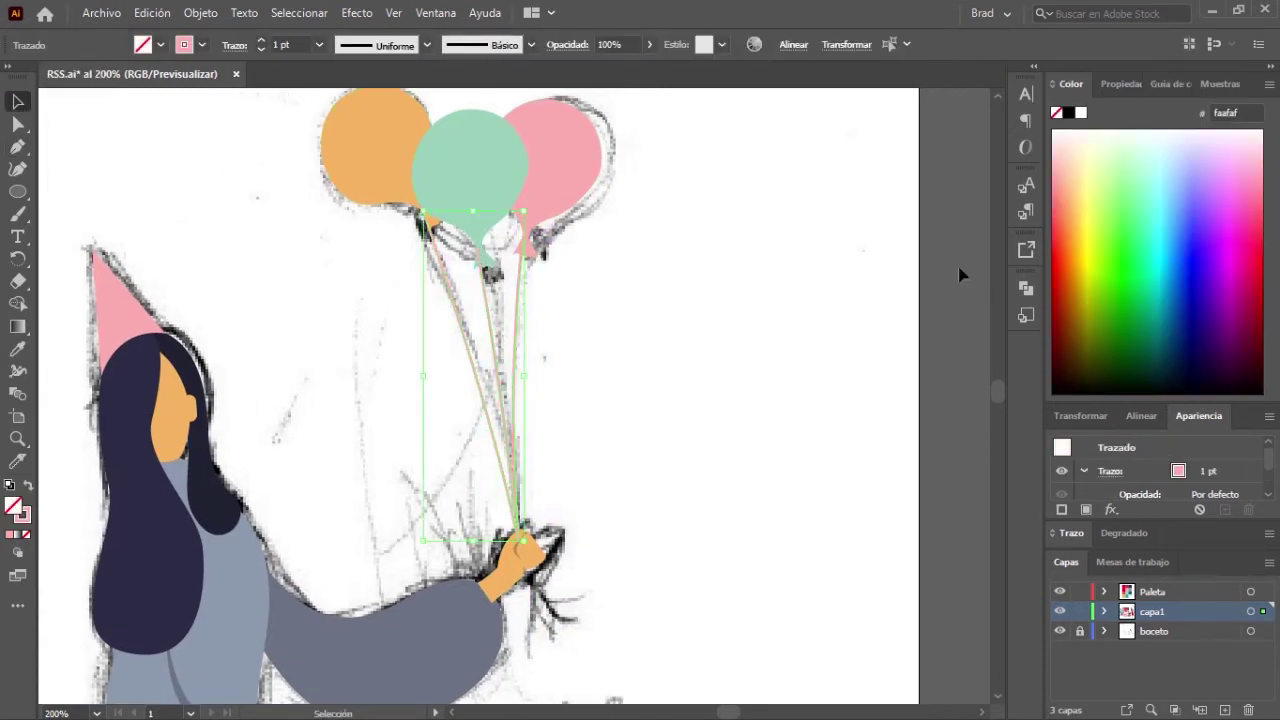
pyautogui.hotkey('ctrl', 'shift', 'a')
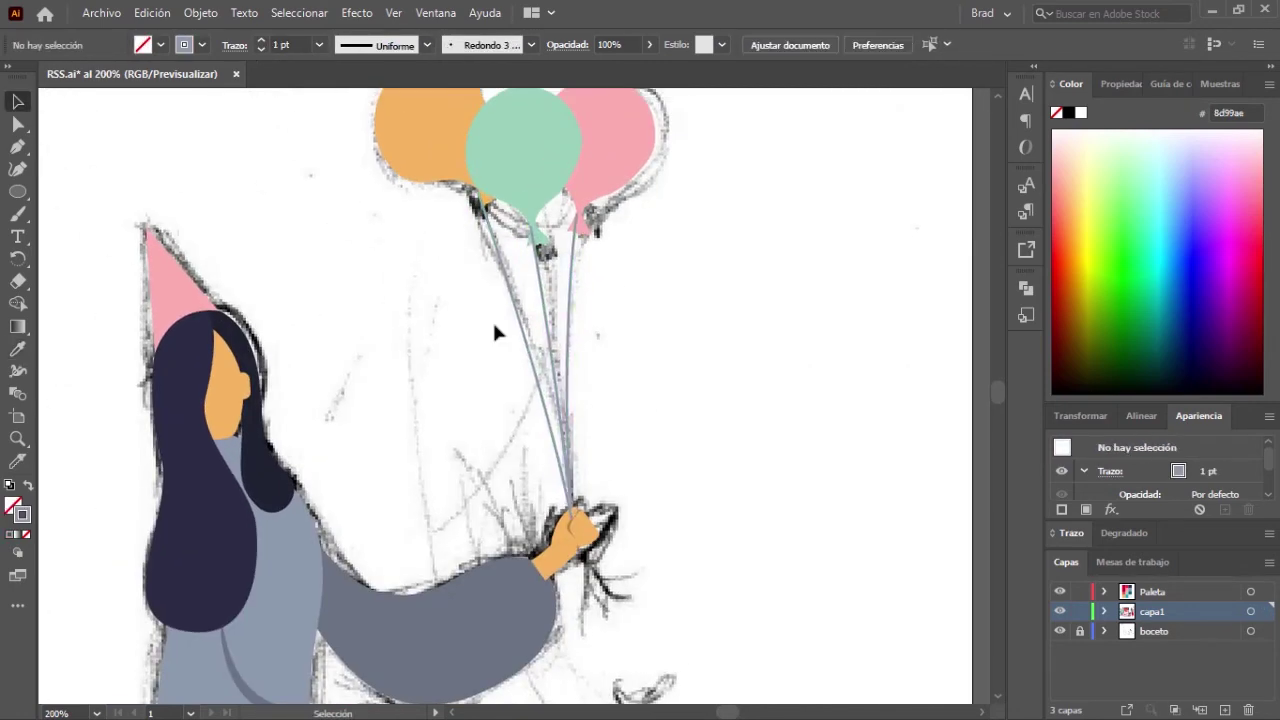
pyautogui.scroll(5, 492, 319)
pyautogui.press('p')
pyautogui.click(545, 389)
pyautogui.moveTo(515, 462); pyautogui.dragTo(530, 472)
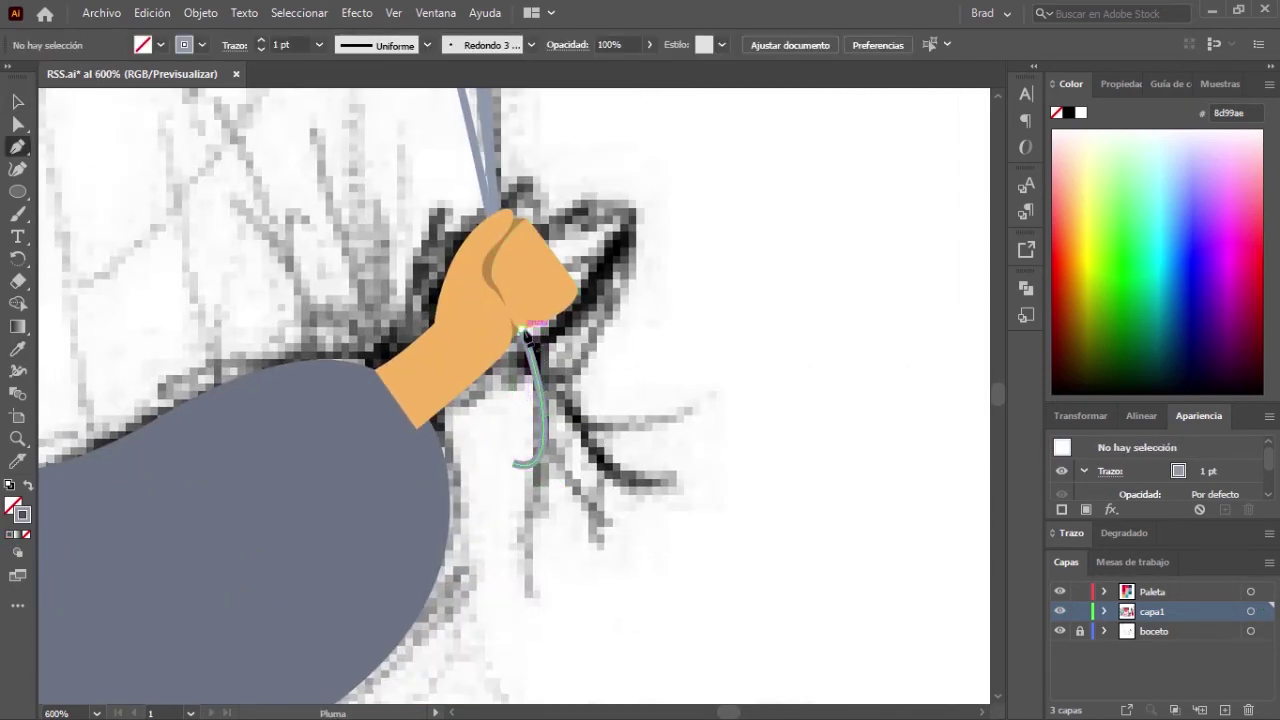
pyautogui.click(527, 340)
pyautogui.moveTo(645, 388); pyautogui.dragTo(662, 372)
pyautogui.scroll(-5, 476, 314)
# Step: Draw a curved string under the lone mint balloon and give it the grey string colour
pyautogui.hotkey('ctrl', '0')
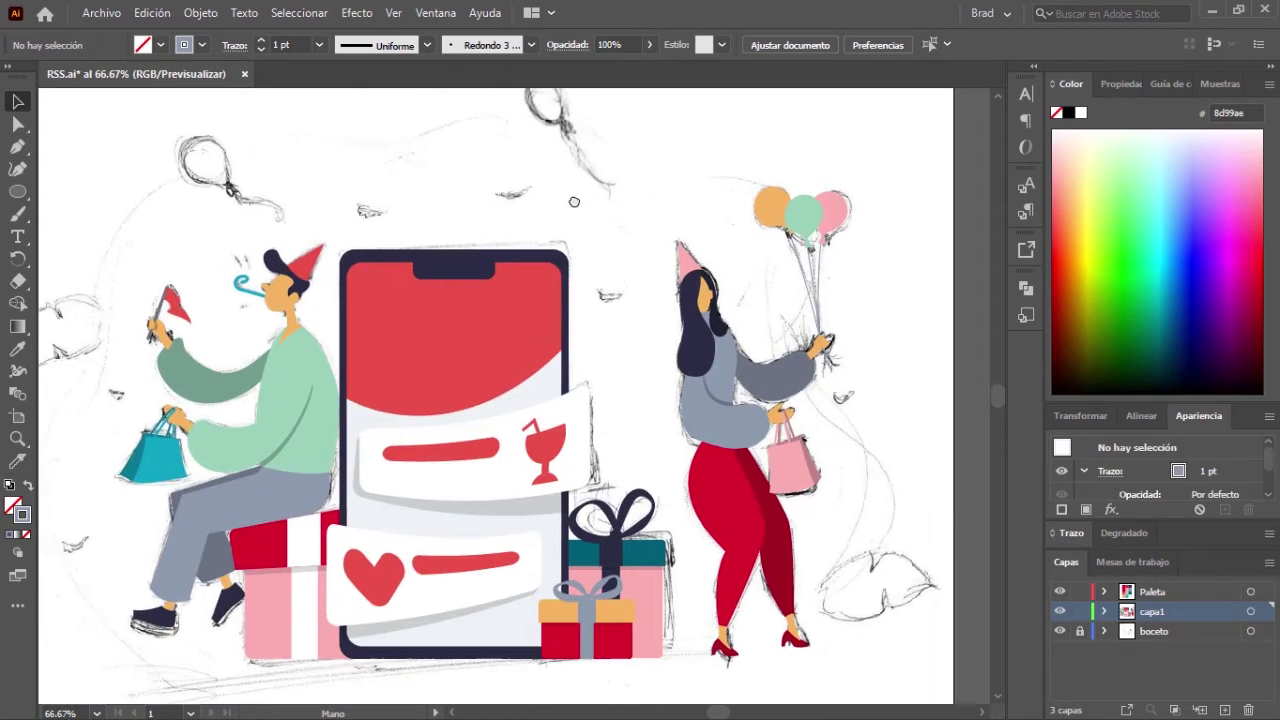
pyautogui.scroll(5, 560, 300)
pyautogui.moveTo(600, 300); pyautogui.dragTo(524, 252)
pyautogui.scroll(-2, 489, 302)
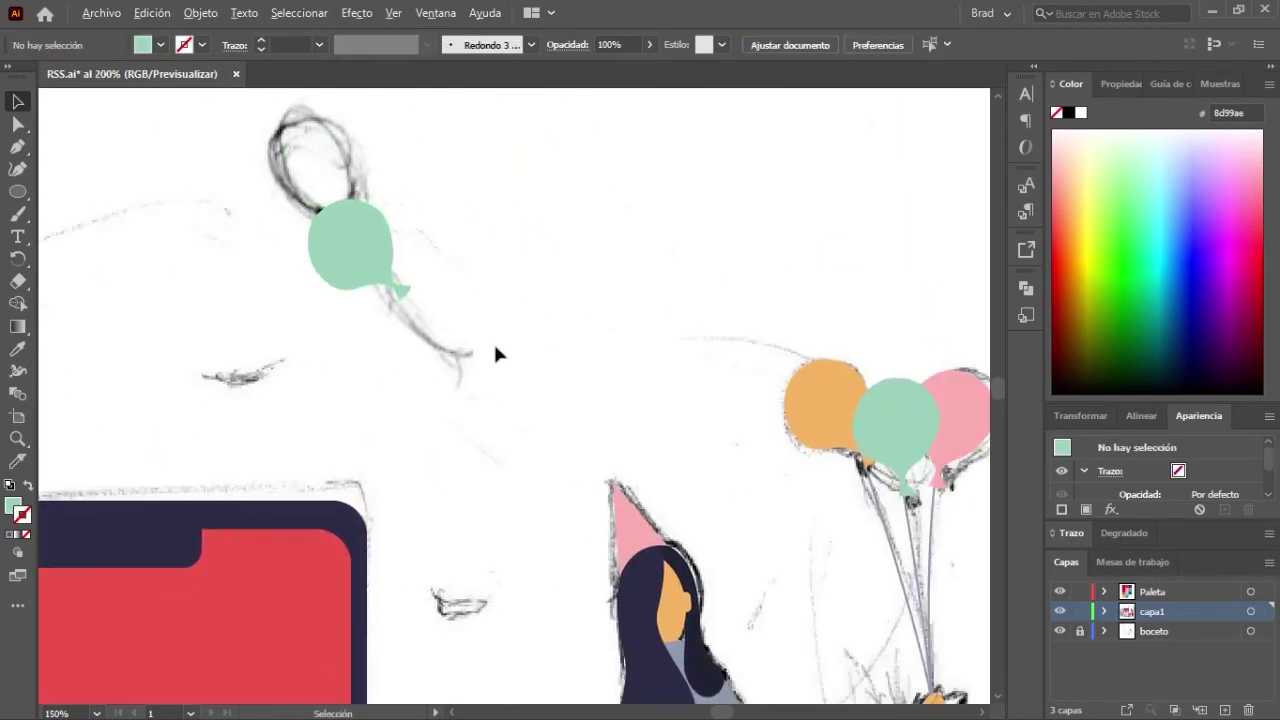
pyautogui.scroll(3, 489, 302)
pyautogui.press('p')
pyautogui.moveTo(240, 200); pyautogui.dragTo(420, 300)
pyautogui.click(470, 356)
pyautogui.press('i')
pyautogui.press('v')
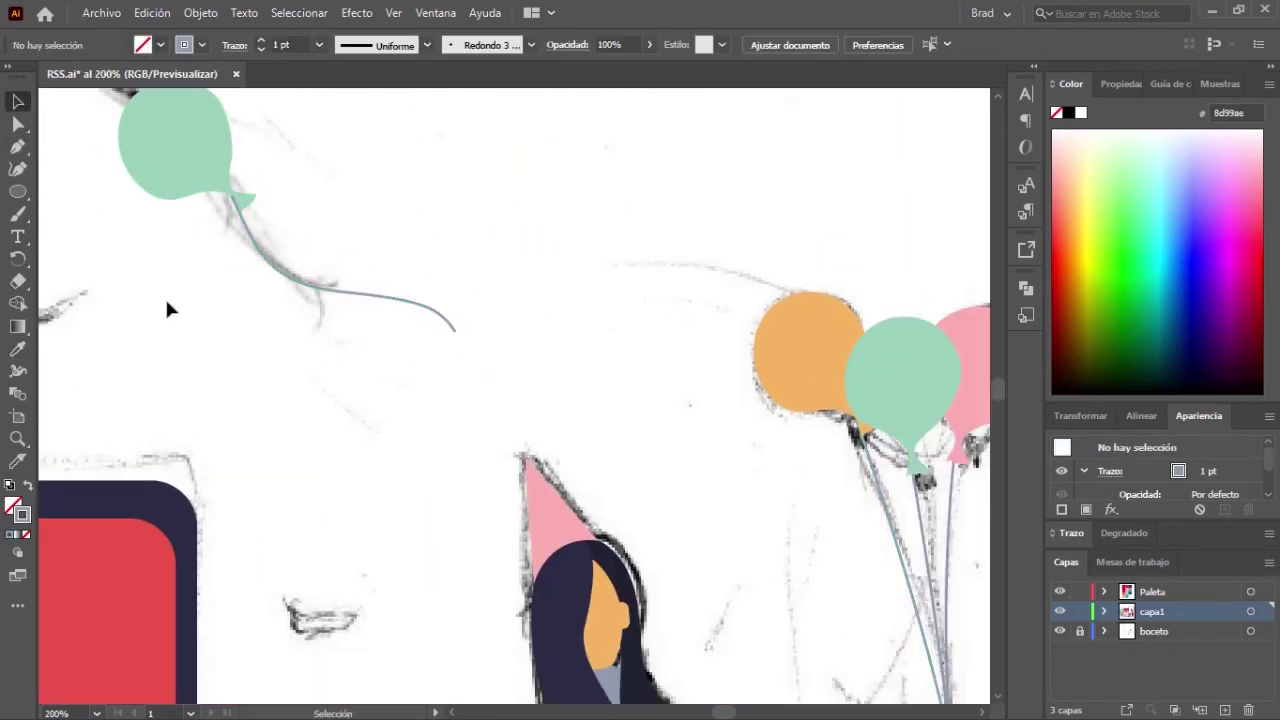
# Step: Inspect the strings and select the small string piece at the hand
pyautogui.scroll(3, 517, 349)
pyautogui.scroll(-2, 409, 274)
pyautogui.hscroll(5, 704, 411)
pyautogui.scroll(-3, 704, 411)
pyautogui.click(704, 411)
pyautogui.scroll(3, 704, 411)
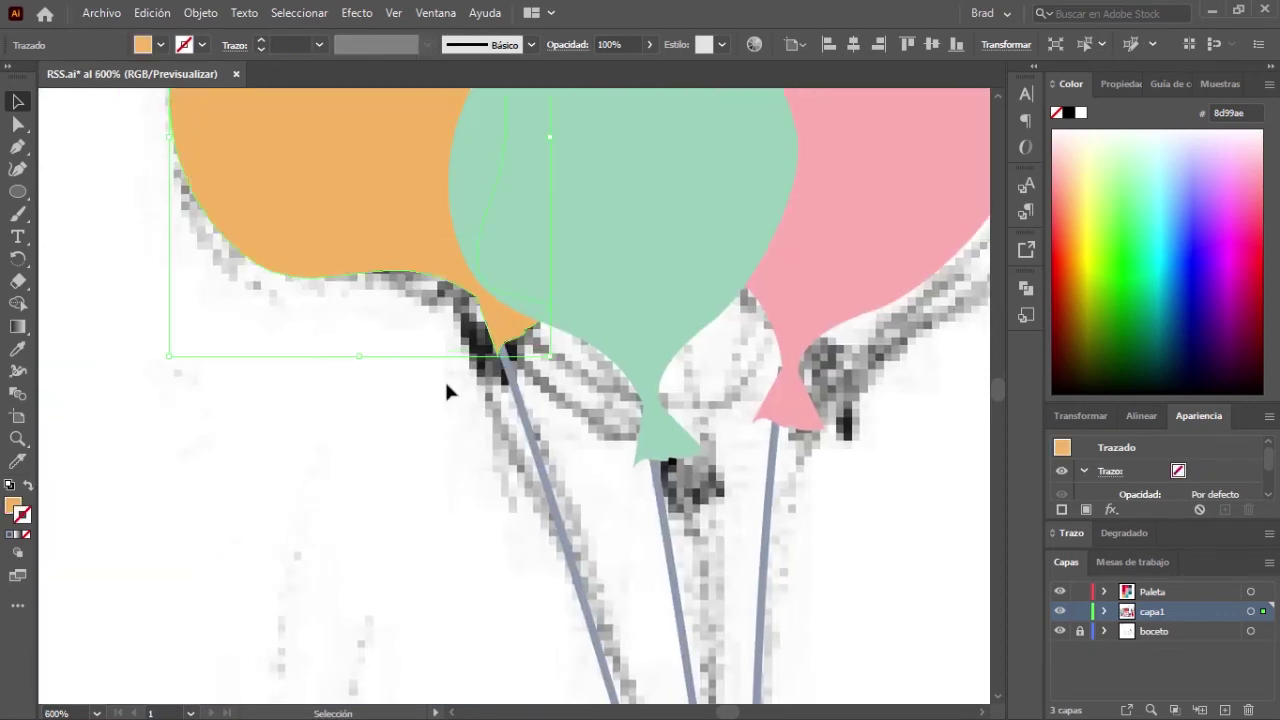
pyautogui.scroll(-5, 620, 317)
pyautogui.hscroll(3, 600, 300)
pyautogui.click(603, 171)
pyautogui.hscroll(-3, 686, 174)
pyautogui.scroll(3, 325, 112)
pyautogui.scroll(-4, 365, 236)
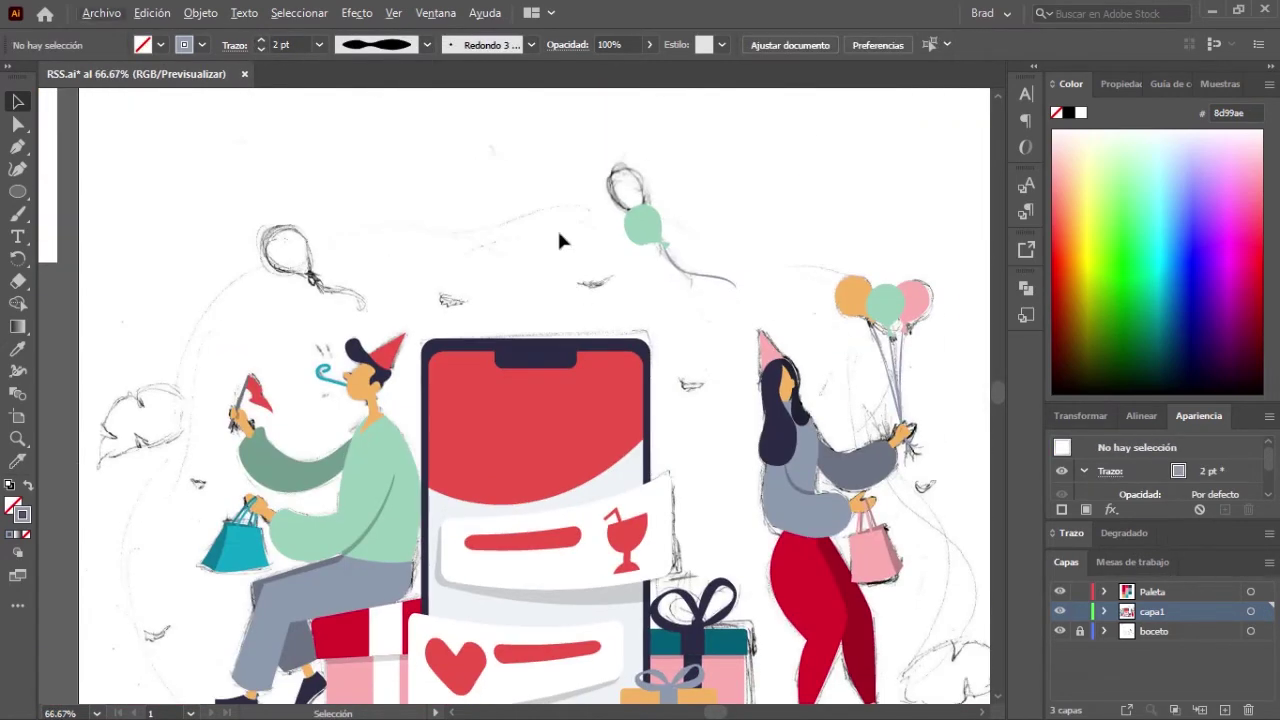
# Step: Tilt the balloon group a few degrees
pyautogui.click(643, 225)
pyautogui.scroll(2, 650, 230)
pyautogui.rightClick(372, 260)
pyautogui.press('Escape')
pyautogui.moveTo(484, 198); pyautogui.dragTo(476, 194)
pyautogui.scroll(-5, 476, 194)
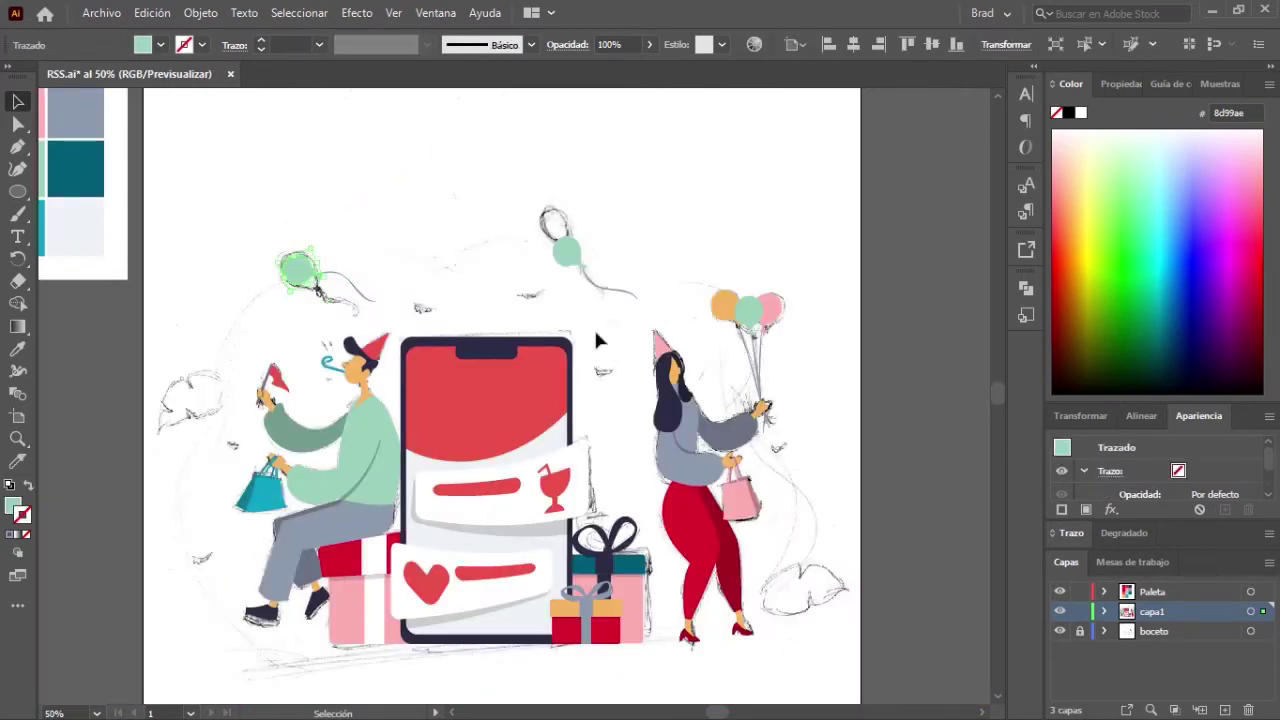
pyautogui.click(343, 189)
pyautogui.hscroll(2, 343, 189)
pyautogui.hscroll(1, 512, 264)
# Step: Extend a pink leaf shape near the woman with a curve and adjust its stacking order
pyautogui.click(688, 440)
pyautogui.scroll(2, 700, 443)
pyautogui.hscroll(1, 720, 530)
pyautogui.scroll(3, 571, 380)
pyautogui.scroll(-5, 795, 398)
pyautogui.hscroll(2, 900, 440)
pyautogui.hscroll(-1, 903, 443)
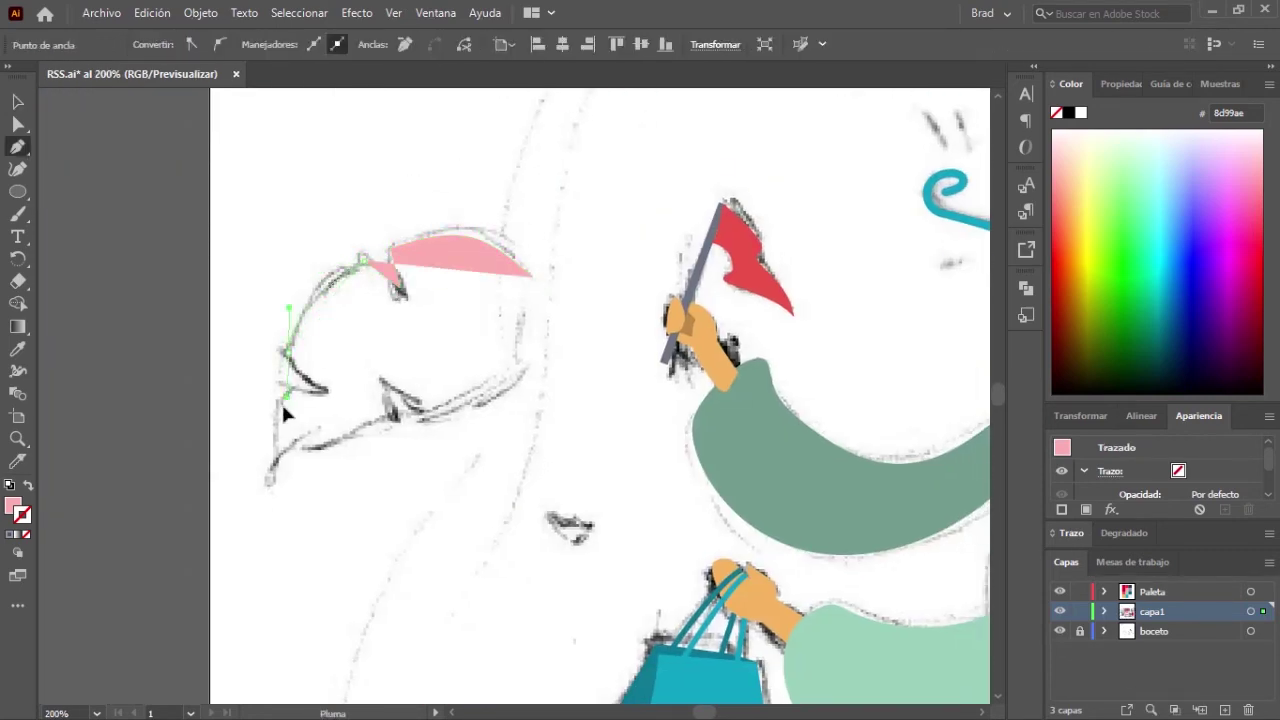
pyautogui.moveTo(269, 479); pyautogui.dragTo(268, 521)
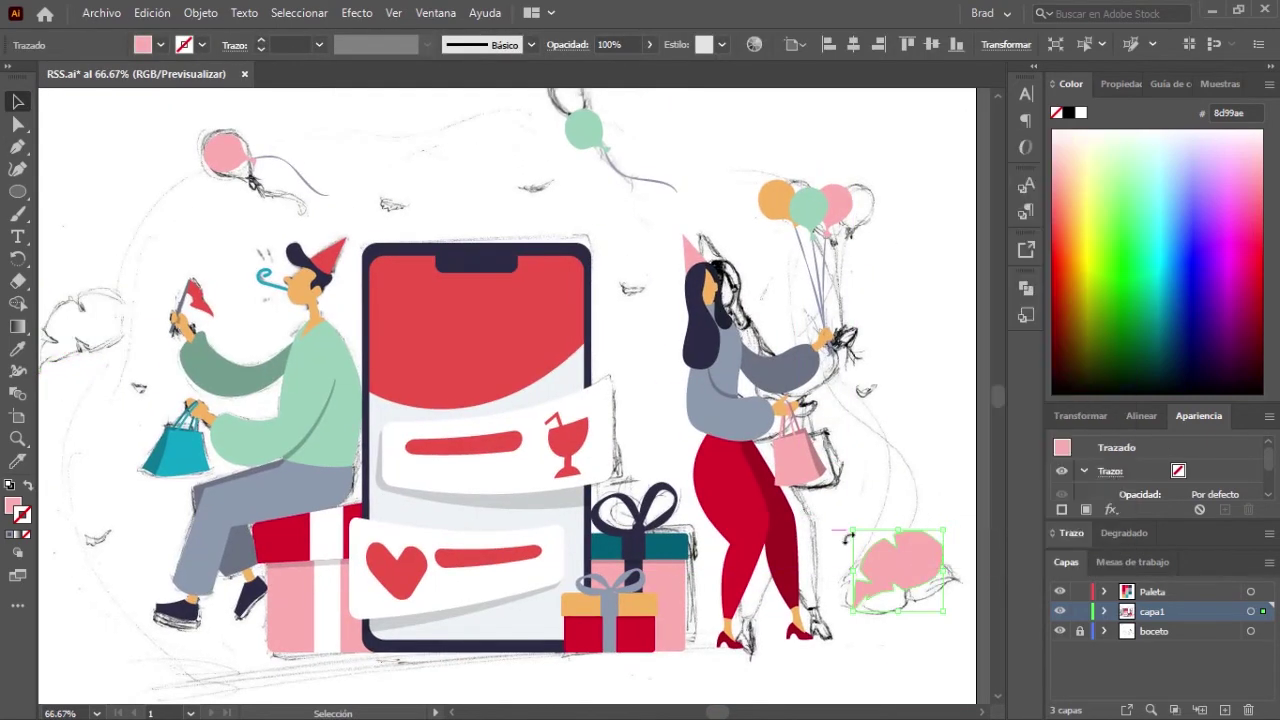
pyautogui.rightClick(880, 548)
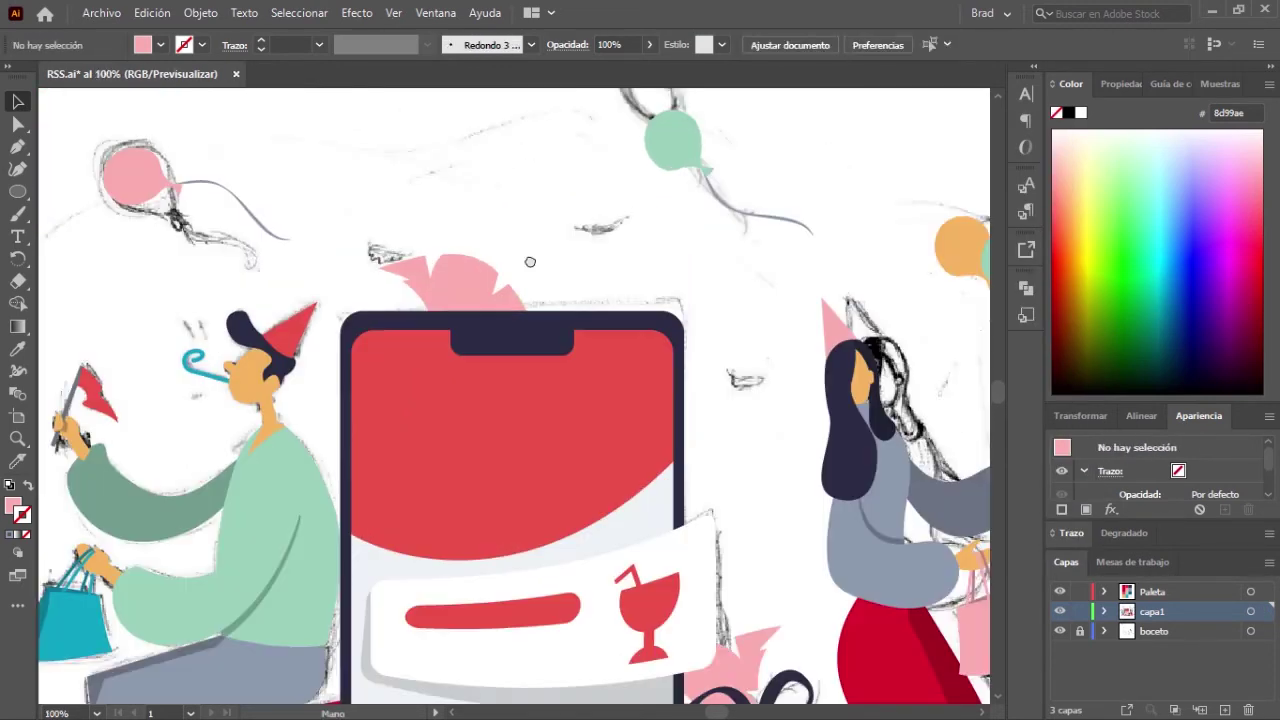
# Step: Place a pink leaf above the phone and begin outlining a background blob around the figures
pyautogui.moveTo(538, 283); pyautogui.dragTo(520, 225)
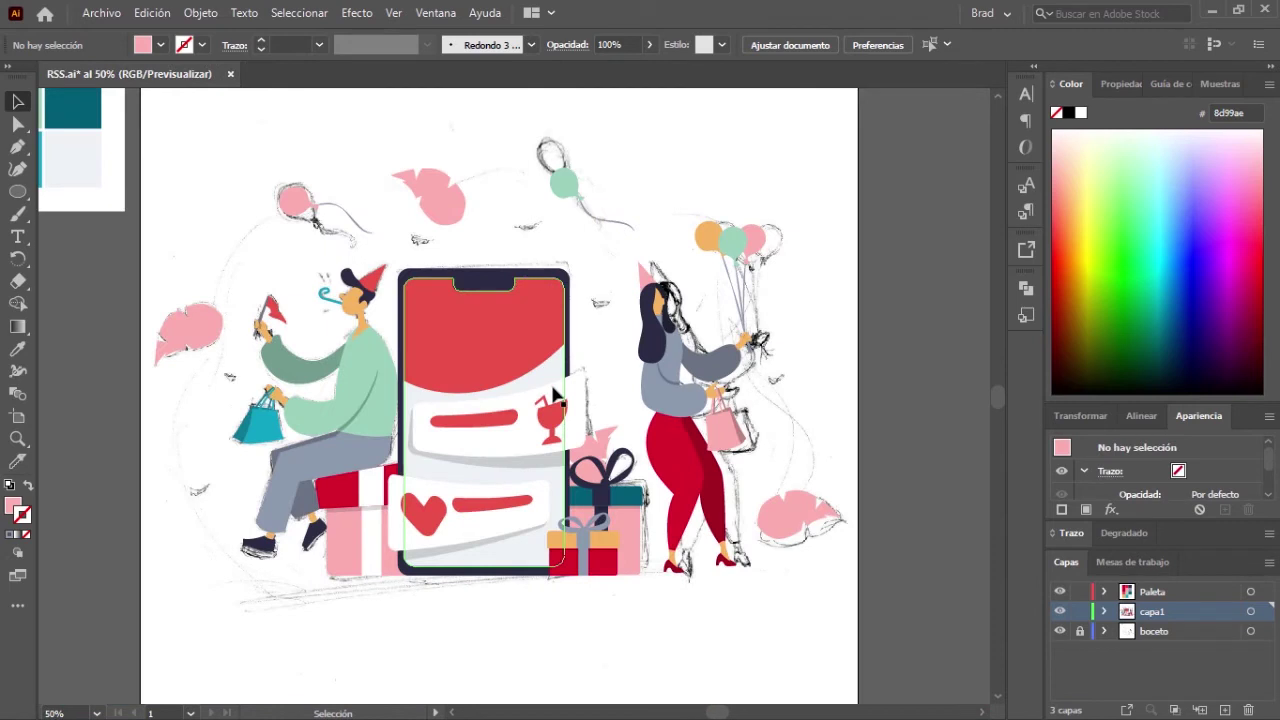
pyautogui.moveTo(820, 515); pyautogui.dragTo(794, 386)
pyautogui.moveTo(700, 228)
pyautogui.mouseDown()
pyautogui.moveTo(440, 165)
pyautogui.moveTo(282, 175)
pyautogui.mouseUp()
# Step: Close the background blob, send it behind the scene, and nudge the left pink leaf inward
pyautogui.moveTo(233, 313)
pyautogui.mouseDown()
pyautogui.moveTo(236, 403)
pyautogui.moveTo(323, 583)
pyautogui.mouseUp()
pyautogui.hotkey('ctrl', 'shift', '[')
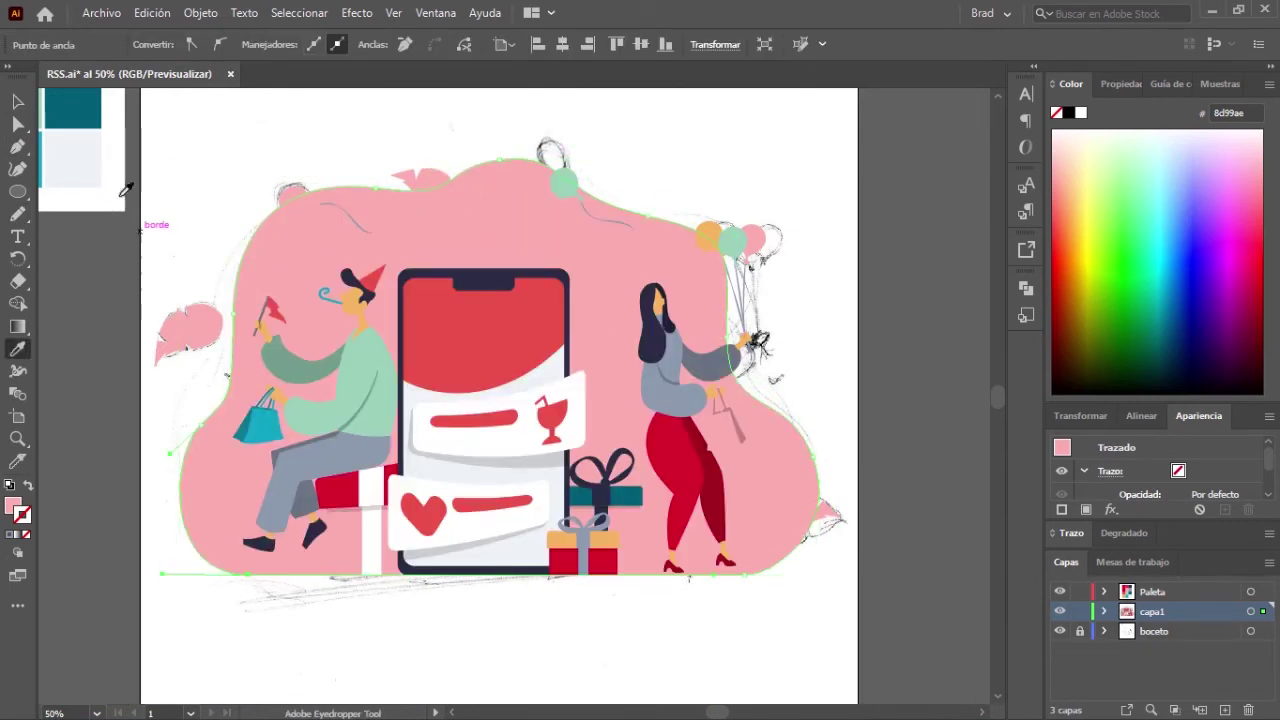
pyautogui.hotkey('ctrl', 'shift', 'a')
pyautogui.press('a')
pyautogui.moveTo(205, 330); pyautogui.dragTo(240, 330)
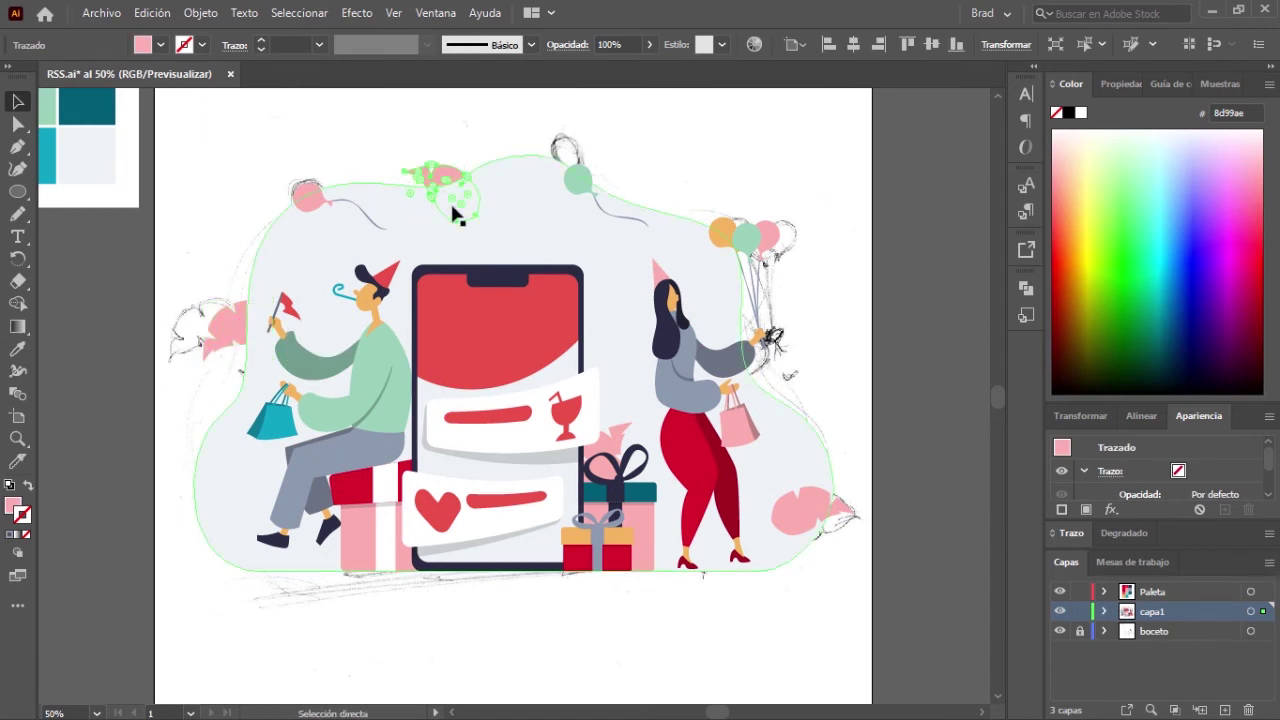
pyautogui.click(717, 104)
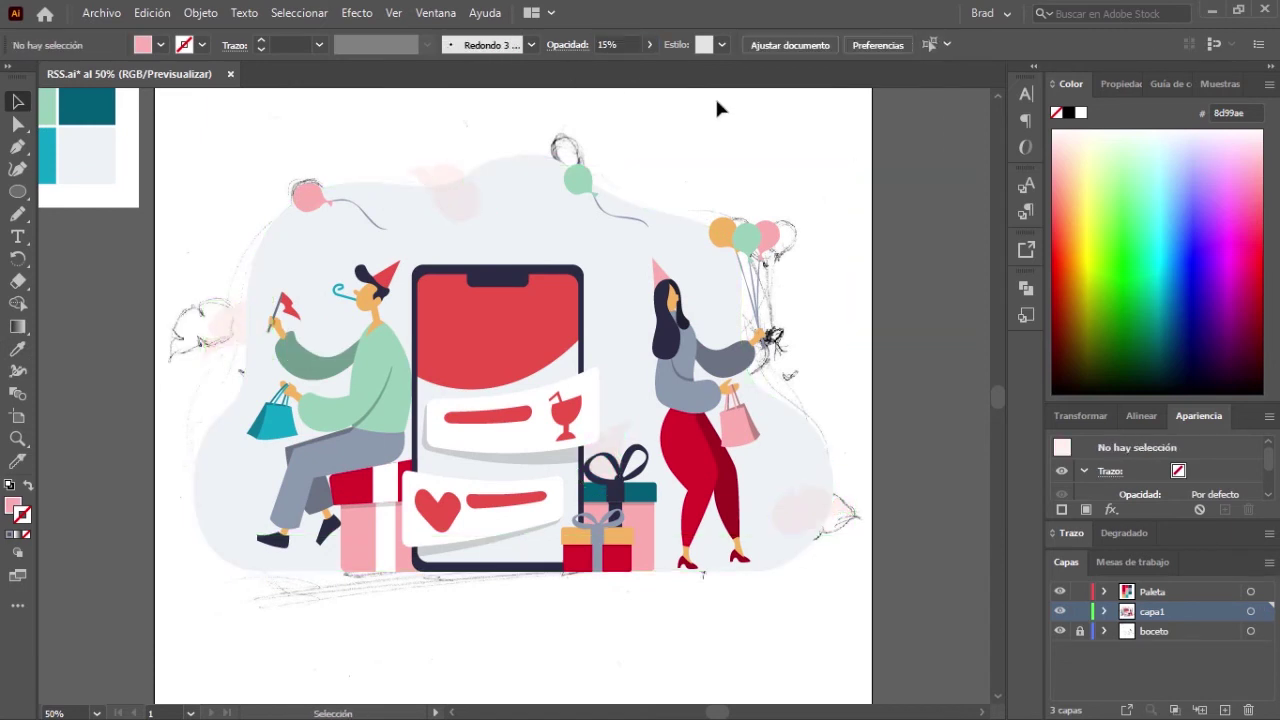
pyautogui.scroll(3, 800, 363)
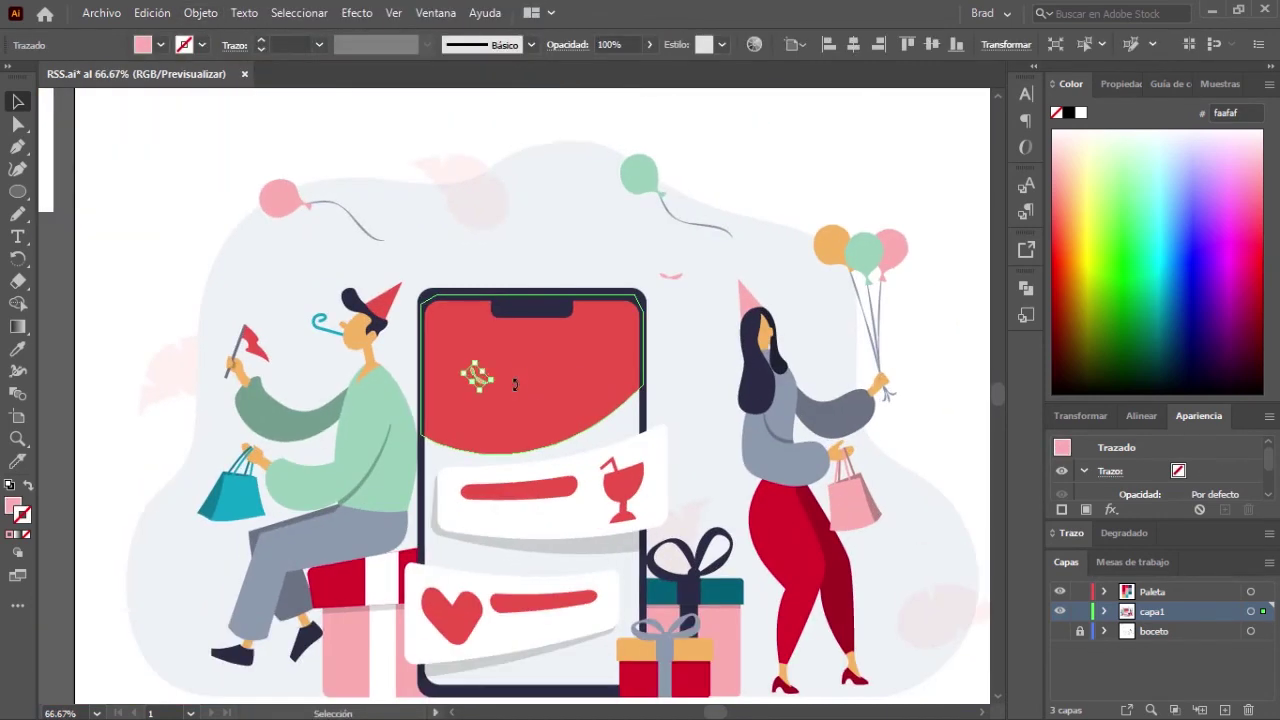
# Step: Scatter copies of the cyan and green confetti pieces around the scene and the phone's top edge
pyautogui.click(232, 251)
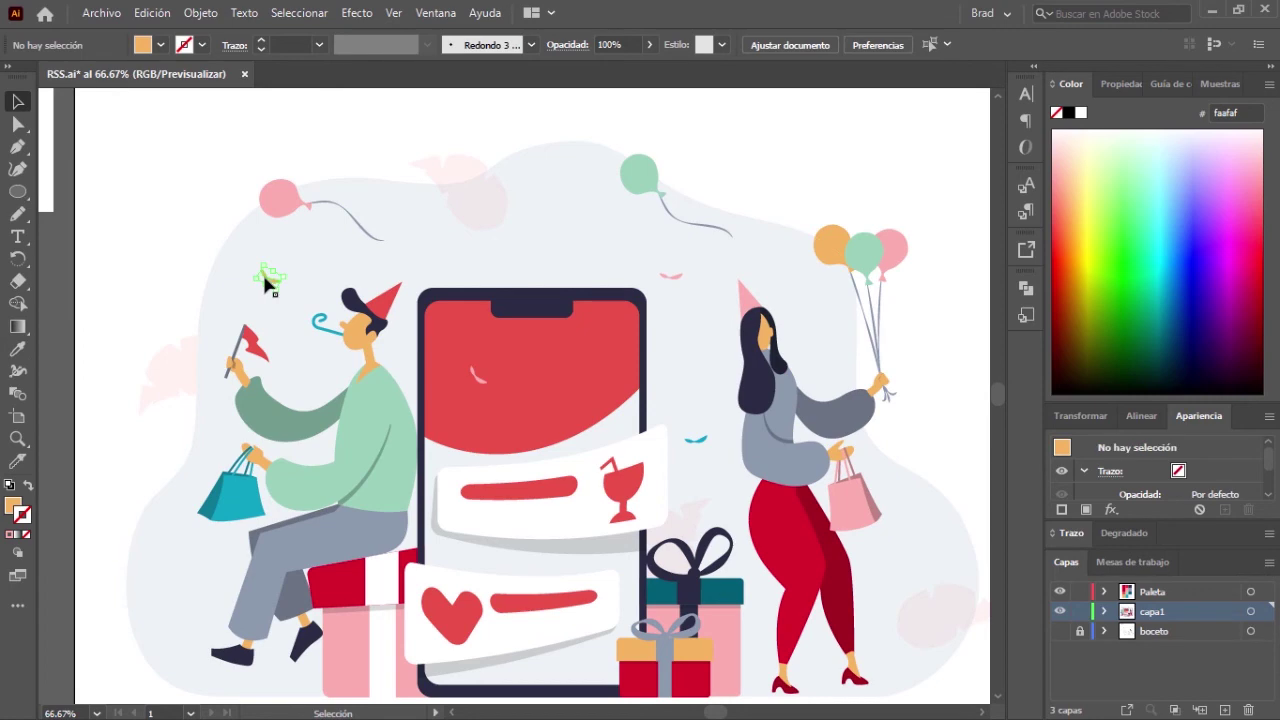
pyautogui.moveTo(922, 517); pyautogui.dragTo(922, 517)
pyautogui.click(700, 445)
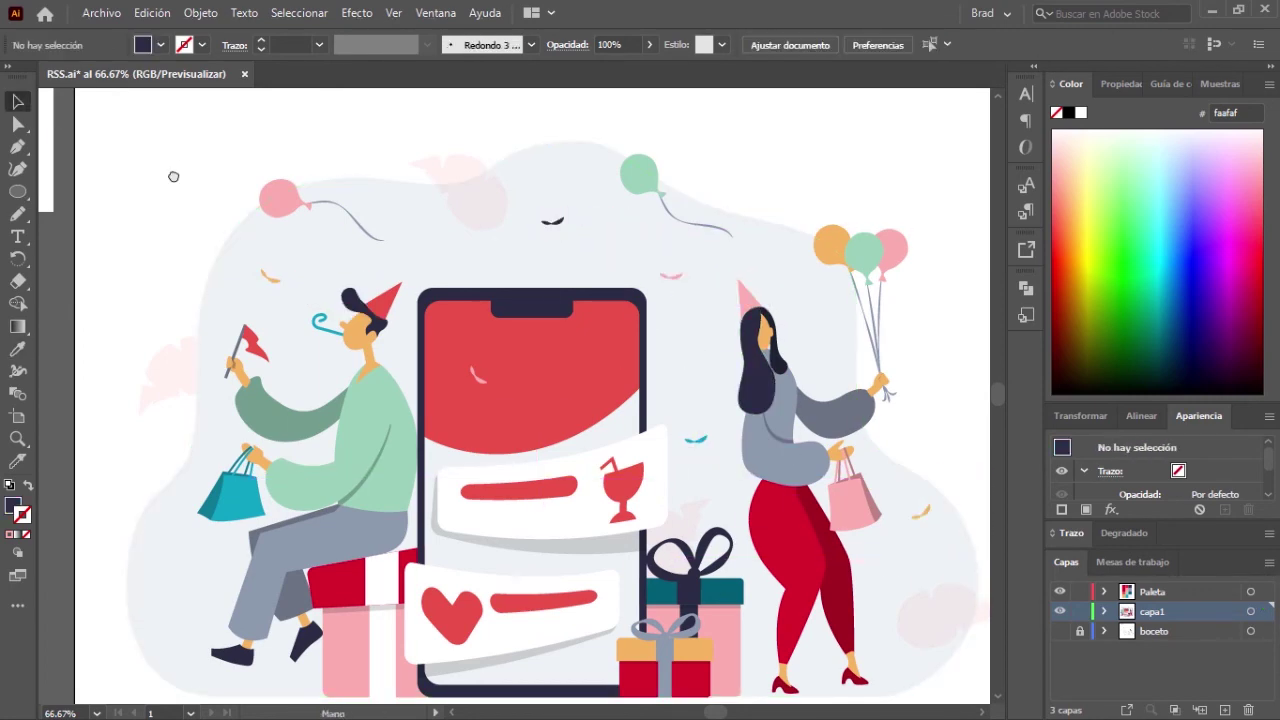
pyautogui.hotkey('ctrl', '-')
pyautogui.click(463, 196)
pyautogui.moveTo(501, 272); pyautogui.dragTo(501, 272)
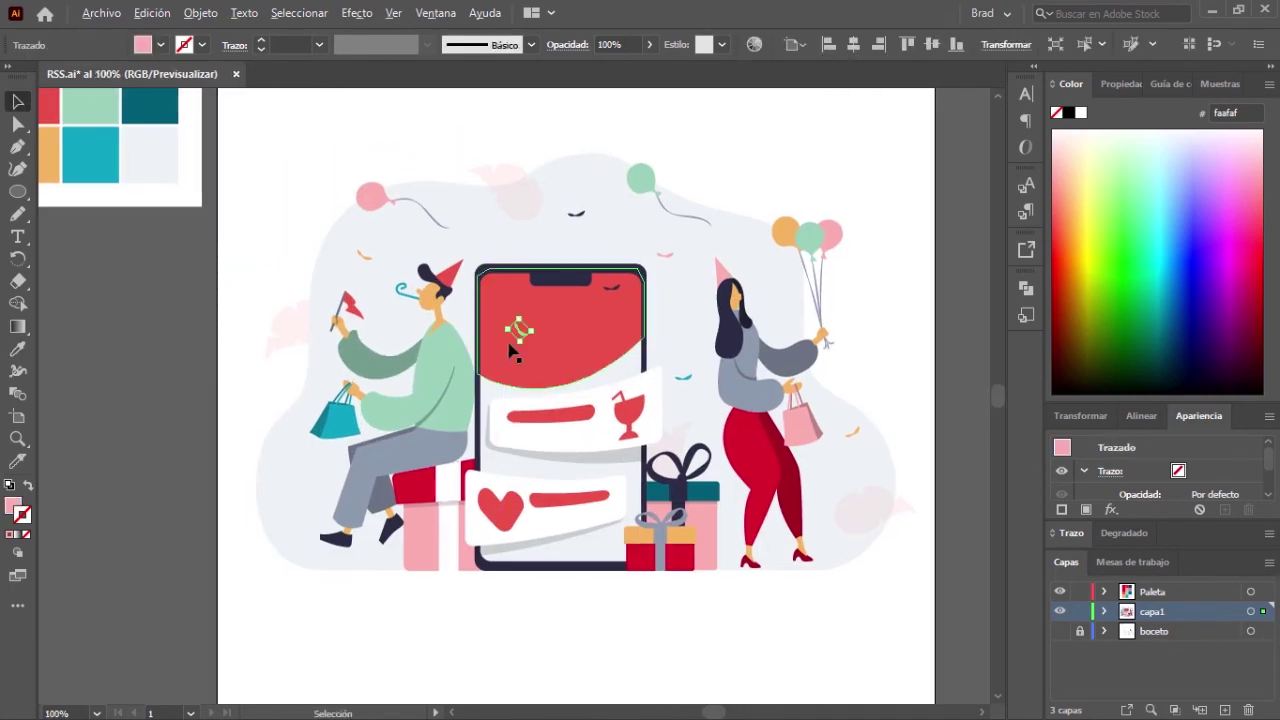
pyautogui.moveTo(512, 350); pyautogui.dragTo(533, 368)
pyautogui.hotkey('ctrl', '+')
pyautogui.hotkey('ctrl', '-')
pyautogui.hotkey('ctrl', '-')
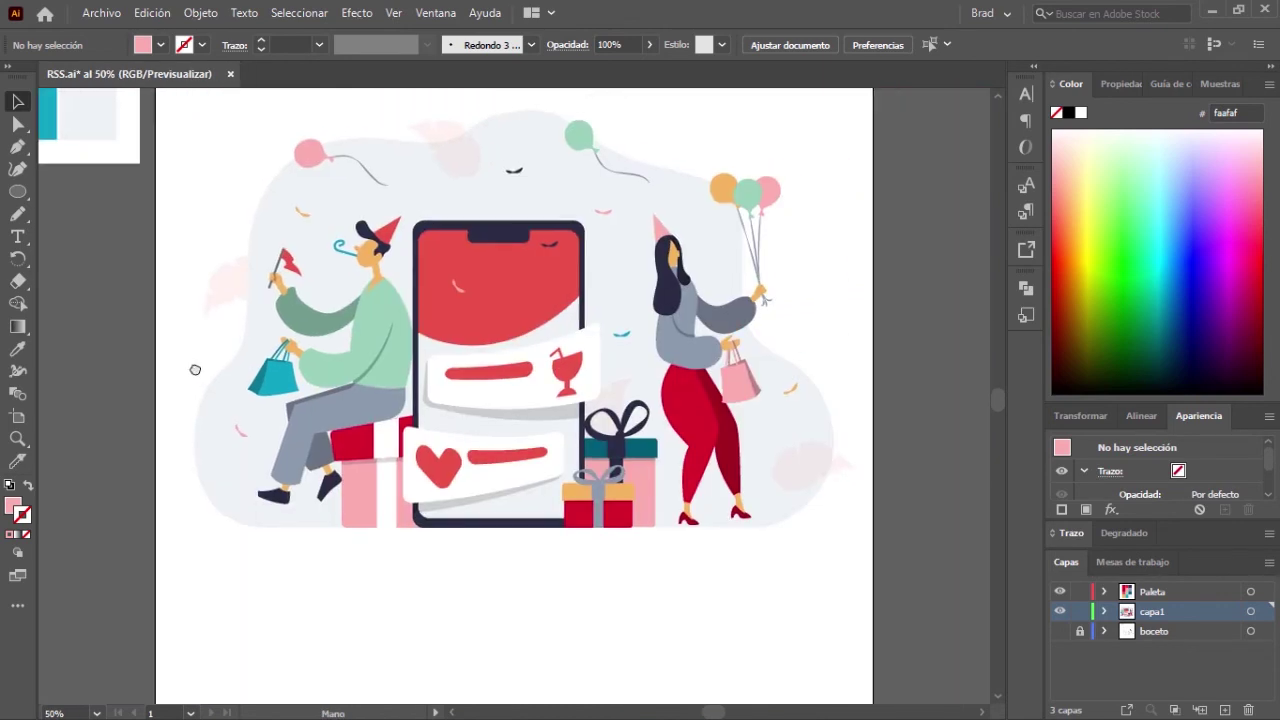
pyautogui.hotkey('ctrl', '+')
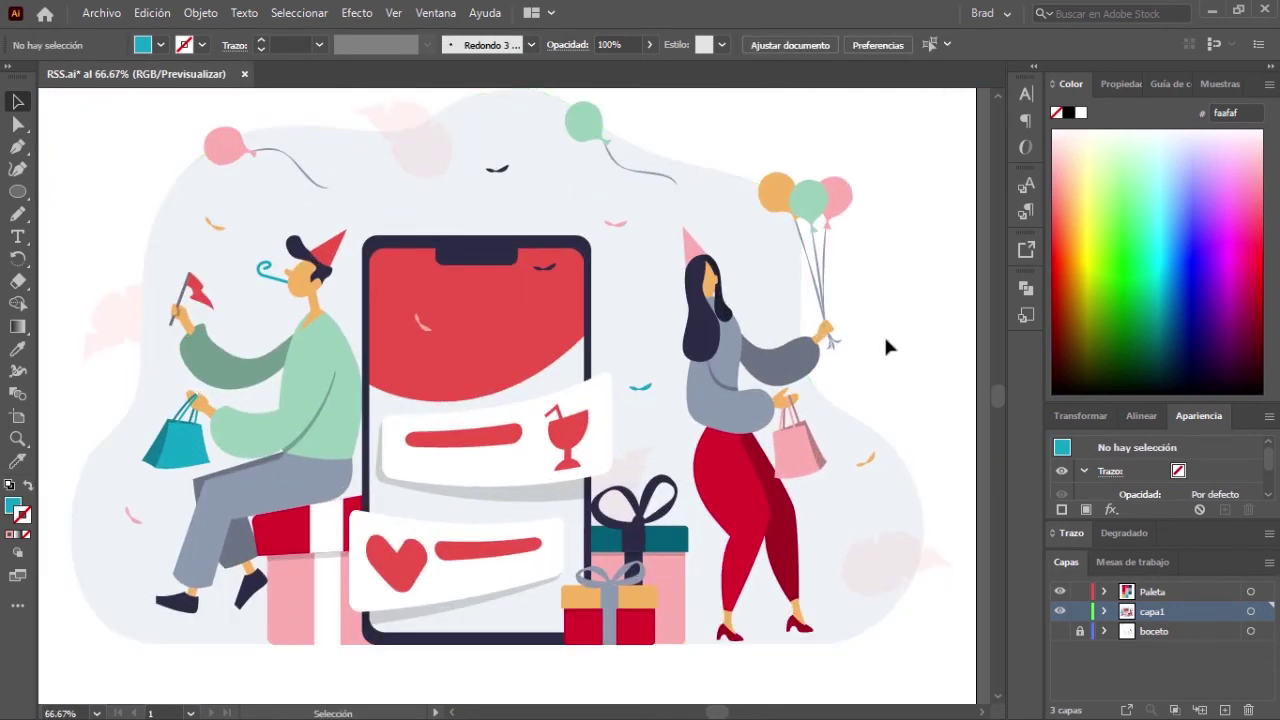
pyautogui.moveTo(883, 333); pyautogui.dragTo(889, 355)
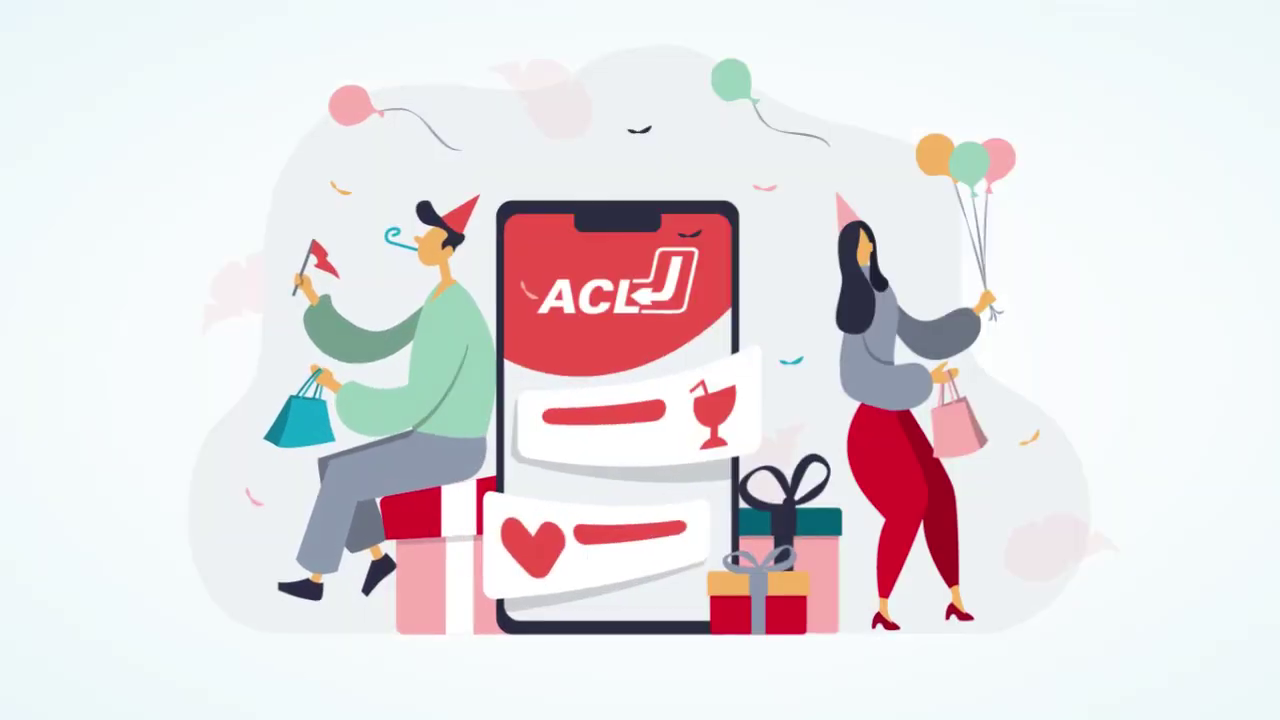